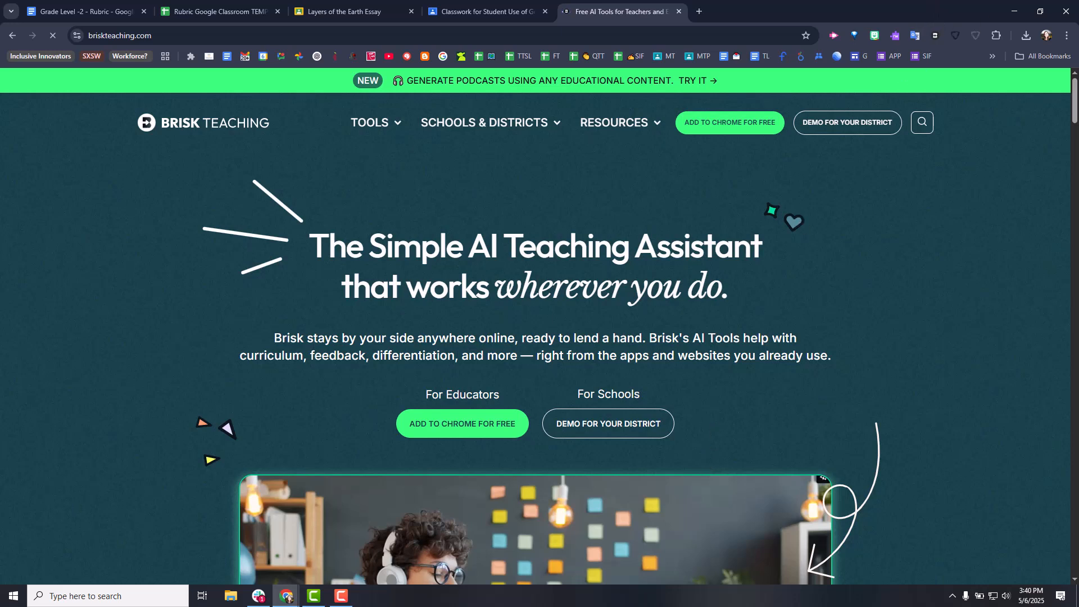
- Check the browser's extensions list for the pinned Brisk Teaching extension
left_click(996, 35)
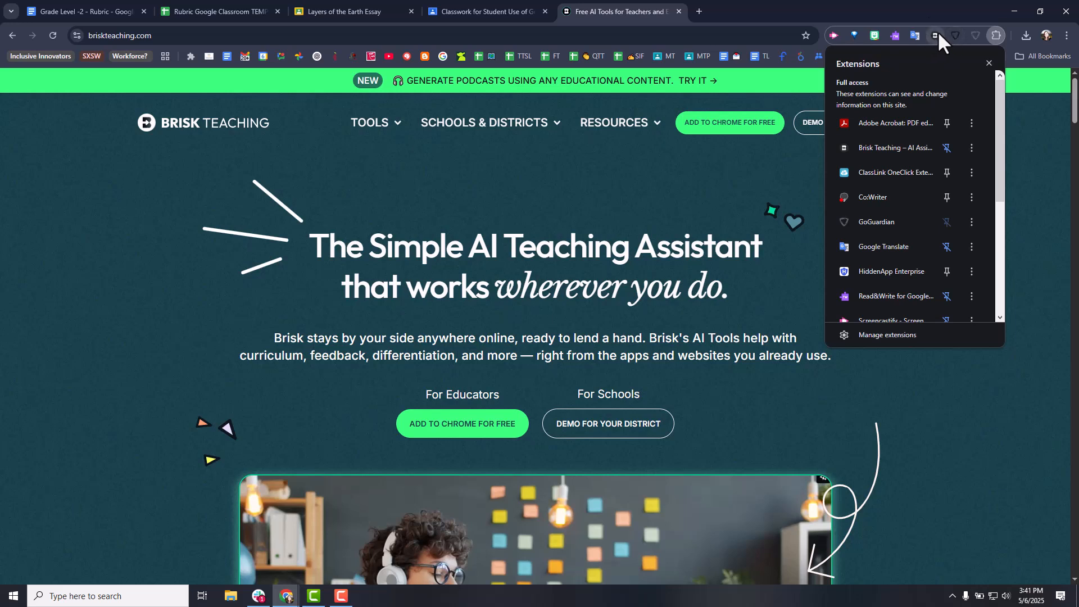
left_click(1003, 39)
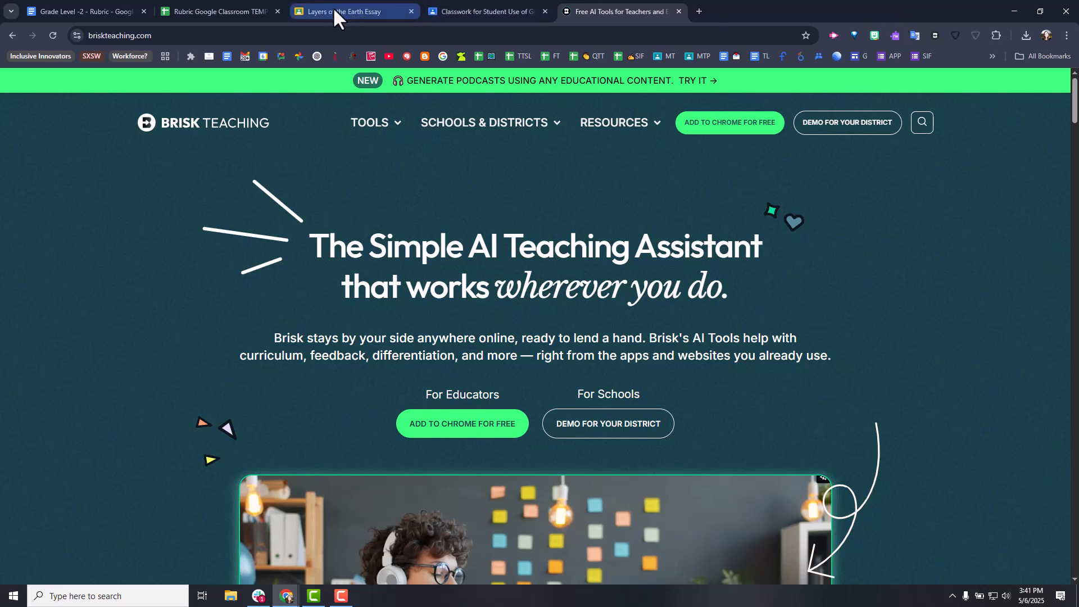
- Switch to the Google Classroom classwork page and open the Layers of the Earth Essay assignment for editing
left_click(480, 11)
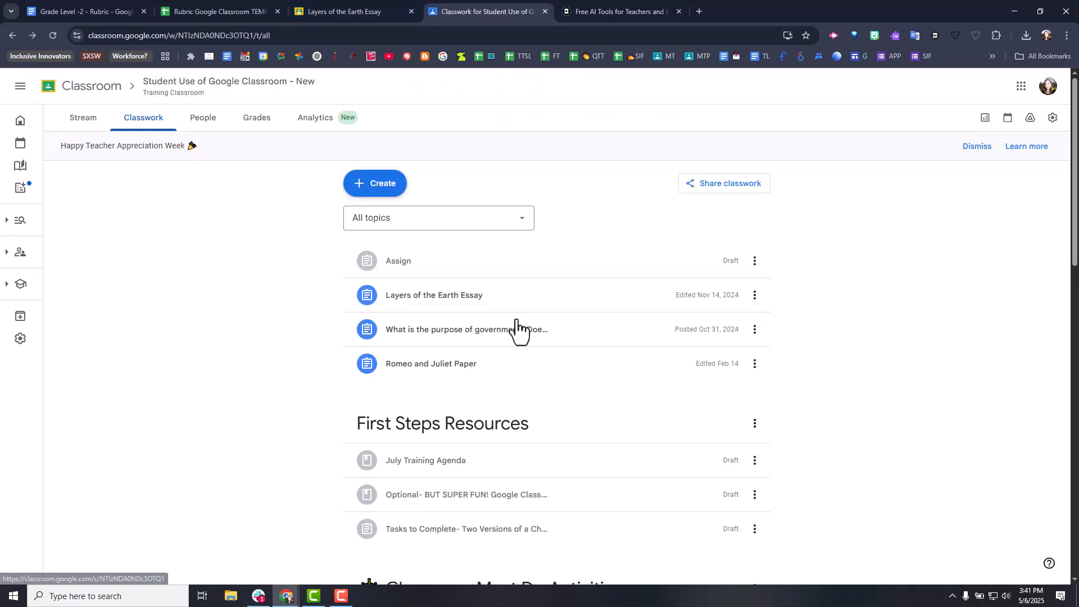
left_click(379, 191)
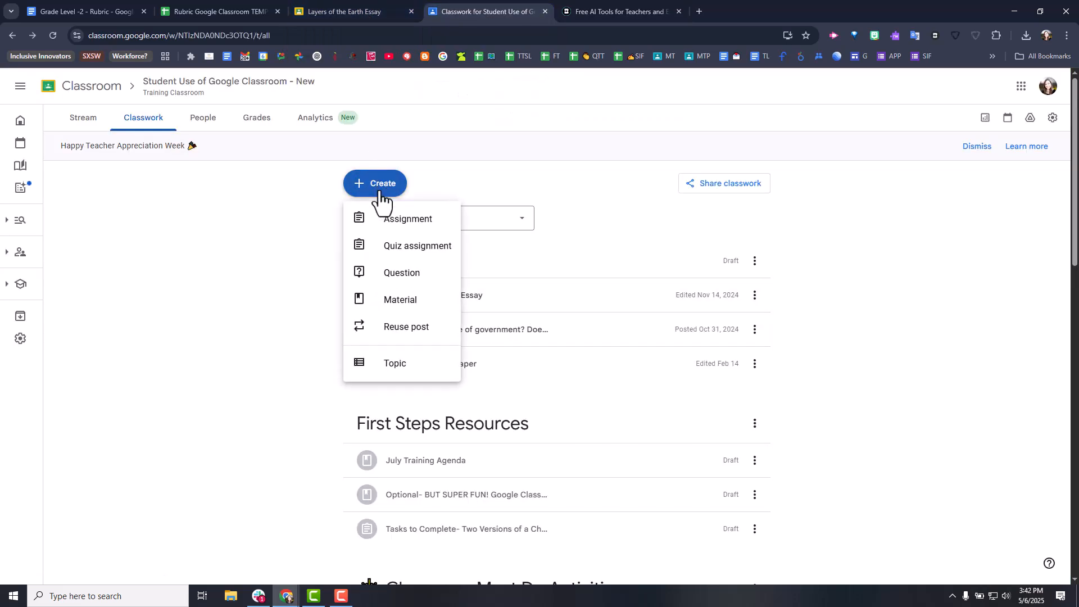
left_click(518, 304)
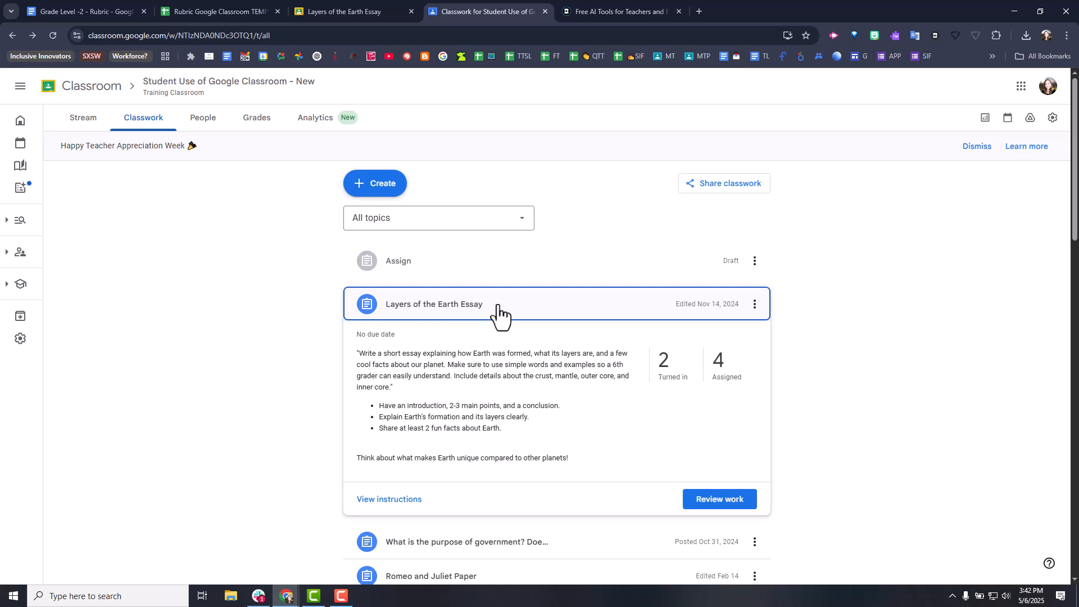
left_click(755, 306)
left_click(764, 337)
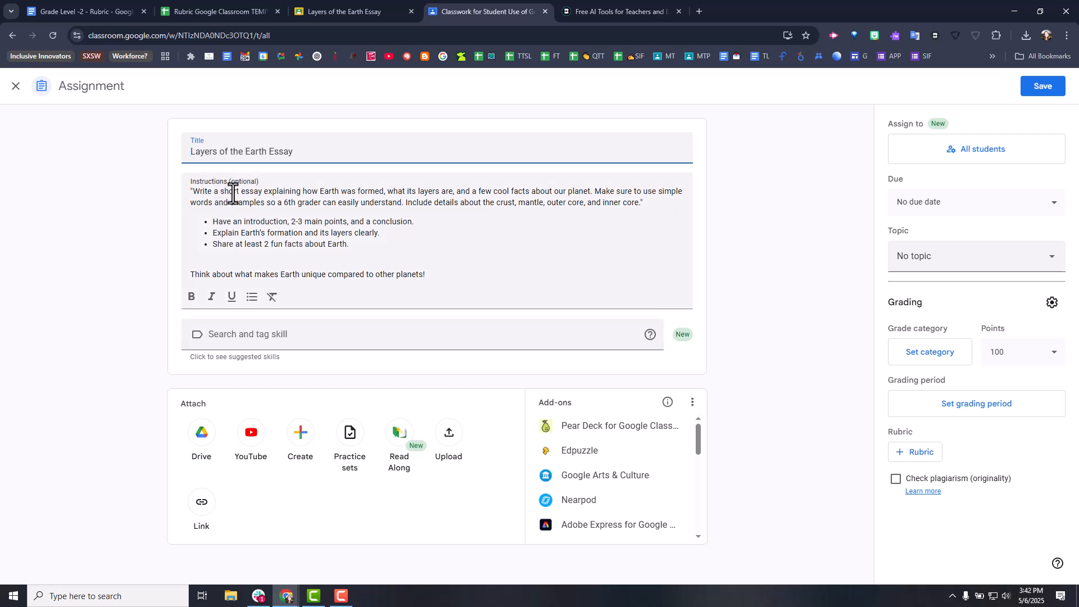
- Review the writing instructions of the Layers of the Earth Essay assignment and save the assignment
left_click_drag(233, 193, 392, 255)
left_click(476, 242)
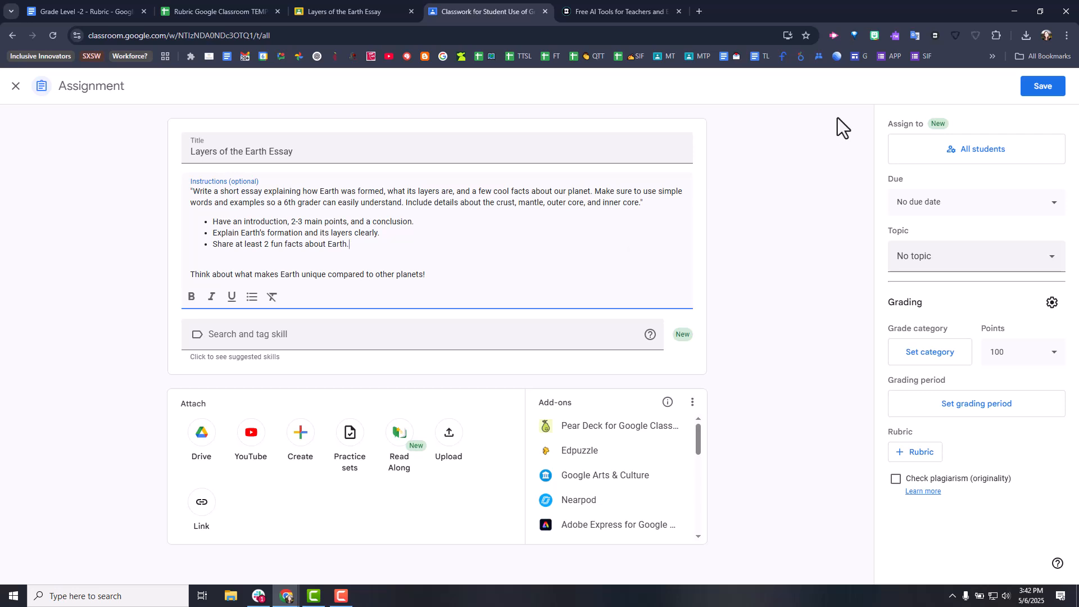
left_click(1043, 87)
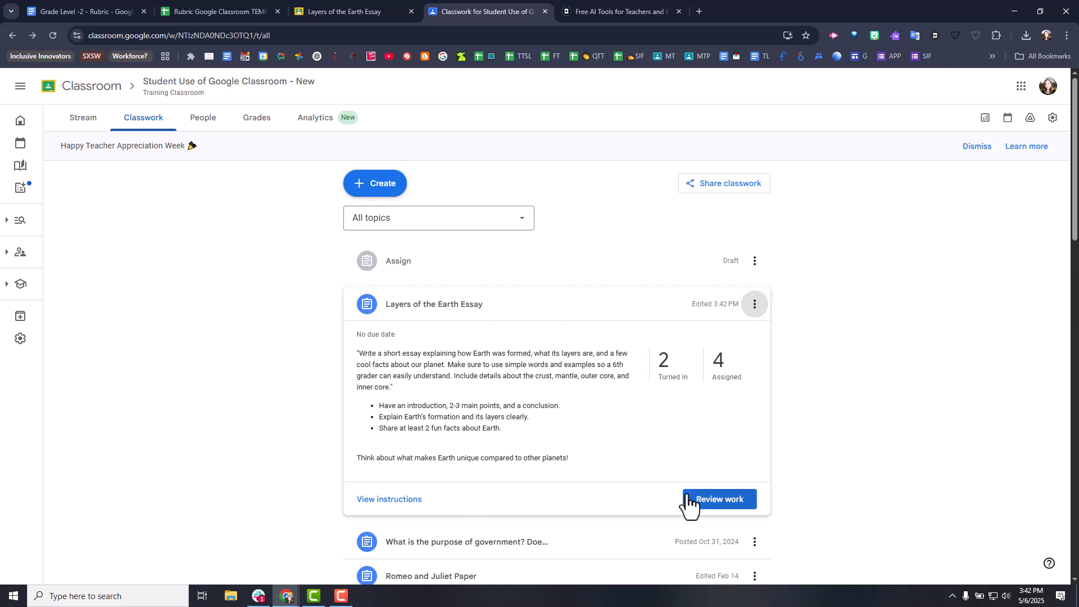
- Open the submitted work for the Layers of the Earth Essay and browse to the next student and back
left_click(750, 509)
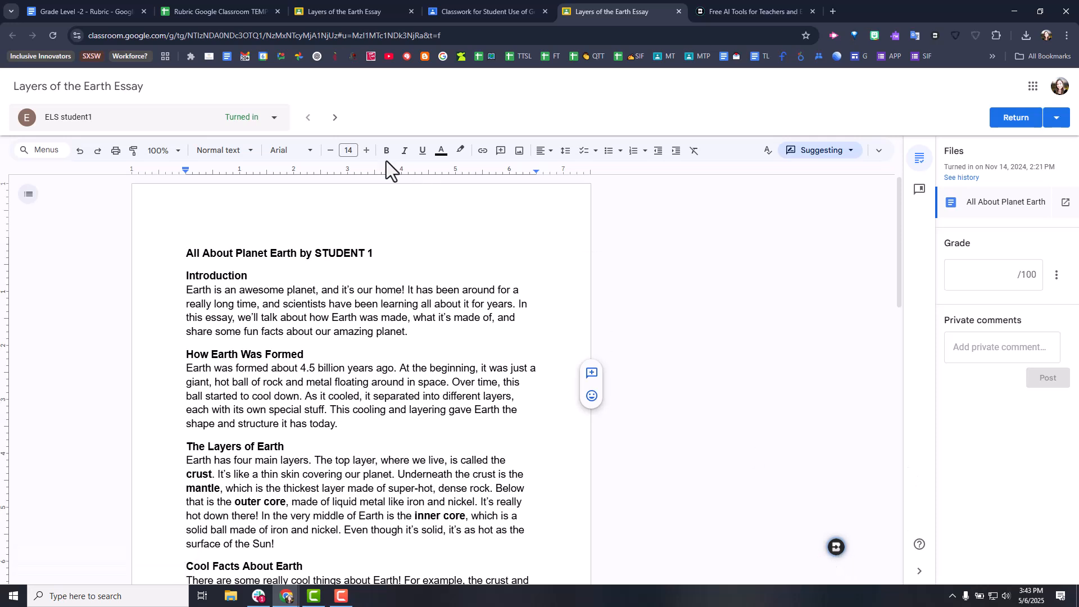
left_click(336, 118)
left_click(310, 119)
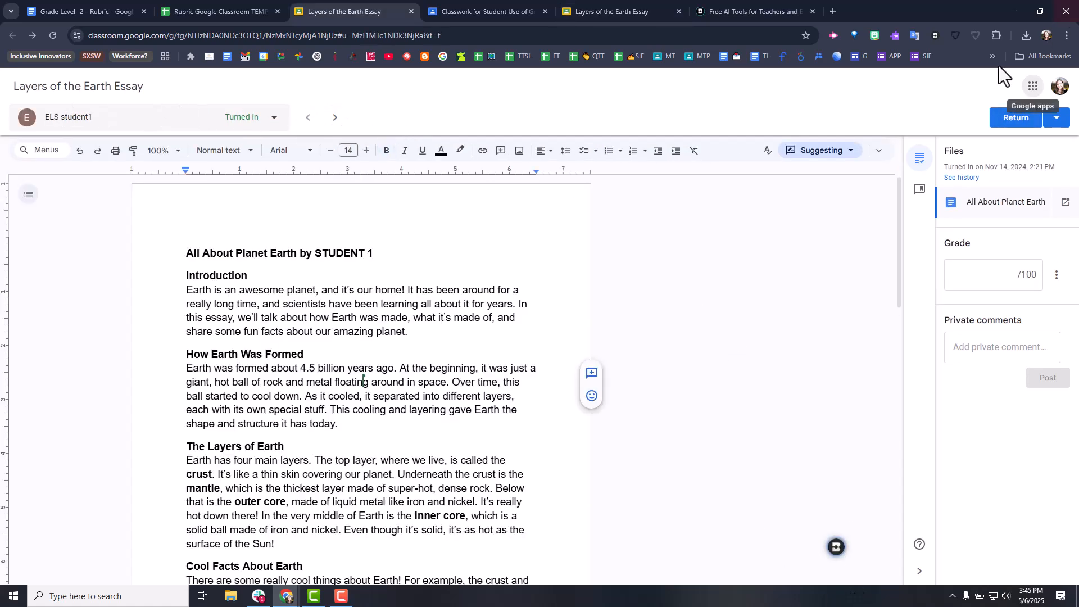
- Start Brisk's Give Feedback tool on the first student's essay using the Glow & Grow style
left_click(836, 547)
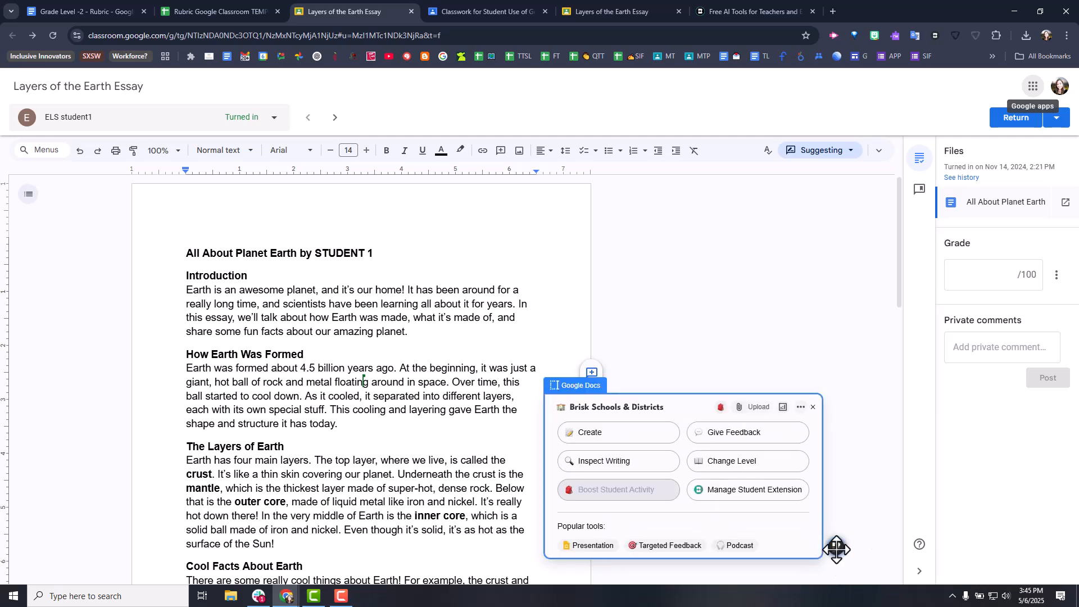
left_click(703, 444)
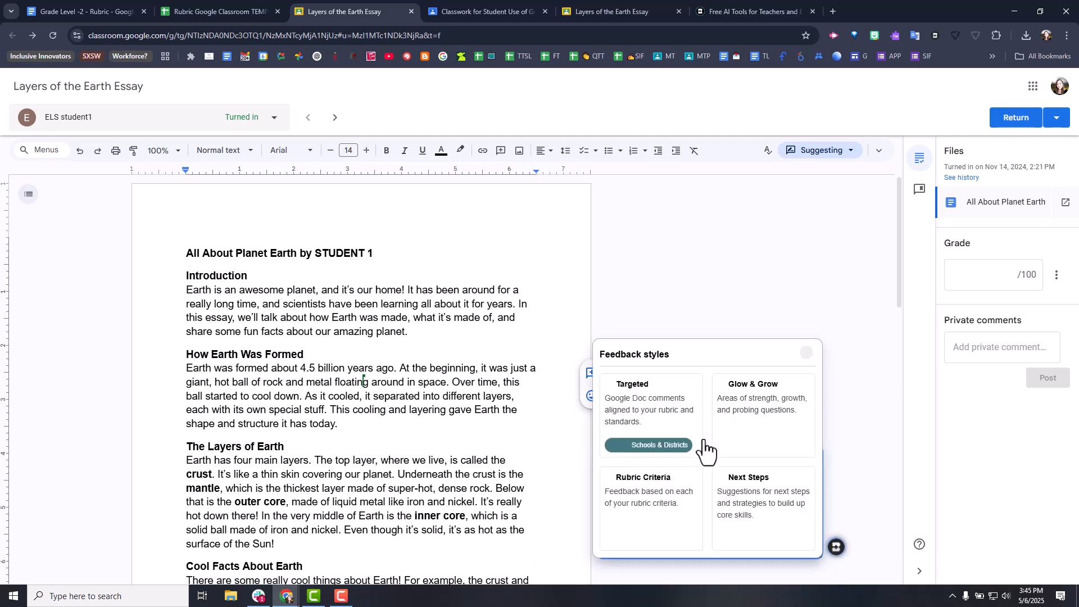
left_click(767, 430)
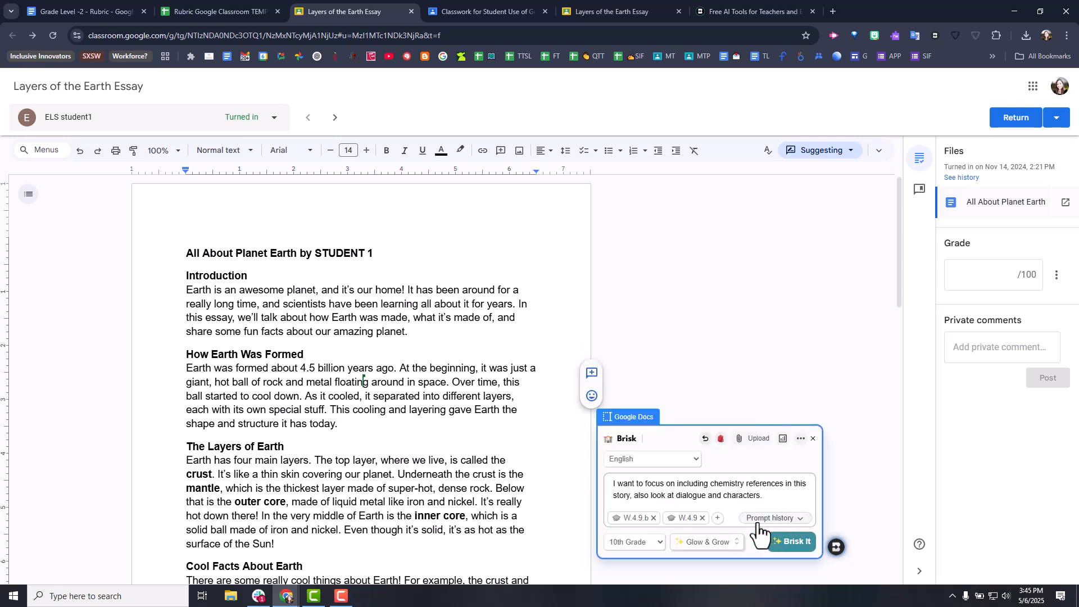
- Clear the existing feedback focus text and set the grade level to 4th Grade
left_click_drag(774, 497, 610, 487)
key("BackSpace")
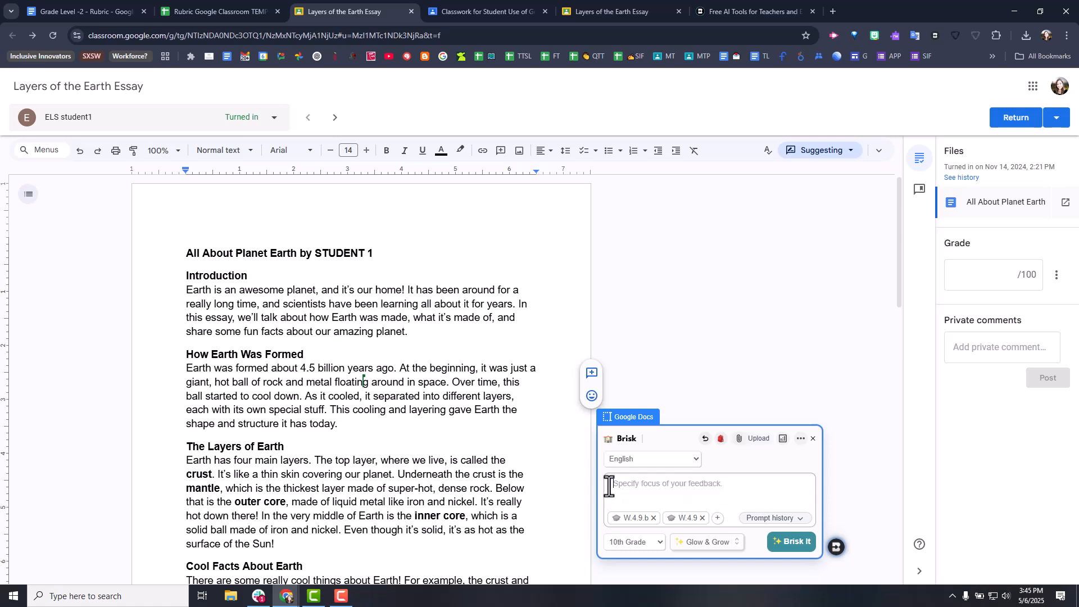
left_click(660, 552)
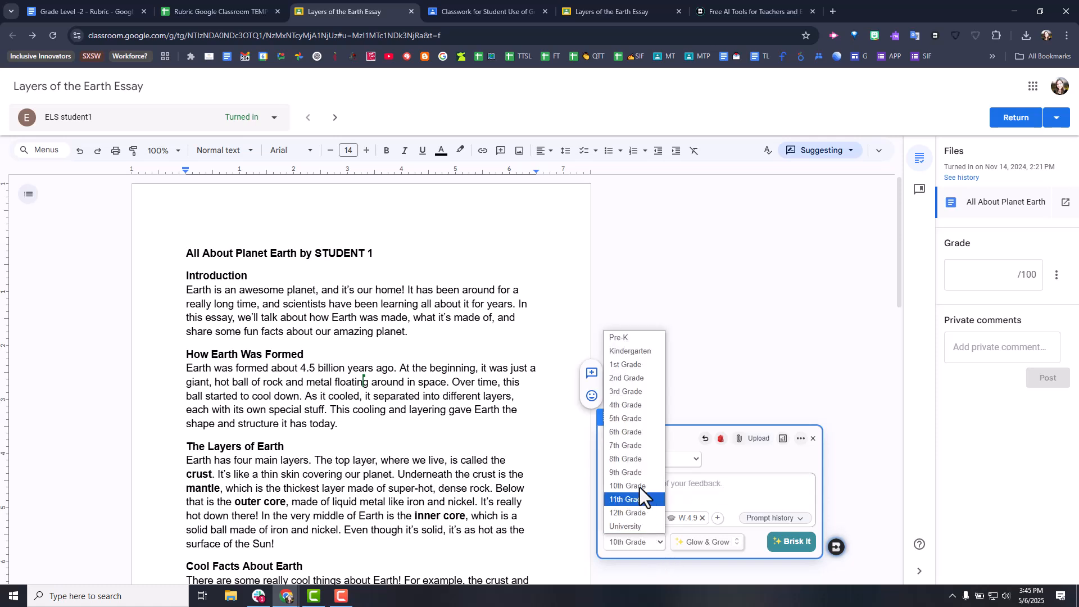
left_click(639, 406)
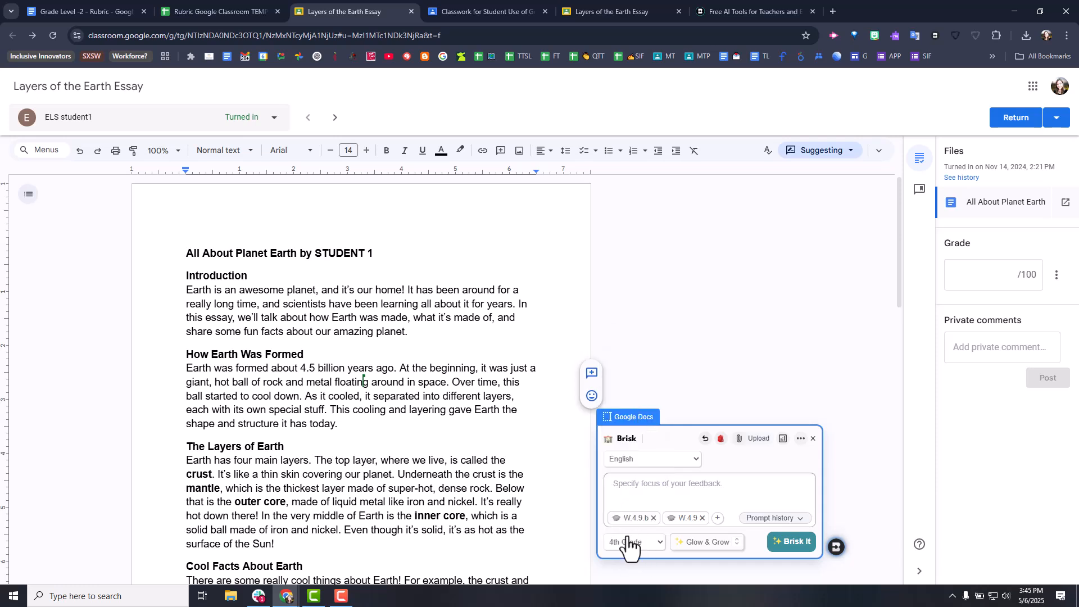
- Filter the New Mexico fourth-grade language arts standards by the W.4 Writing strand and confirm standards W.4.9 and W.4.9.b
left_click(717, 518)
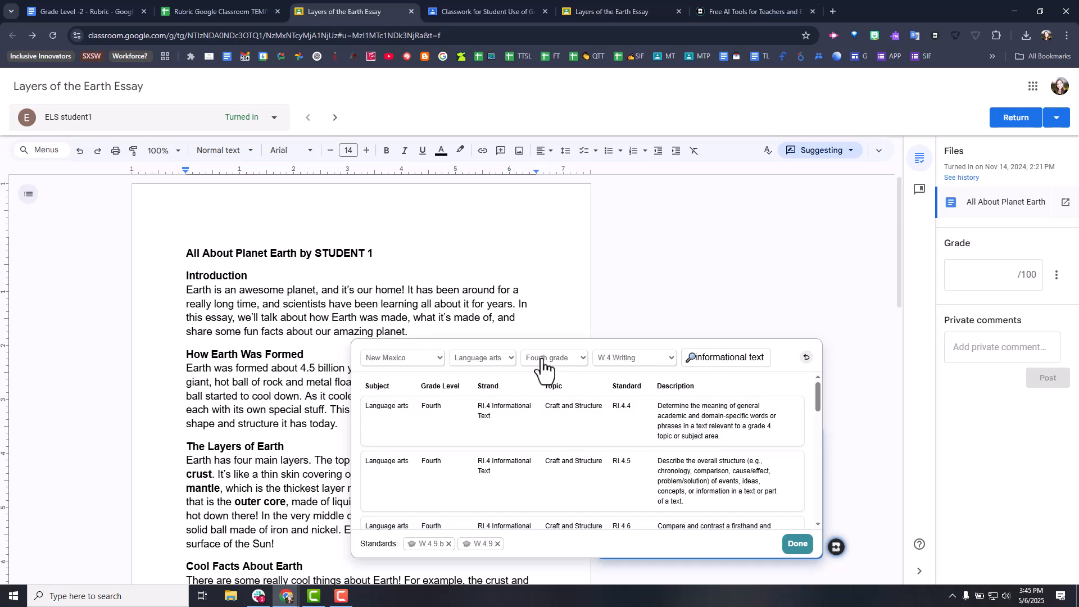
left_click(632, 362)
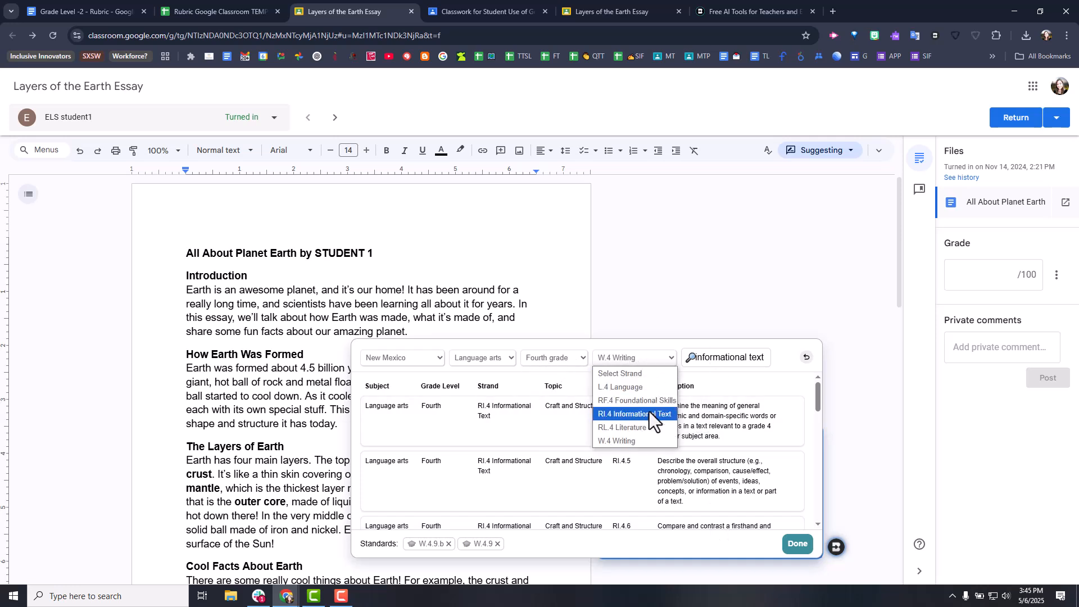
left_click(649, 412)
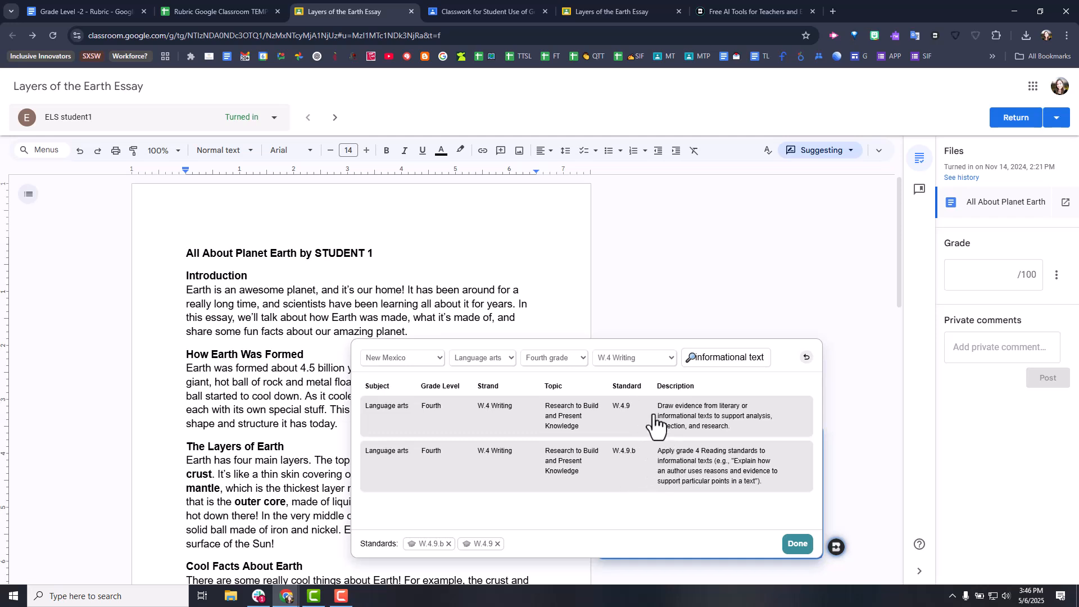
left_click(797, 544)
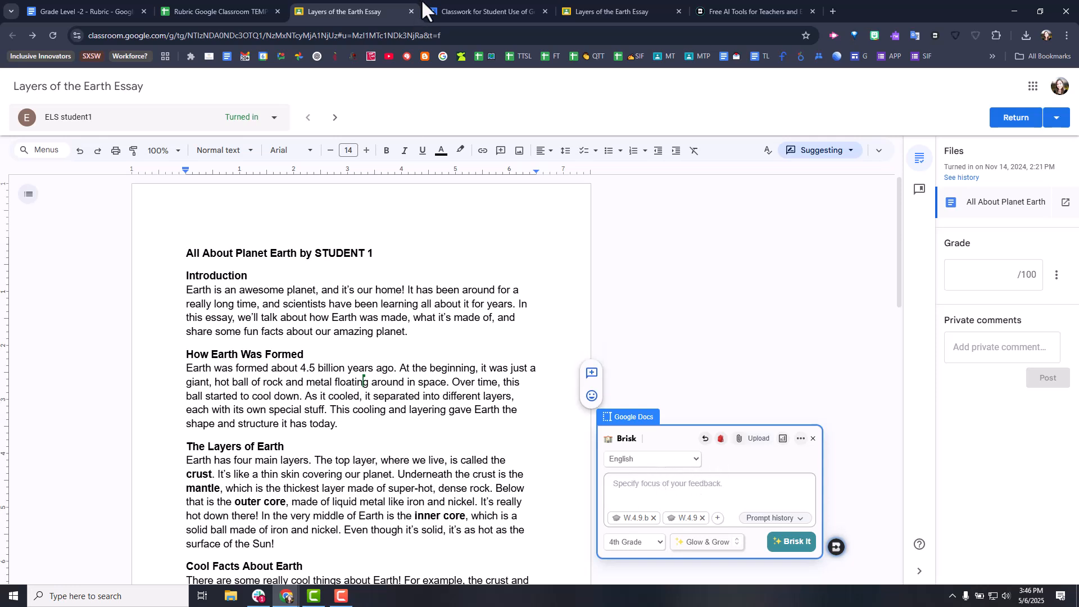
- Copy the writing prompt and its three bullet requirements from the assignment's instructions in Google Classroom
left_click(456, 12)
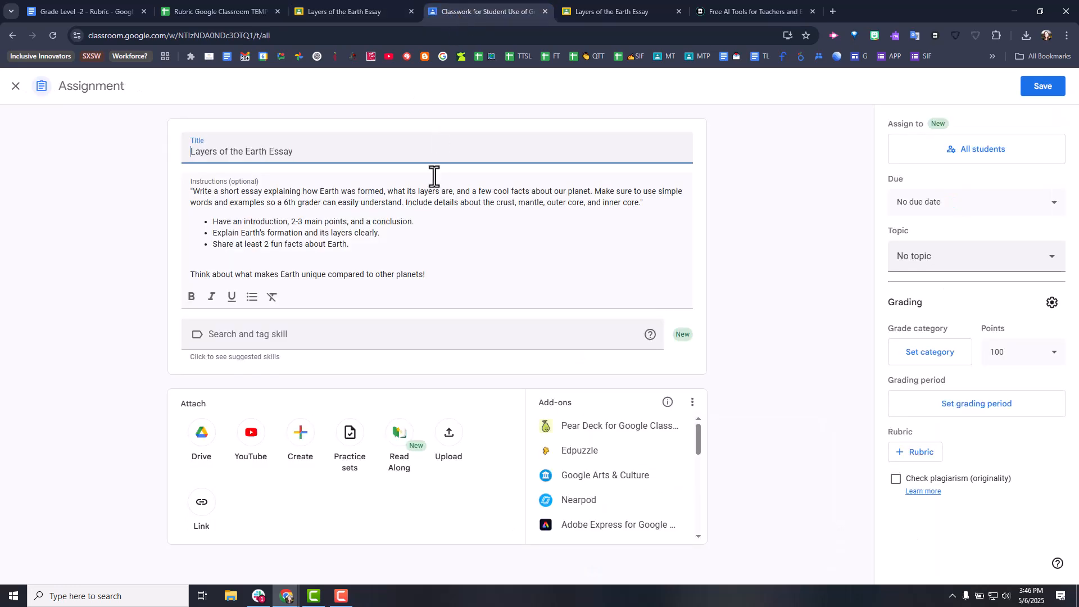
left_click_drag(366, 245, 190, 191)
right_click(271, 198)
left_click(319, 269)
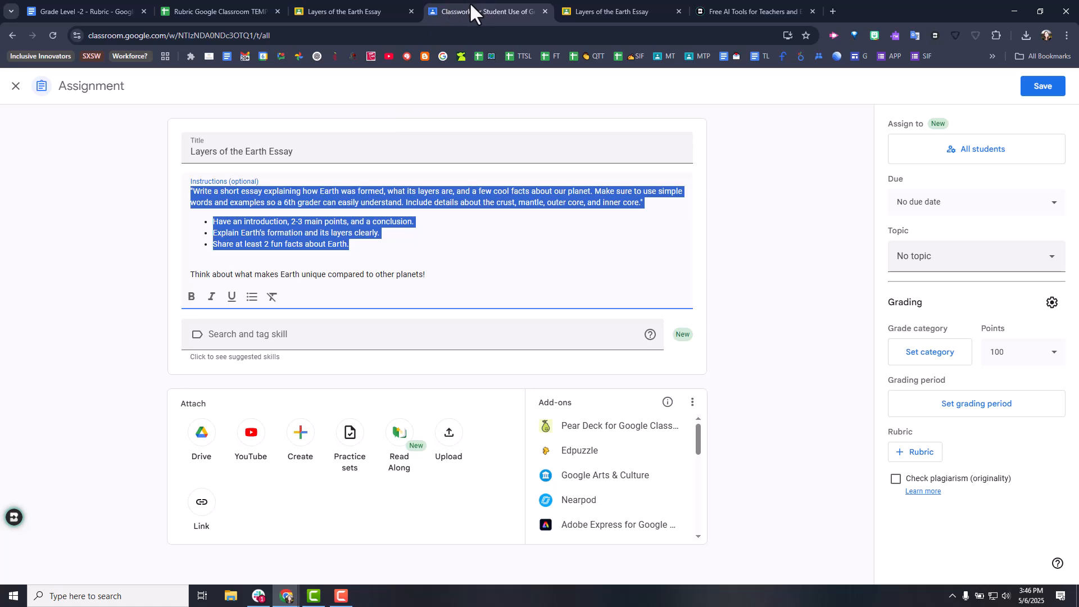
- Paste the writing prompt into Brisk's feedback focus, introduced by a request to include the student's name and focus on paragraph structure
left_click(344, 12)
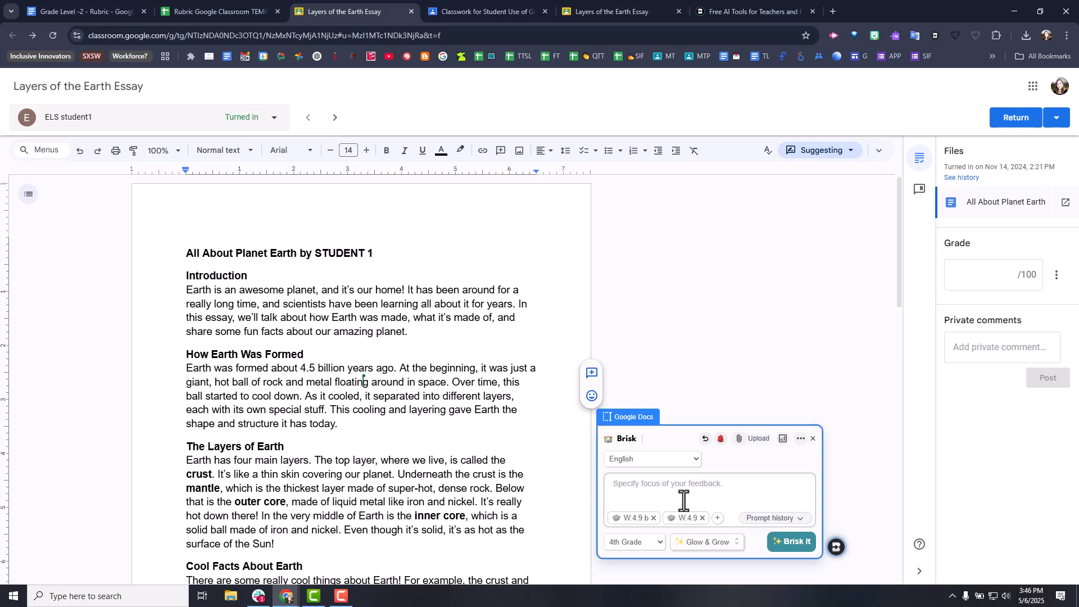
key("ctrl+v")
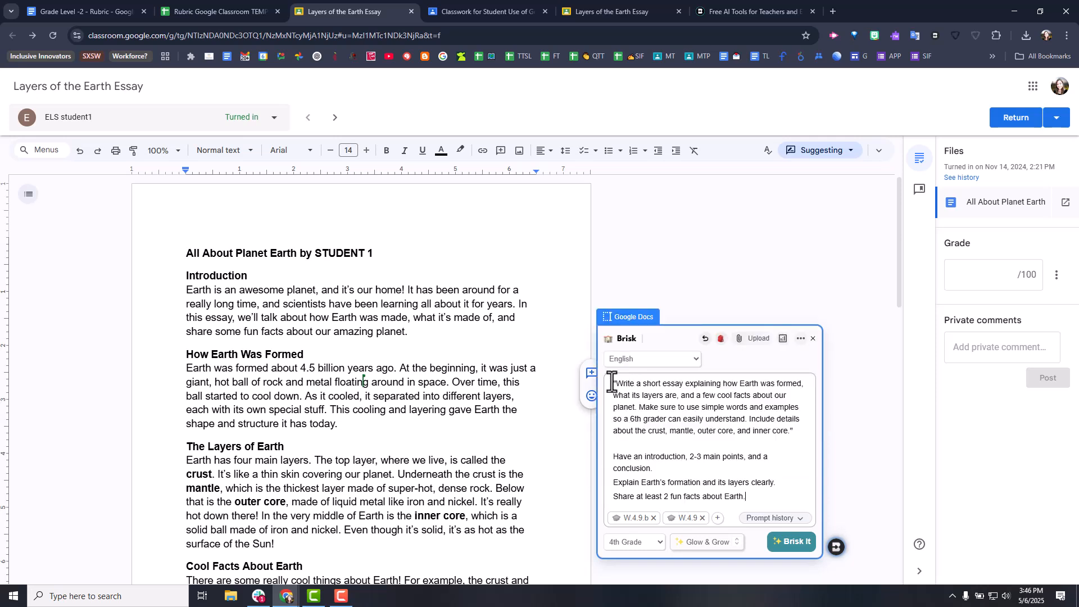
scroll(624, 382, "up", 2)
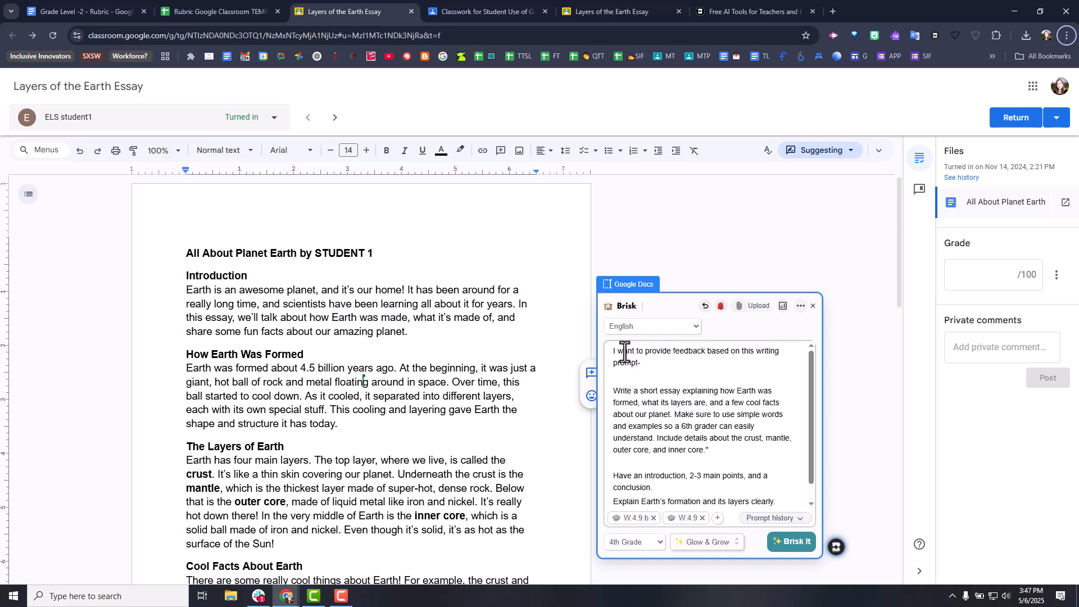
left_click_drag(615, 352, 661, 364)
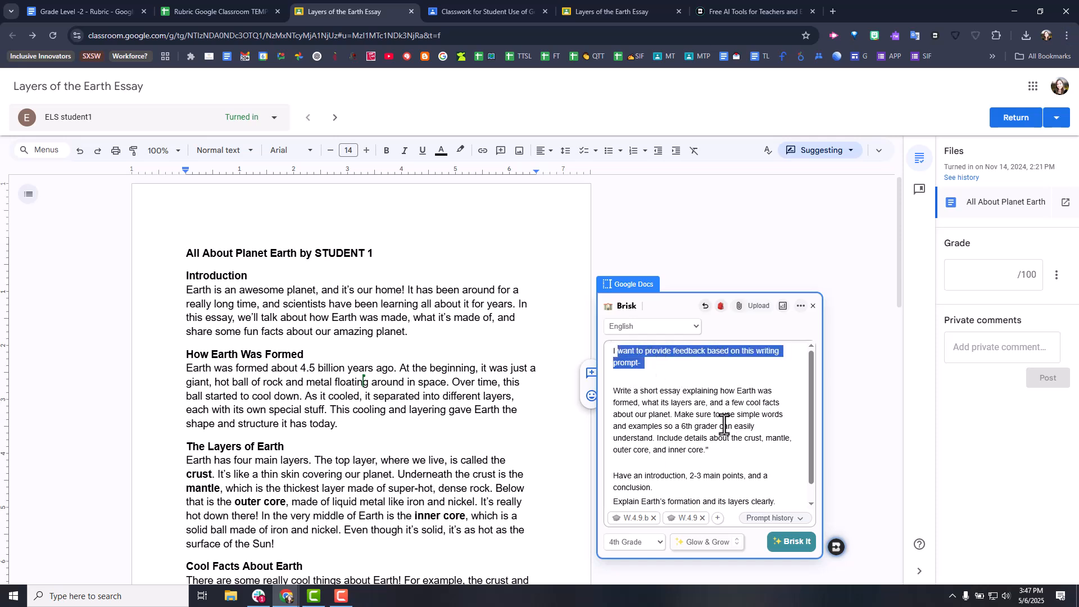
scroll(719, 415, "down", 1)
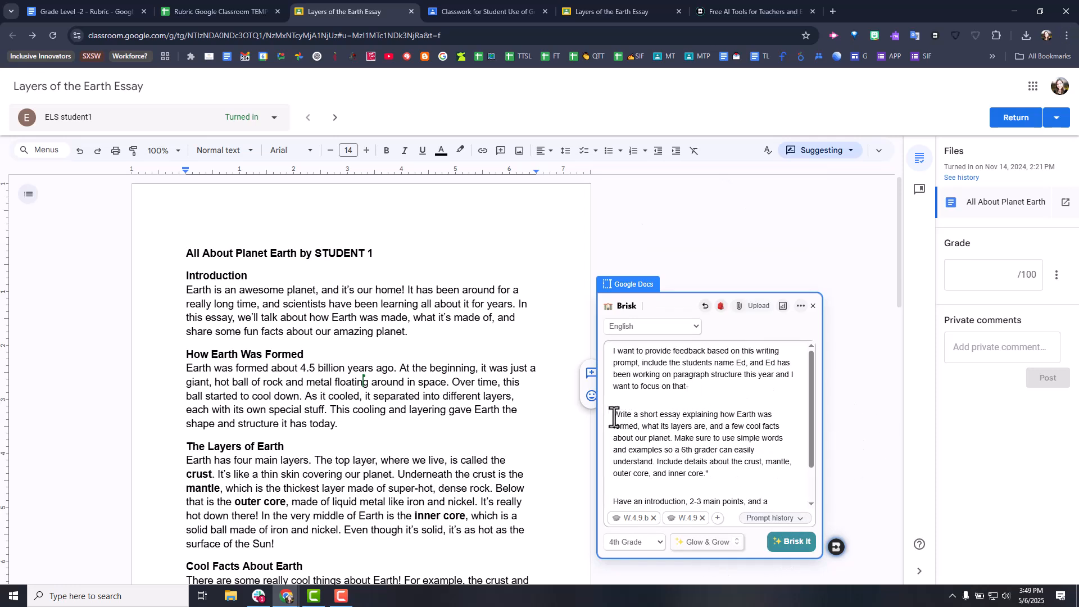
- Review the pasted writing prompt and the introductory lines about the student's name and paragraph structure in the feedback focus
left_click_drag(612, 416, 804, 560)
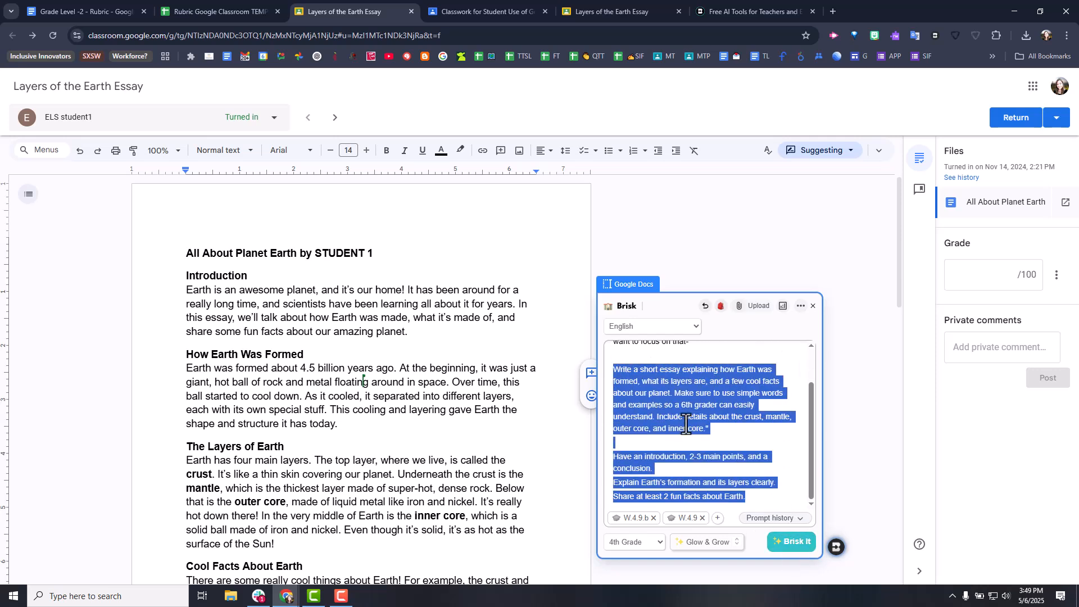
scroll(697, 415, "up", 2)
left_click(676, 365)
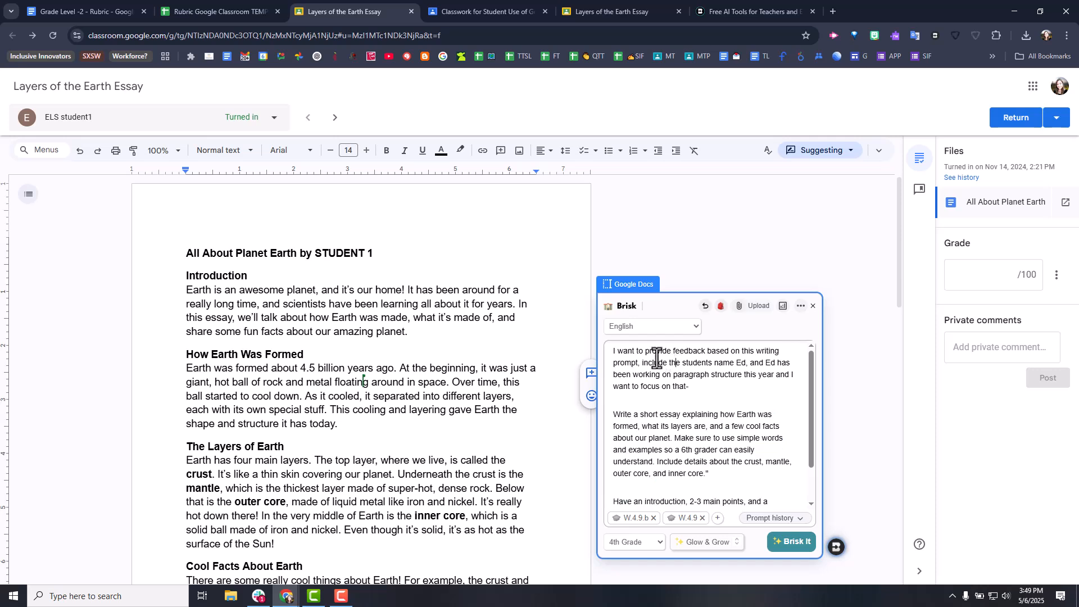
left_click_drag(613, 352, 786, 389)
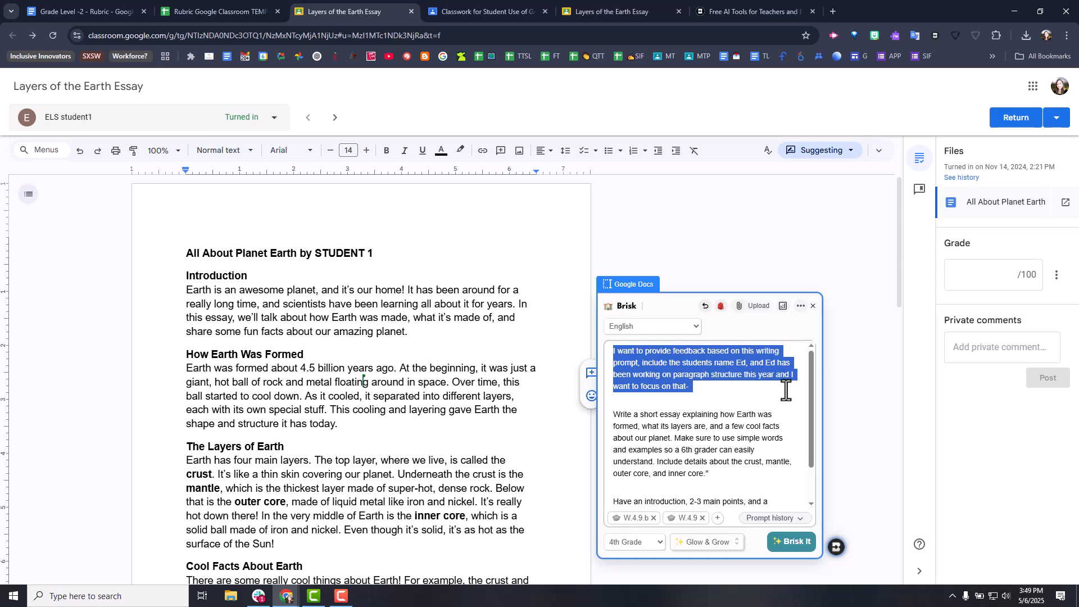
left_click(747, 385)
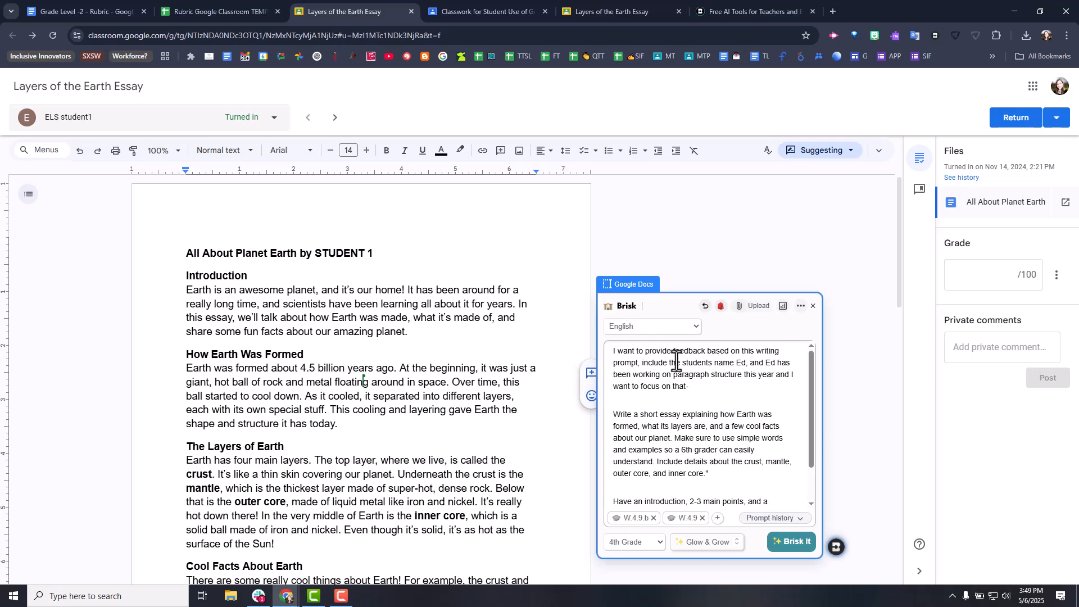
left_click_drag(693, 363, 753, 363)
left_click(749, 363)
left_click_drag(634, 376, 724, 375)
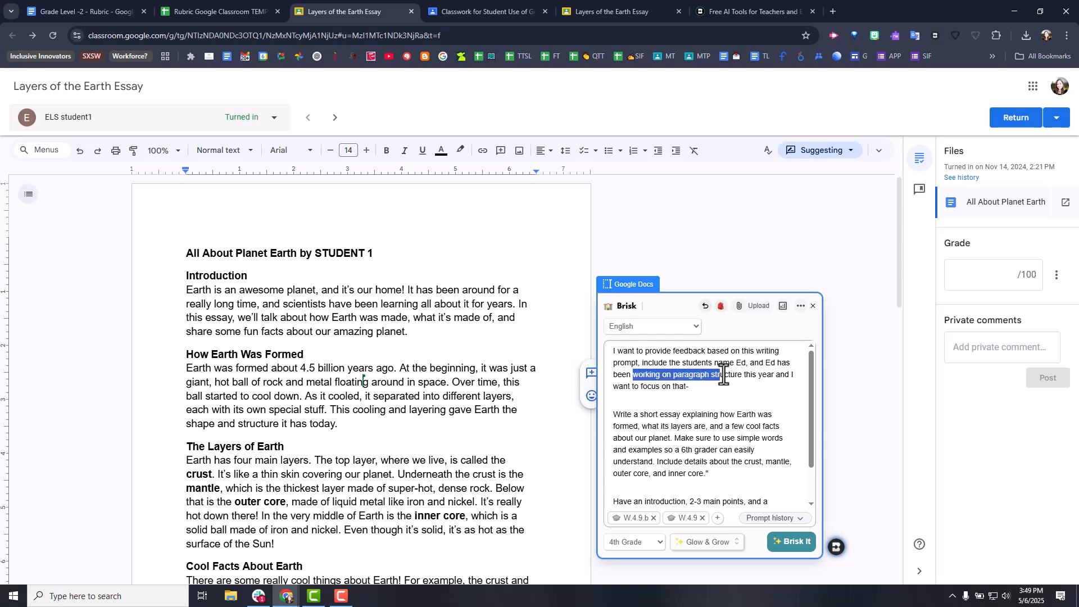
left_click(747, 389)
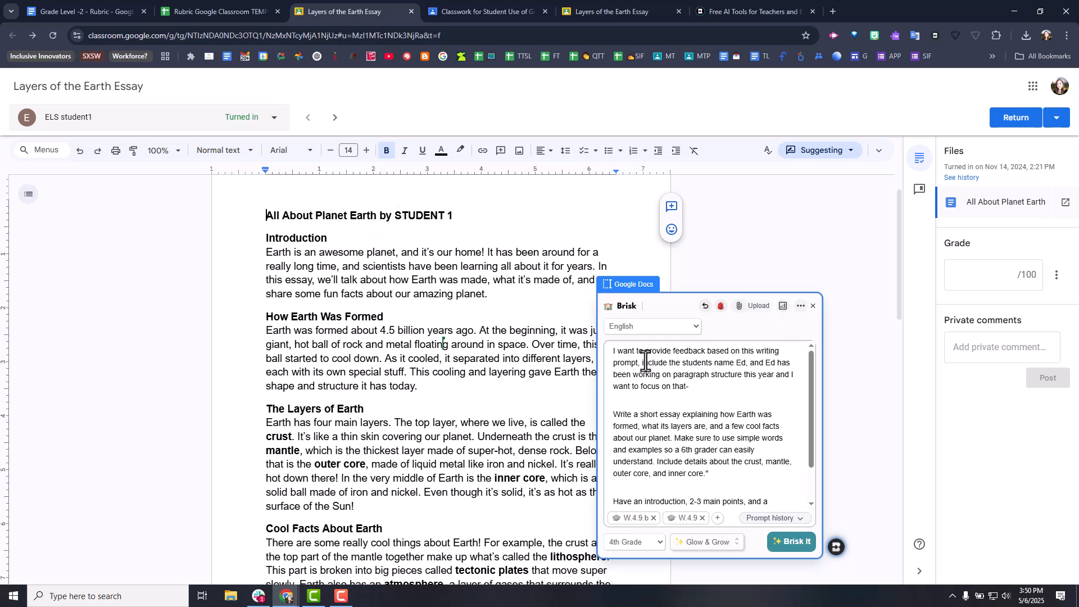
- Generate the Glow & Grow feedback from the completed prompt
left_click_drag(702, 387, 607, 352)
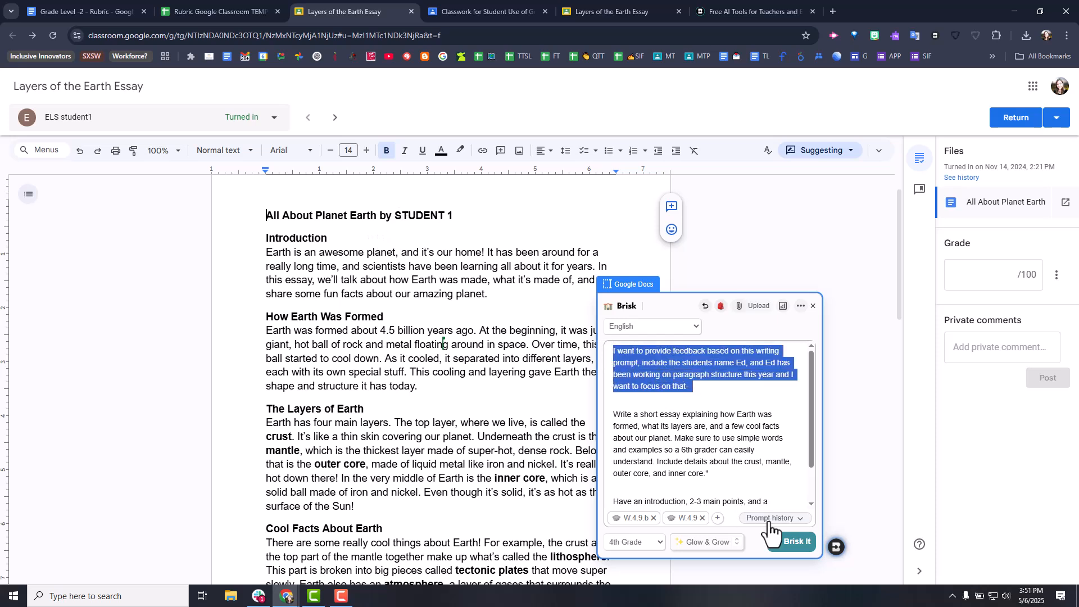
left_click(789, 542)
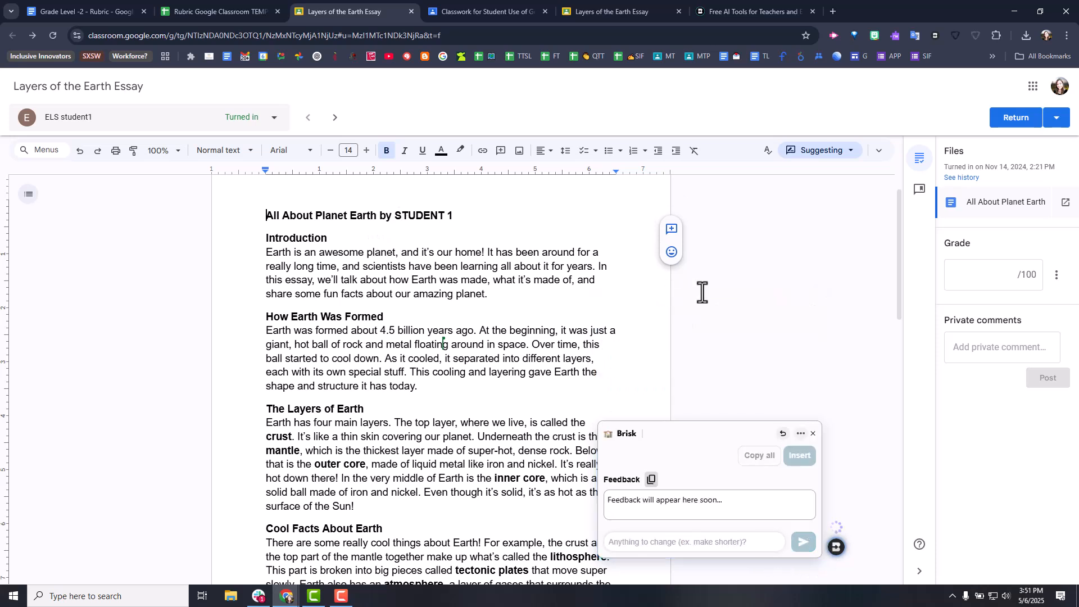
- Copy the Glow and Grow sections of the generated feedback and insert the complete feedback at the top of the essay
left_click(647, 228)
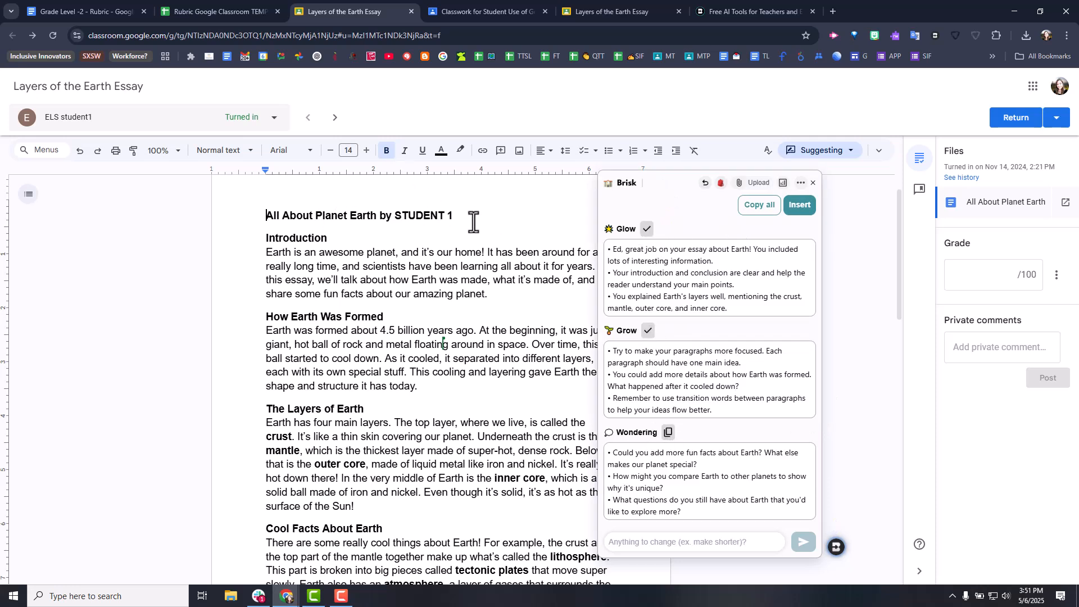
left_click(647, 228)
left_click(799, 209)
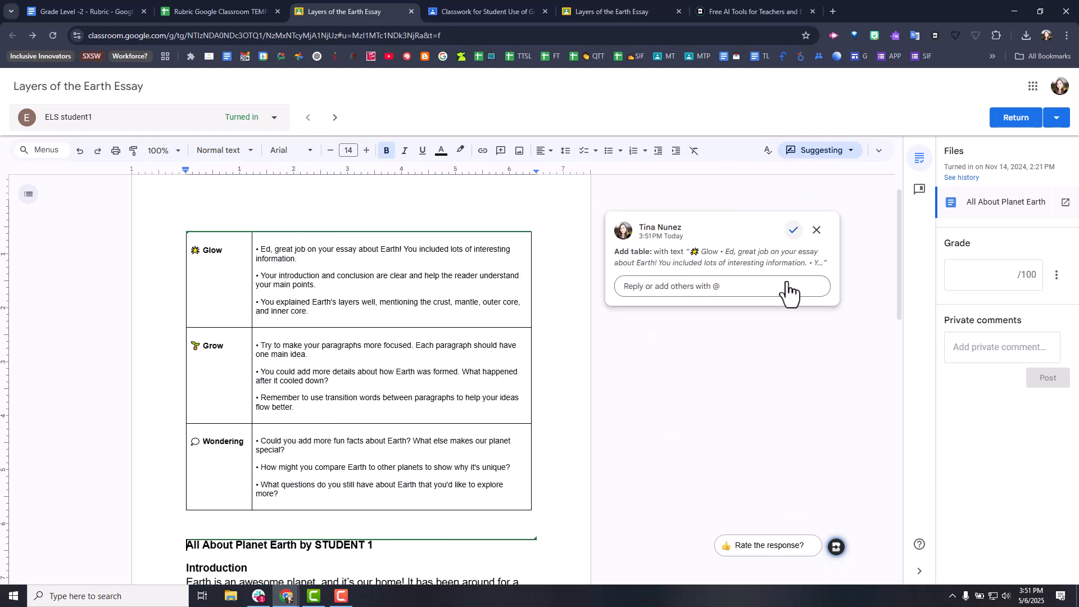
- Accept the suggested Glow, Grow and Wondering table above the essay's title
left_click_drag(436, 248, 479, 418)
left_click_drag(466, 585, 466, 582)
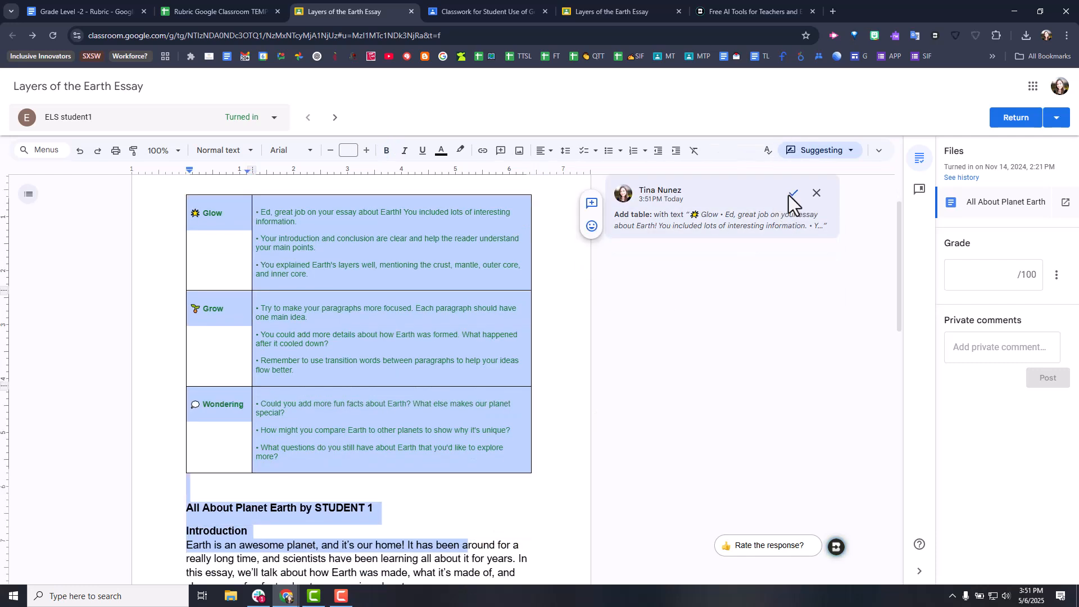
left_click(794, 196)
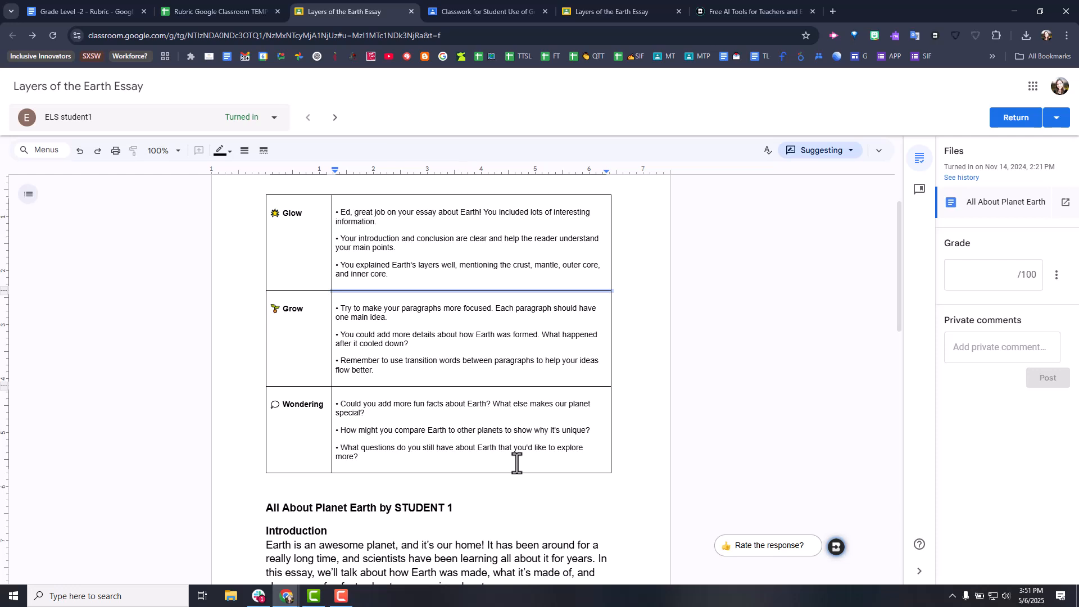
left_click(498, 459)
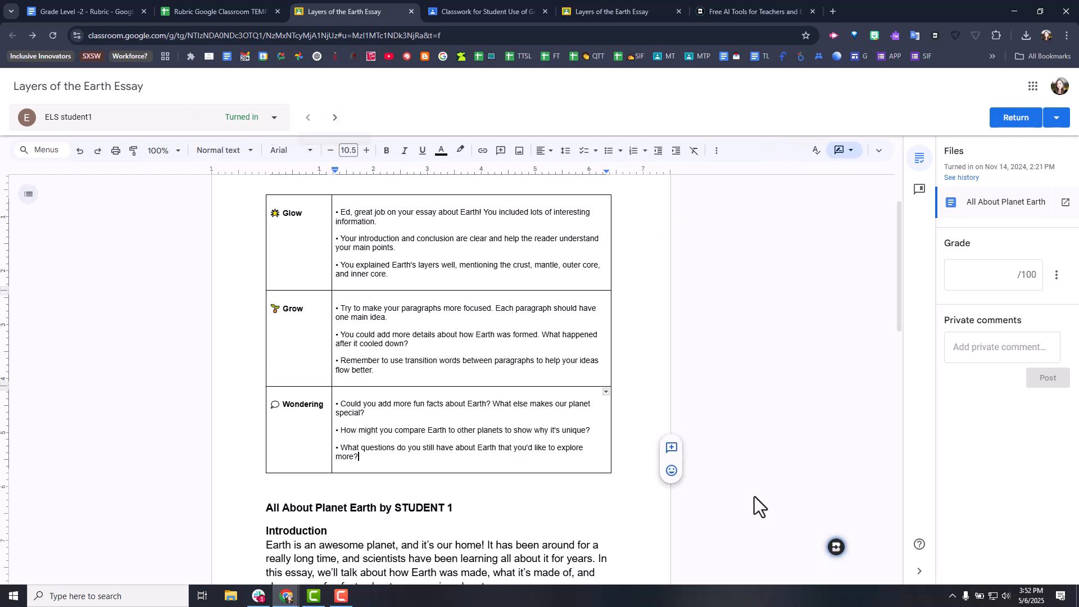
- Reopen Brisk's Glow & Grow feedback form, check the prompt history and replace the student's name in the feedback prompt
left_click(836, 547)
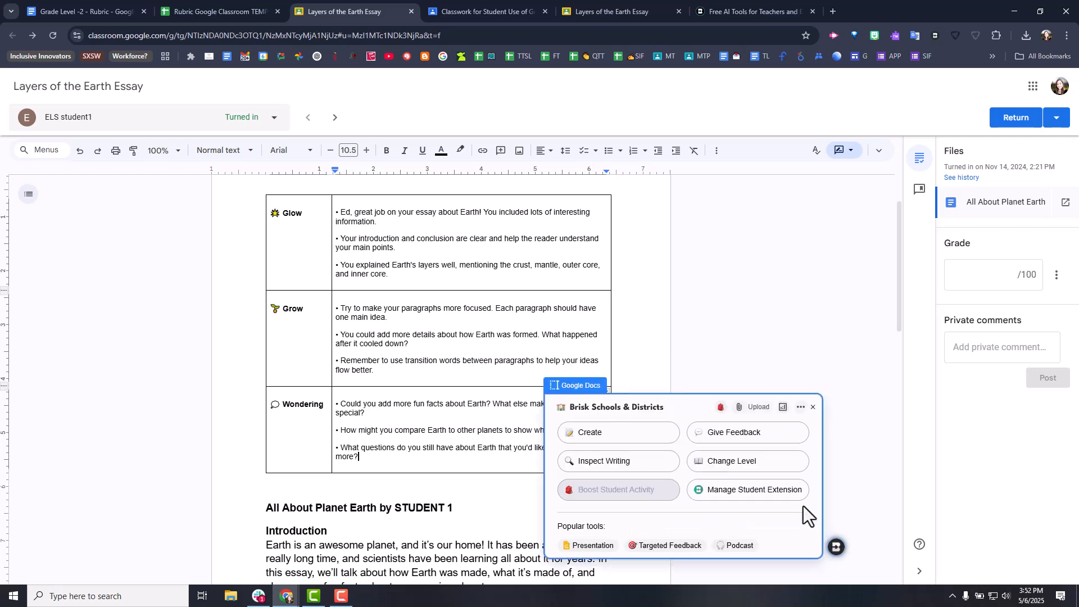
left_click(745, 436)
left_click(753, 433)
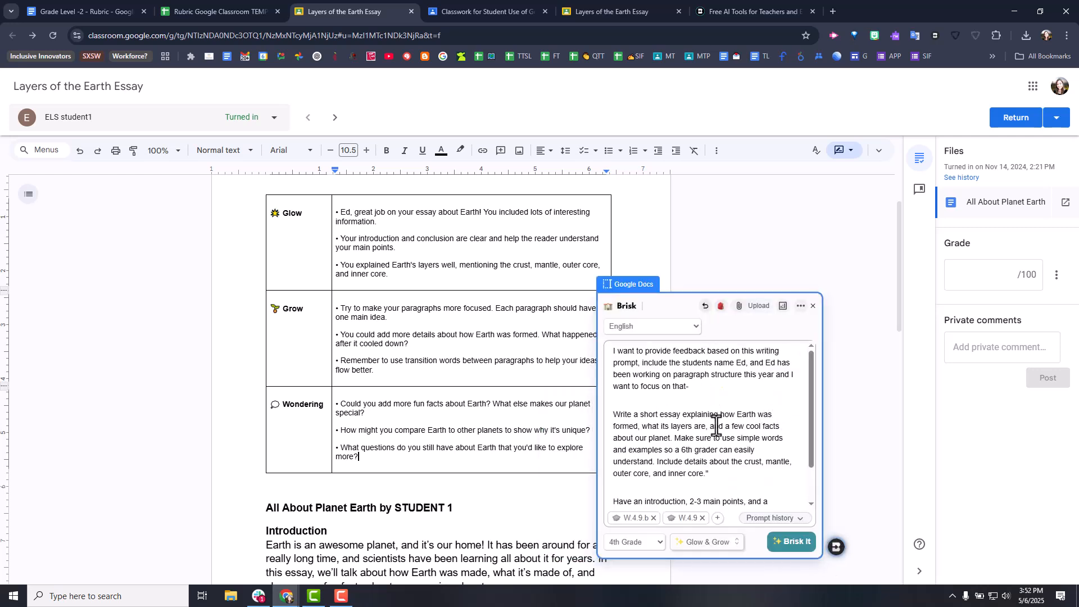
left_click(770, 518)
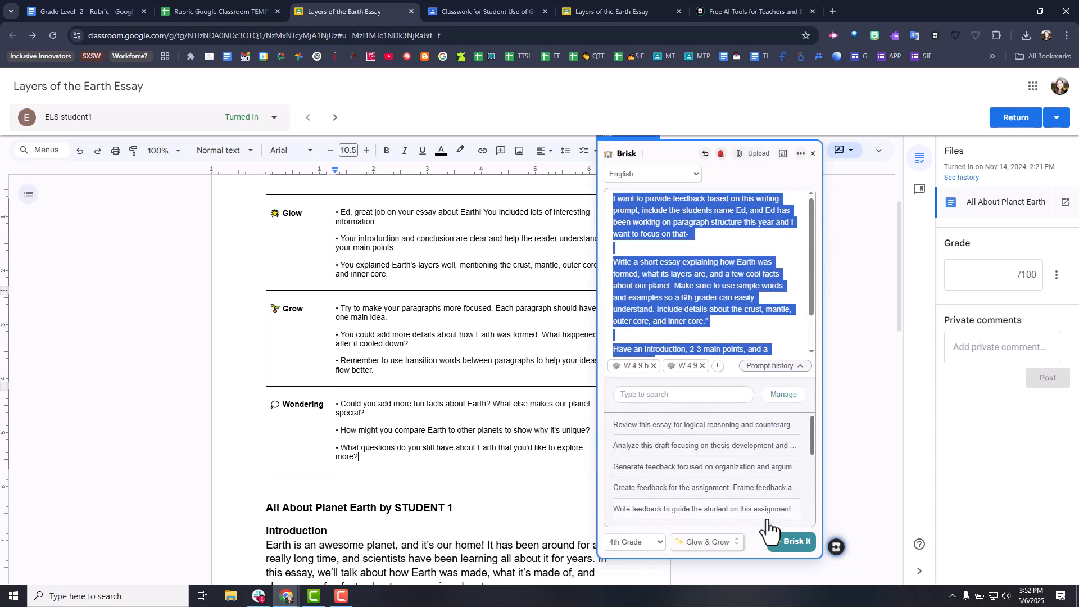
left_click(786, 366)
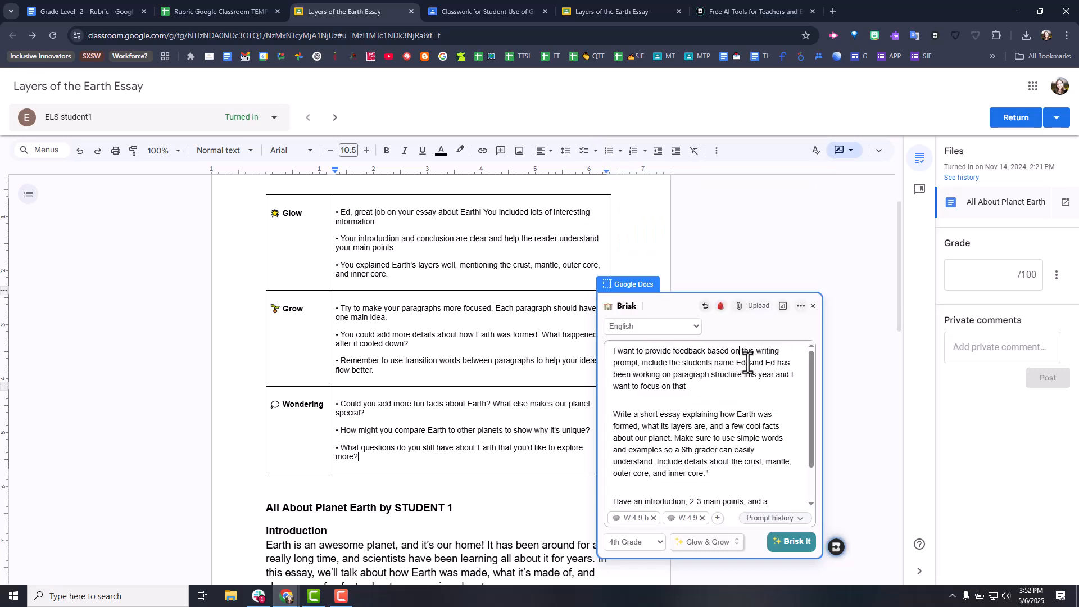
type("Ti")
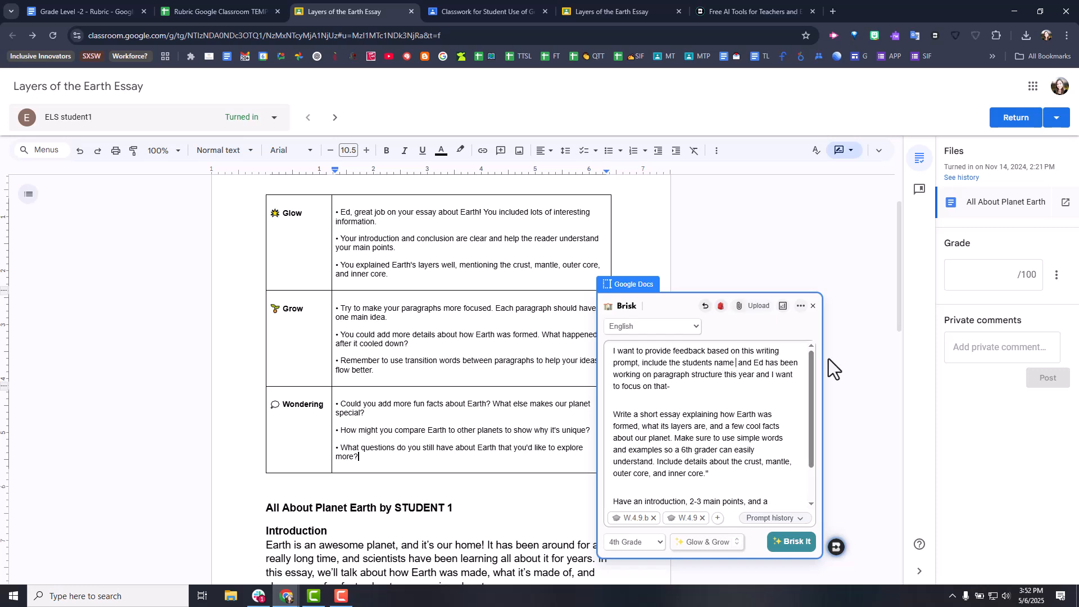
type("na")
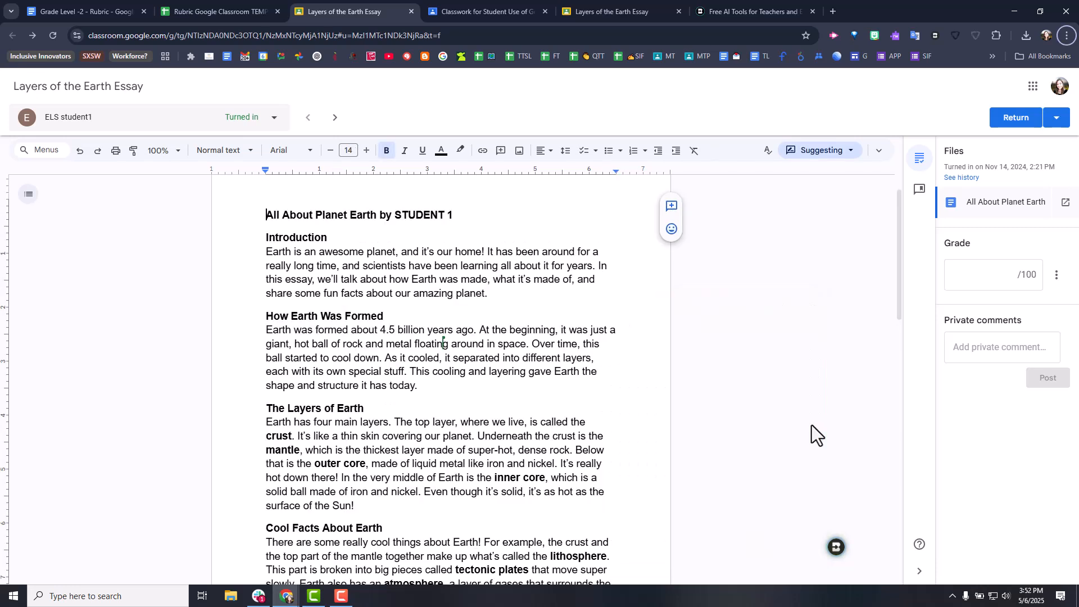
- Generate Next Steps feedback on the essay for 4th Grade with the same writing prompt and standards W.4.9.b and W.4.9
key("F10")
left_click(836, 547)
left_click(731, 439)
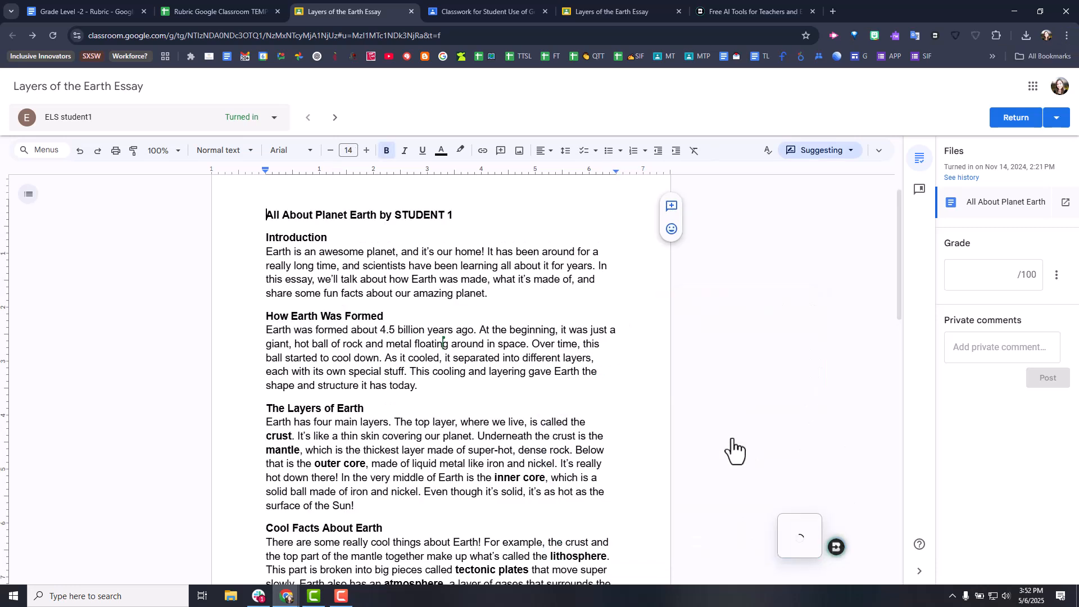
left_click(747, 475)
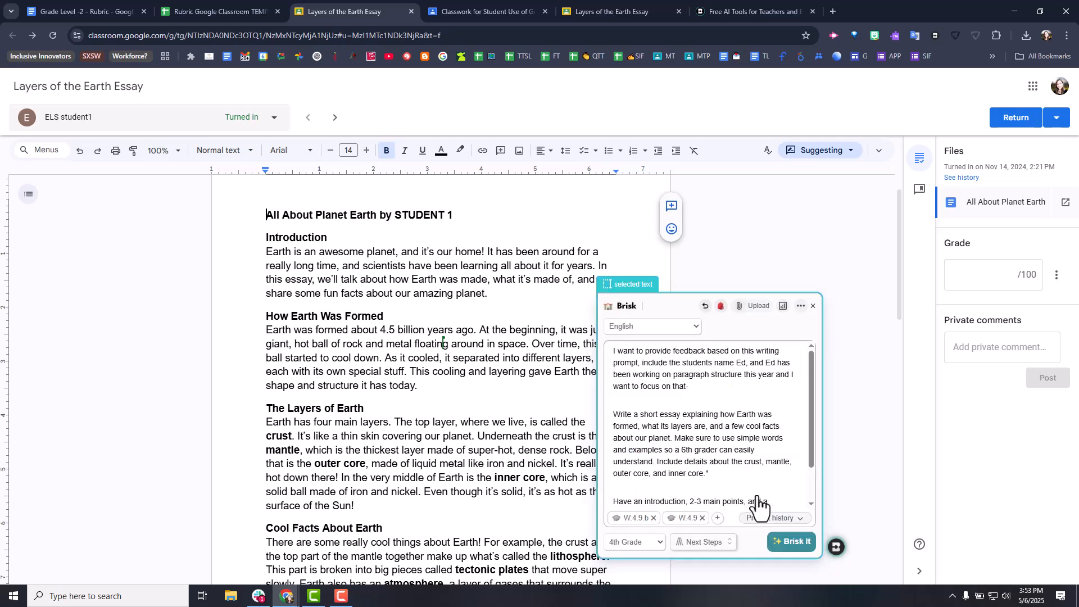
scroll(723, 400, "down", 3)
left_click(791, 541)
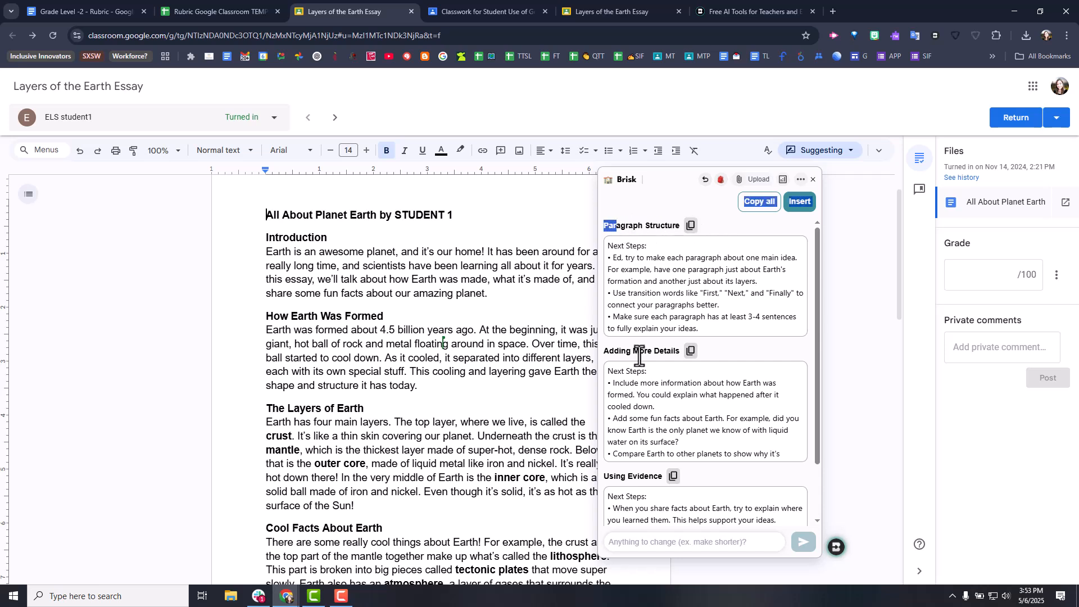
- Review the Next Steps feedback on paragraph structure, details and evidence, and insert it into the essay
left_click_drag(614, 351, 667, 352)
left_click_drag(620, 477, 662, 477)
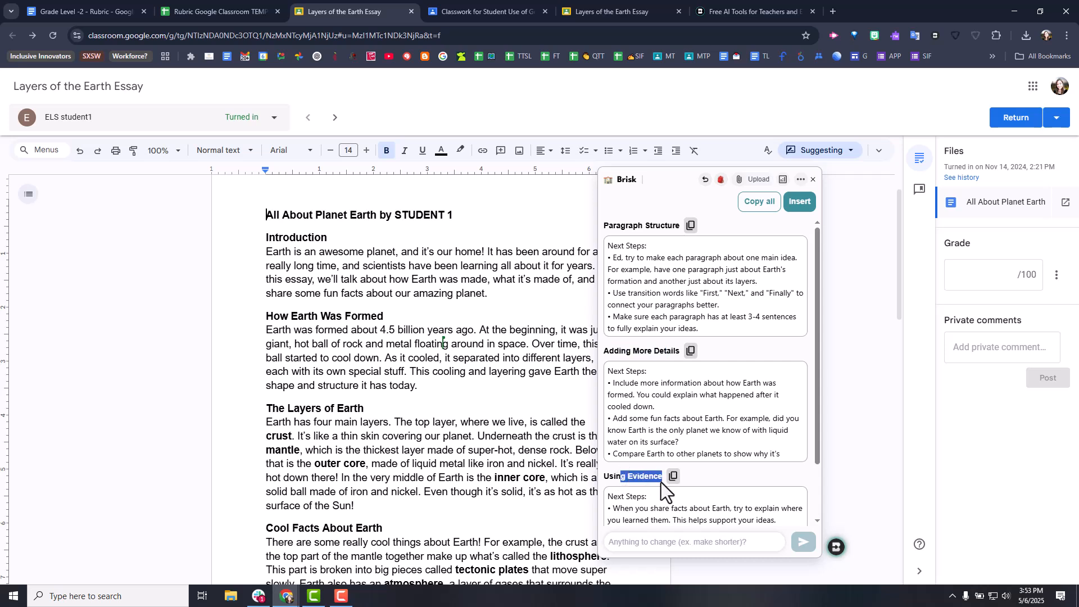
scroll(708, 488, "down", 2)
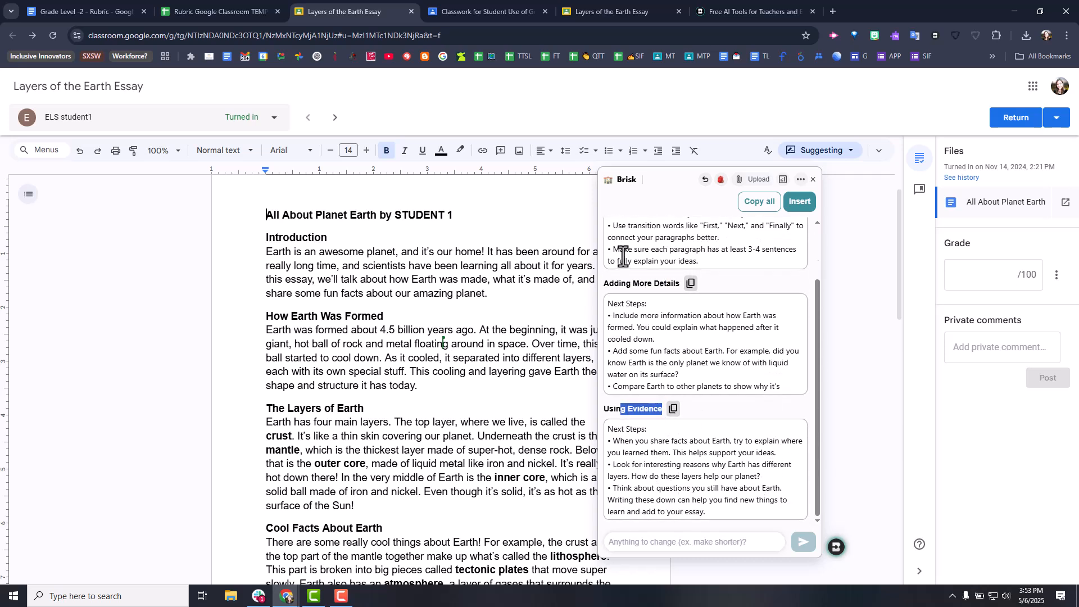
scroll(669, 352, "up", 1)
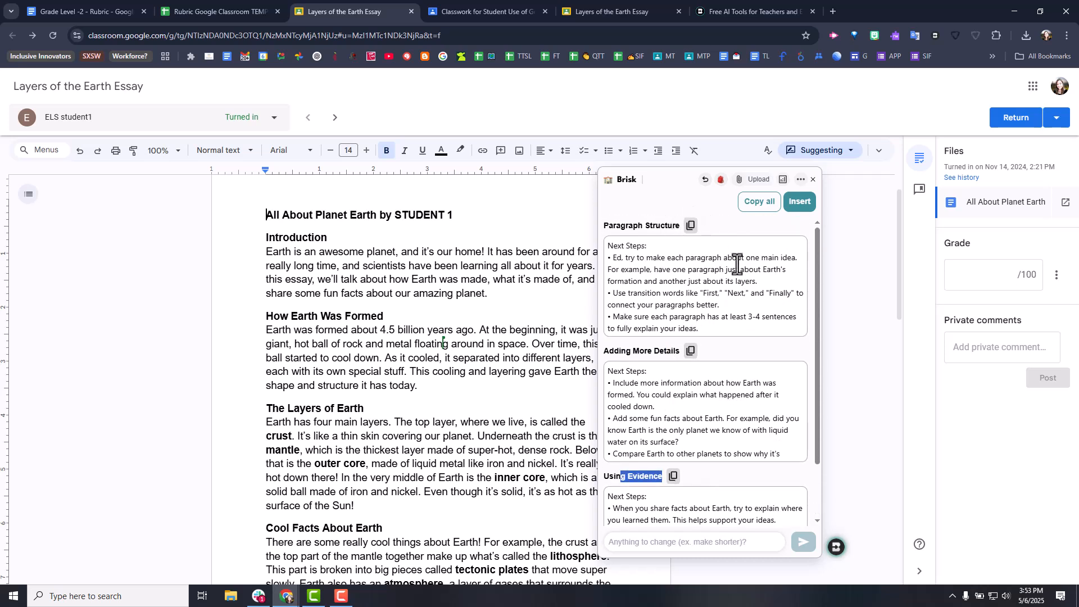
left_click(759, 337)
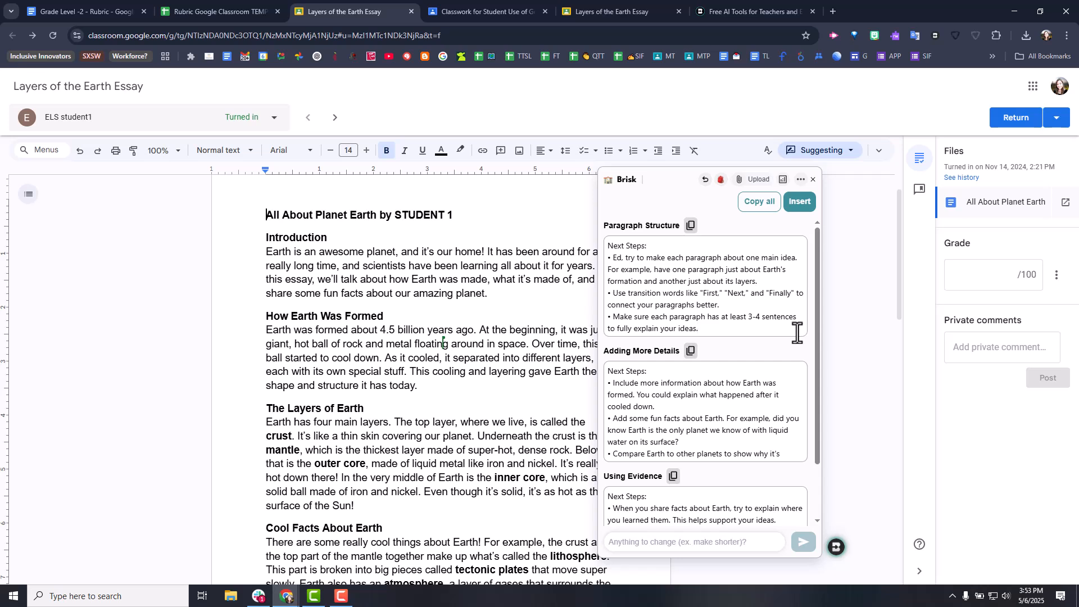
left_click(799, 201)
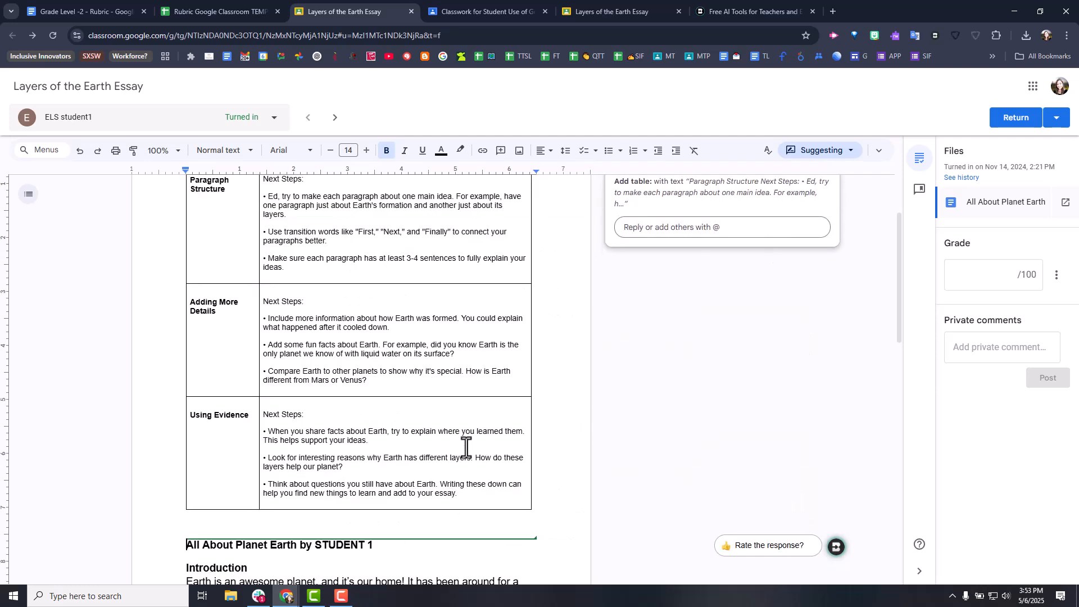
- Accept the suggested Next Steps table after reading through its rows and checking the document's editing mode
left_click(409, 449)
scroll(393, 427, "up", 2)
left_click_drag(362, 309, 410, 549)
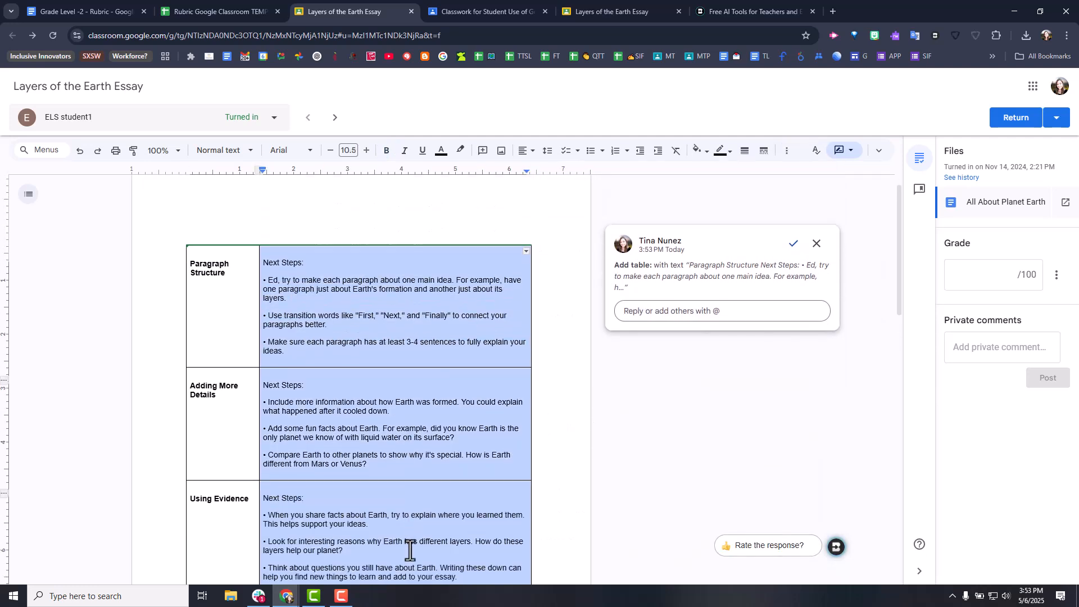
left_click(414, 513)
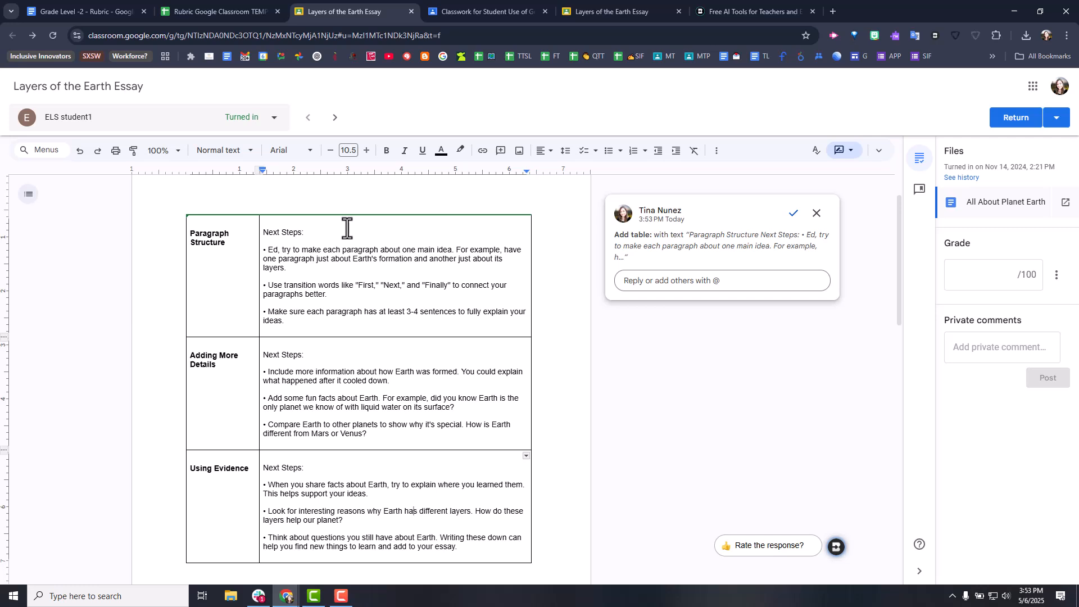
double_click(279, 249)
left_click(844, 150)
left_click(767, 201)
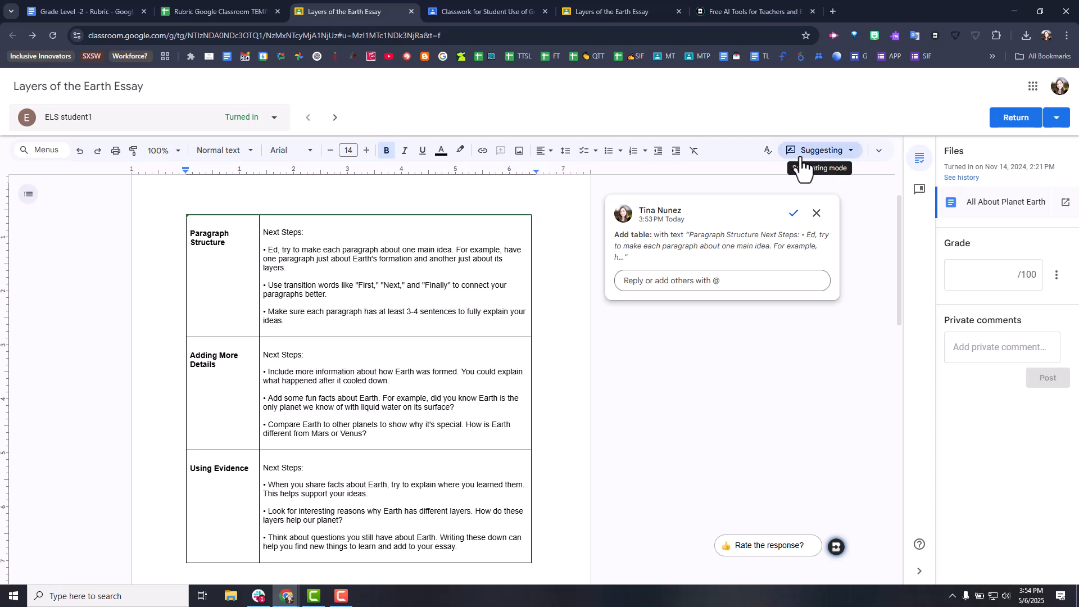
left_click(792, 219)
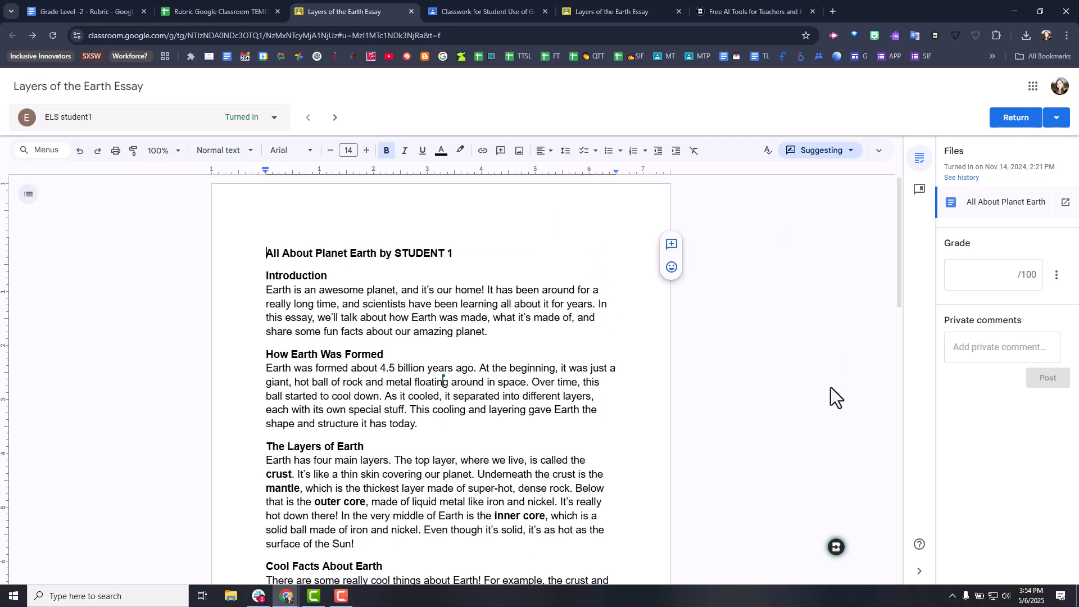
- Choose Targeted feedback for the essay in Brisk and review the reused writing prompt
left_click(834, 549)
left_click(741, 434)
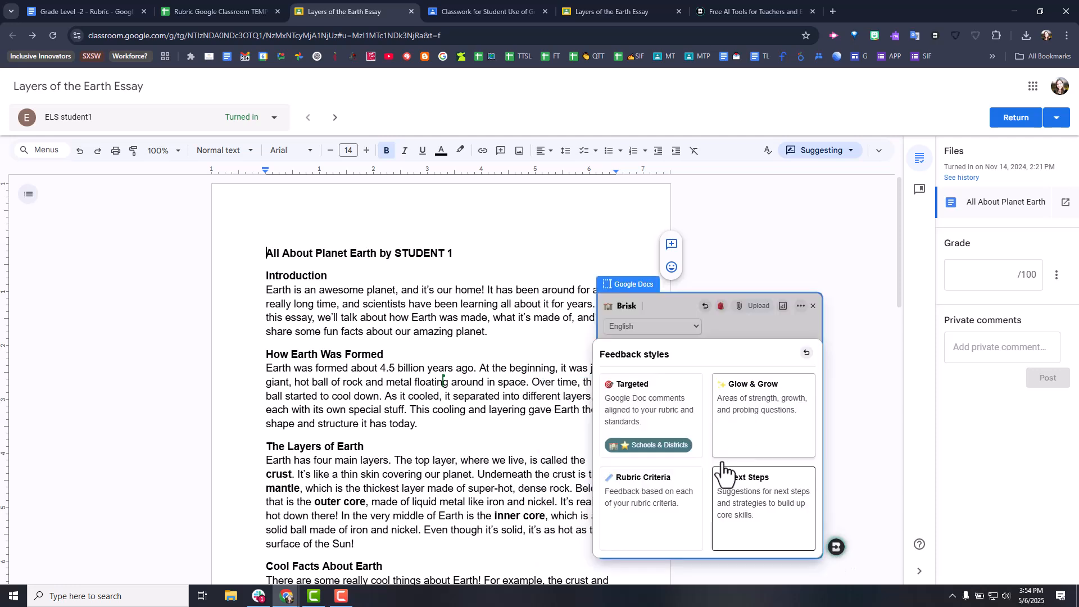
left_click(644, 414)
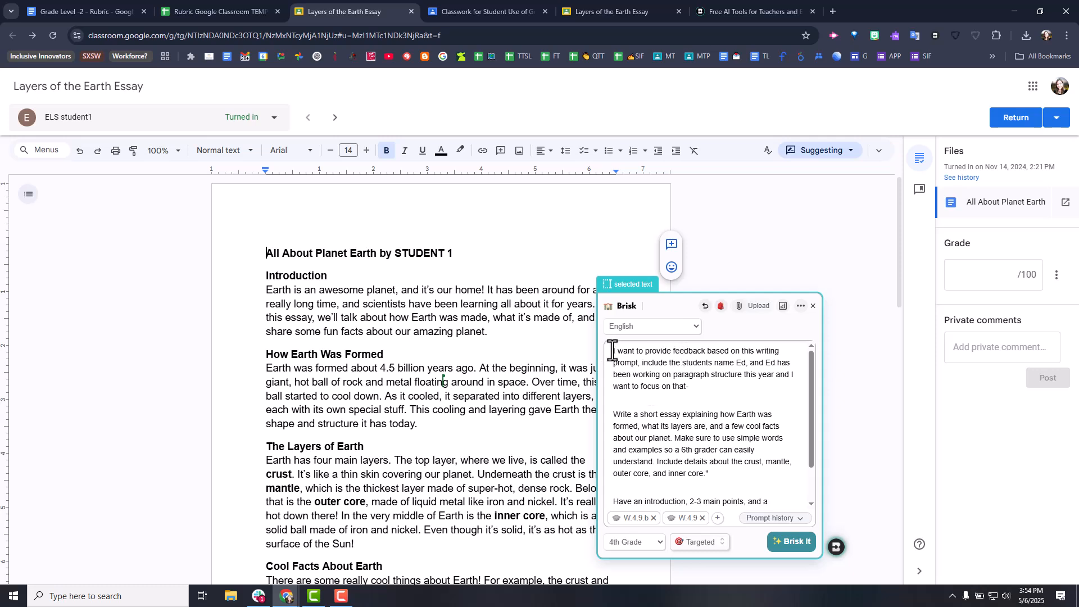
left_click_drag(612, 349, 770, 468)
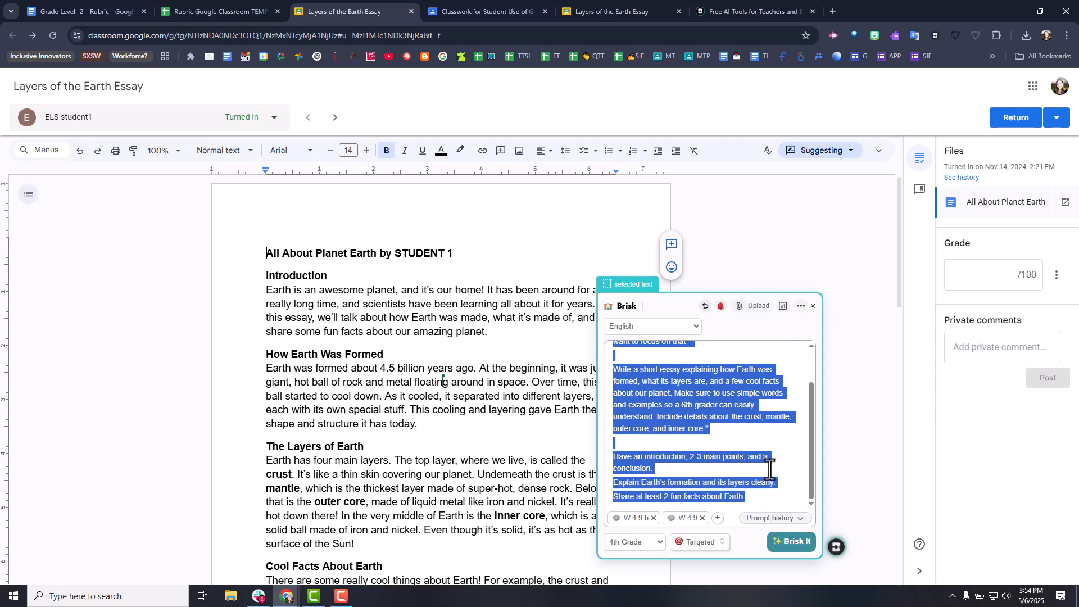
left_click(744, 421)
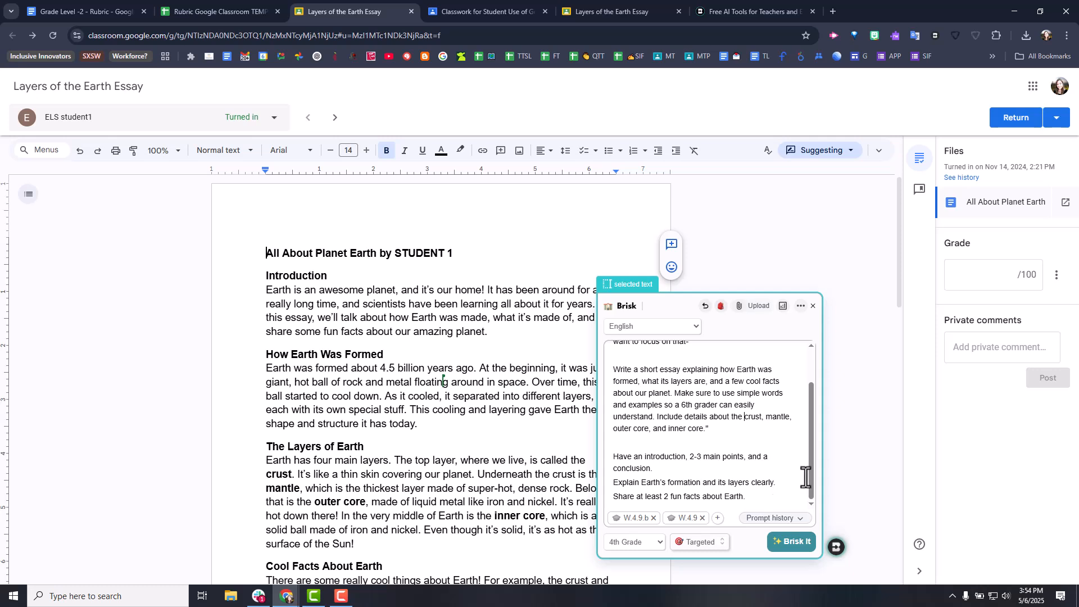
- Add "- I want to target this in the essay feedback specifically." after "about our planet.", start a new paragraph there, and generate the Targeted feedback
key("Return")
key("Return")
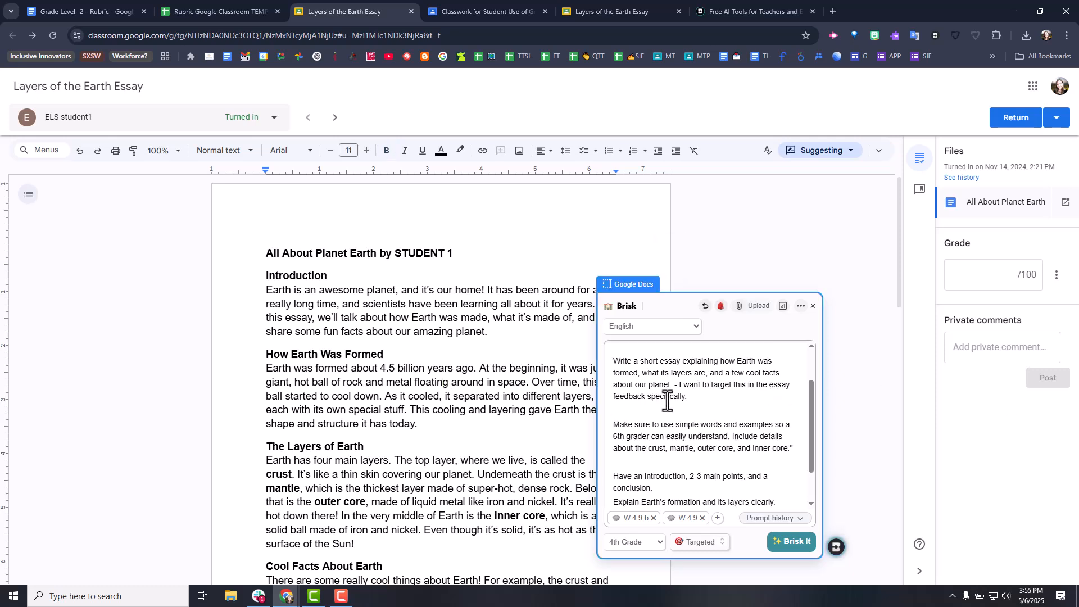
left_click_drag(676, 387, 697, 396)
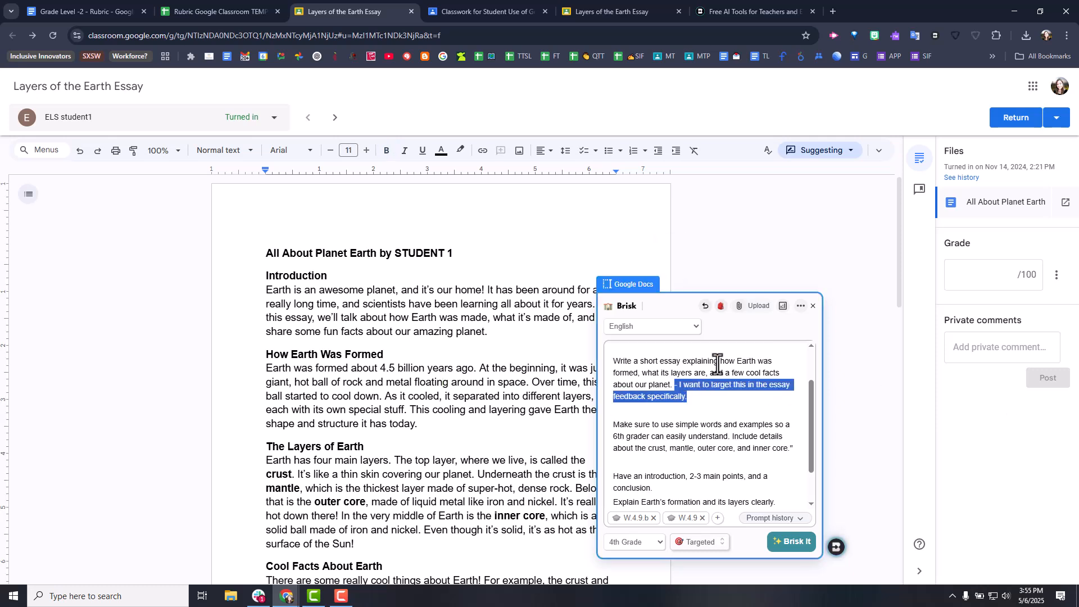
left_click(639, 363)
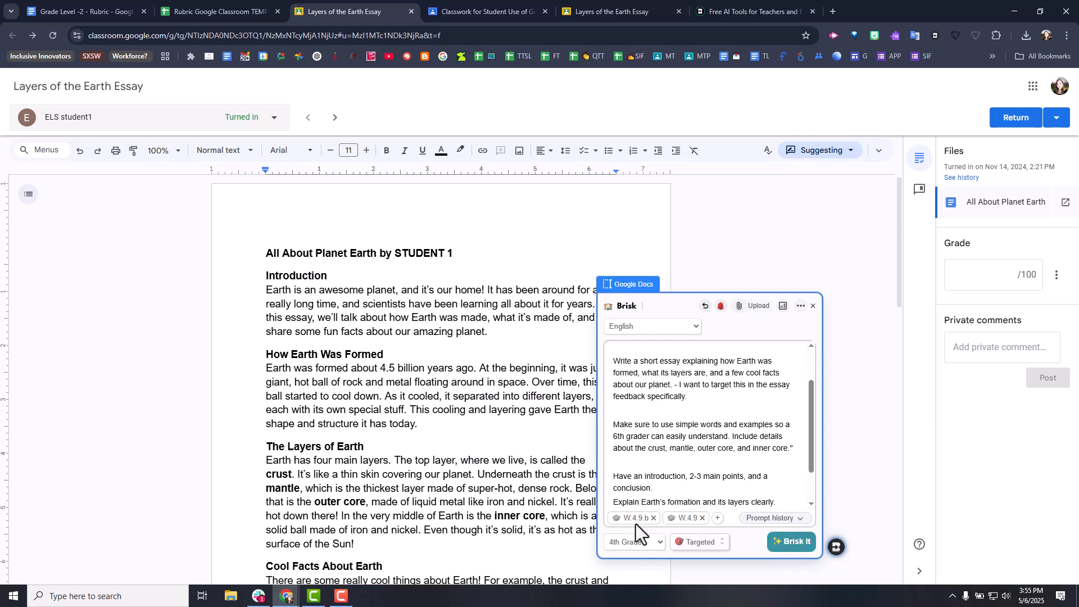
left_click(801, 545)
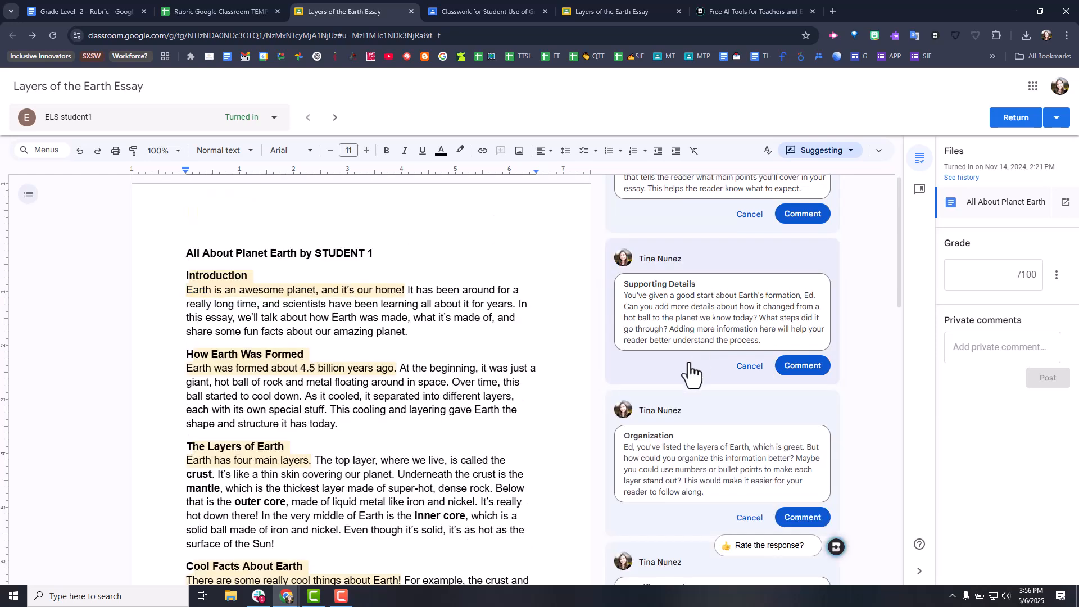
- Review the proposed Paragraph Structure and Supporting Details comments and the essay passages they refer to
left_click(715, 337)
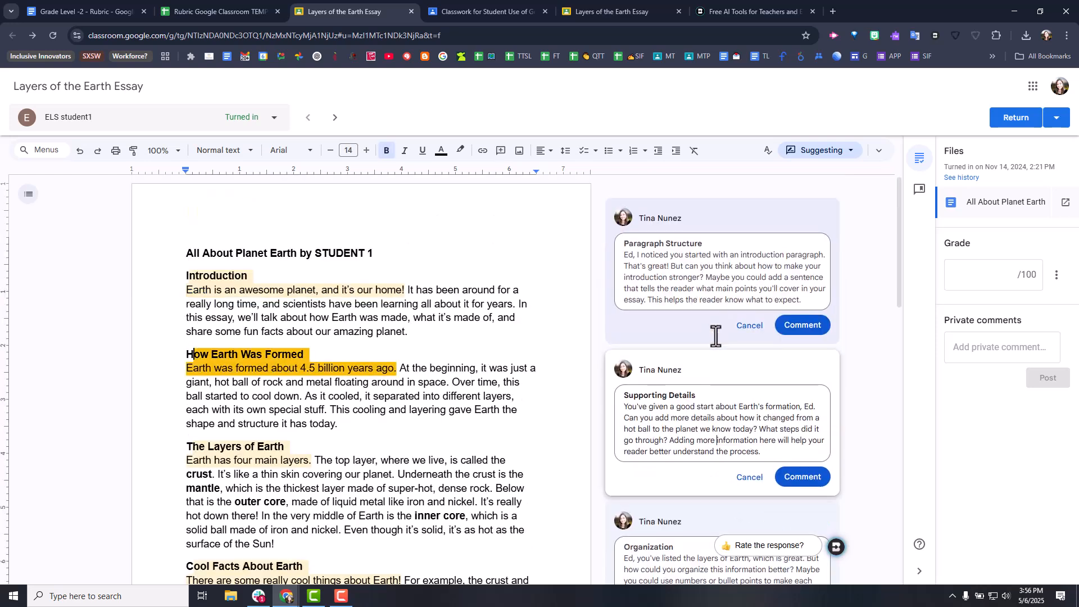
left_click(691, 281)
left_click_drag(704, 515, 700, 526)
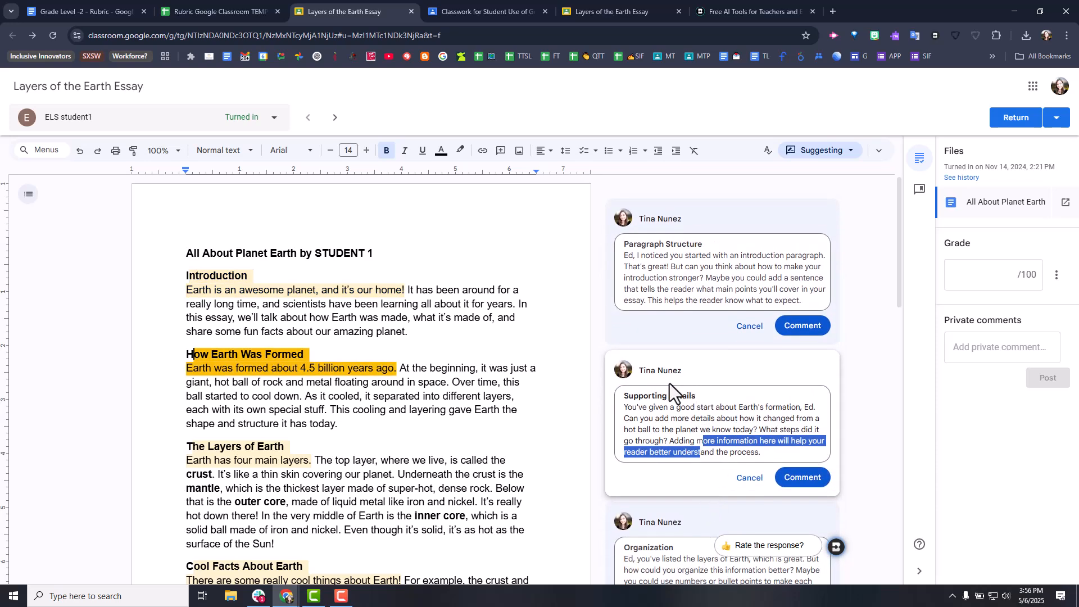
left_click(668, 419)
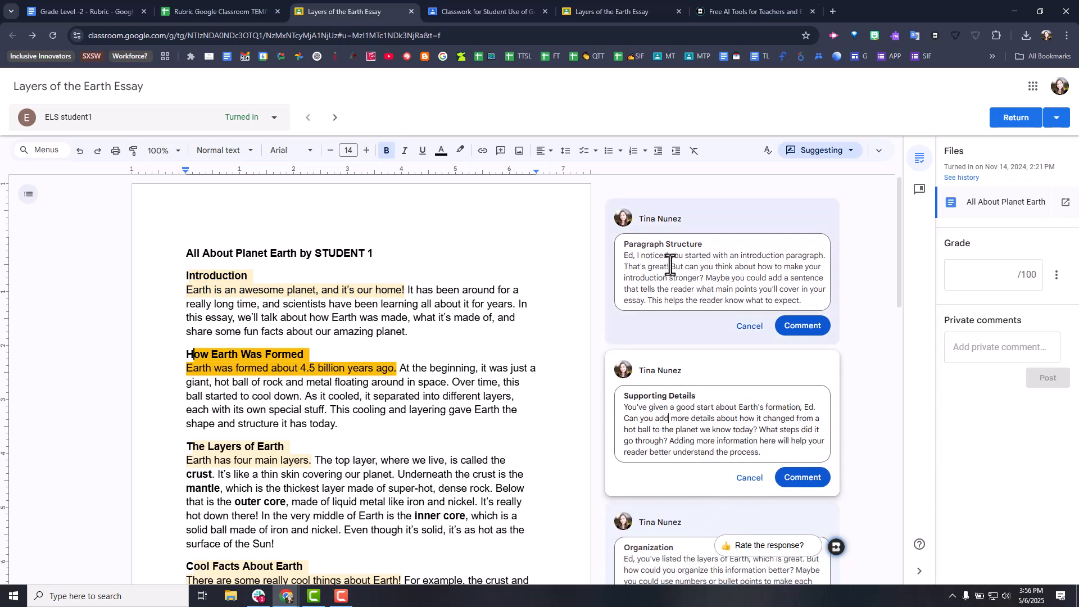
left_click(675, 248)
left_click(687, 297)
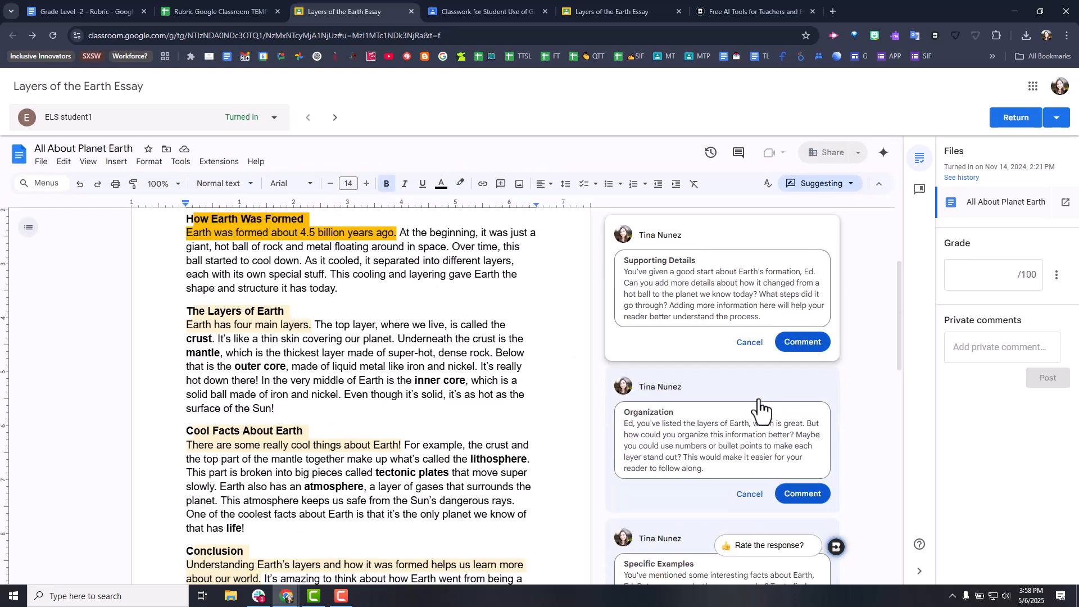
- Remove the student's name from the sentence about interesting facts in the proposed Specific Examples comment, after reading through the remaining comments
scroll(743, 442, "down", 1)
scroll(742, 442, "down", 1)
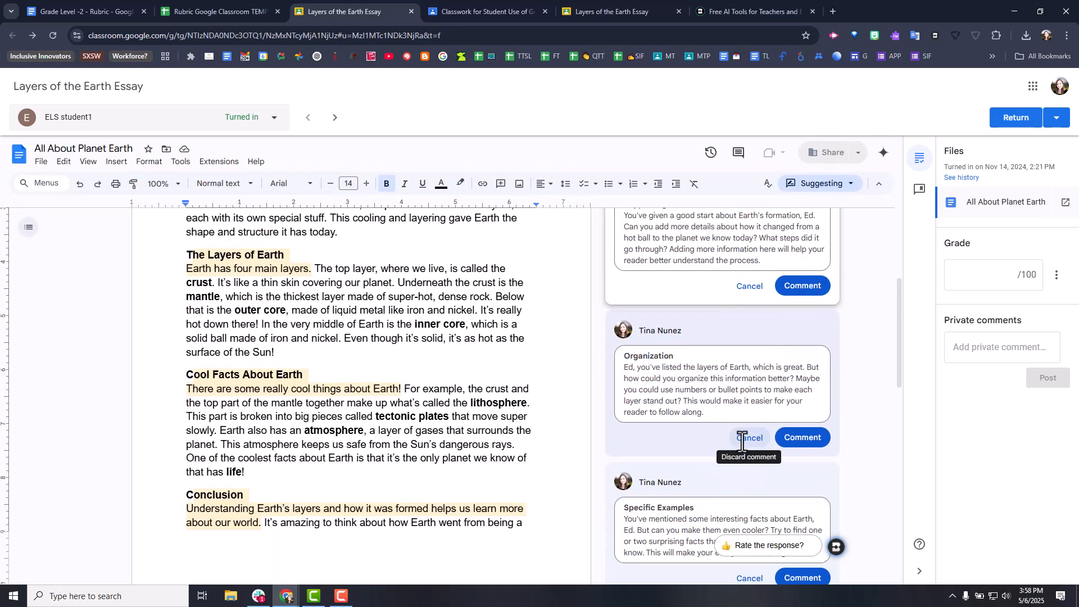
scroll(742, 442, "down", 3)
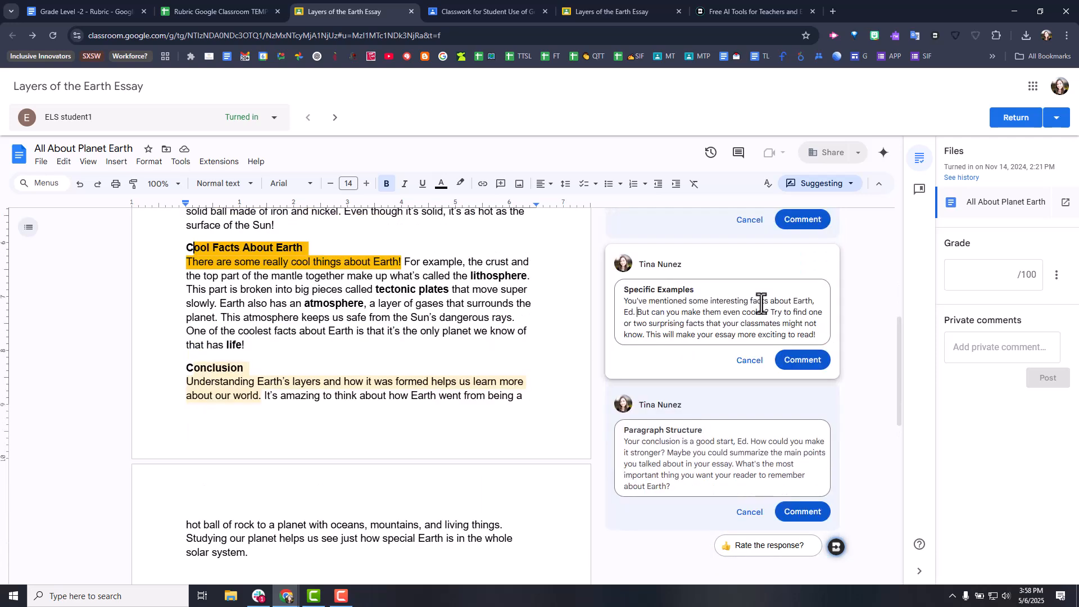
key("BackSpace")
key("BackSpace")
key("BackSpace")
key("BackSpace")
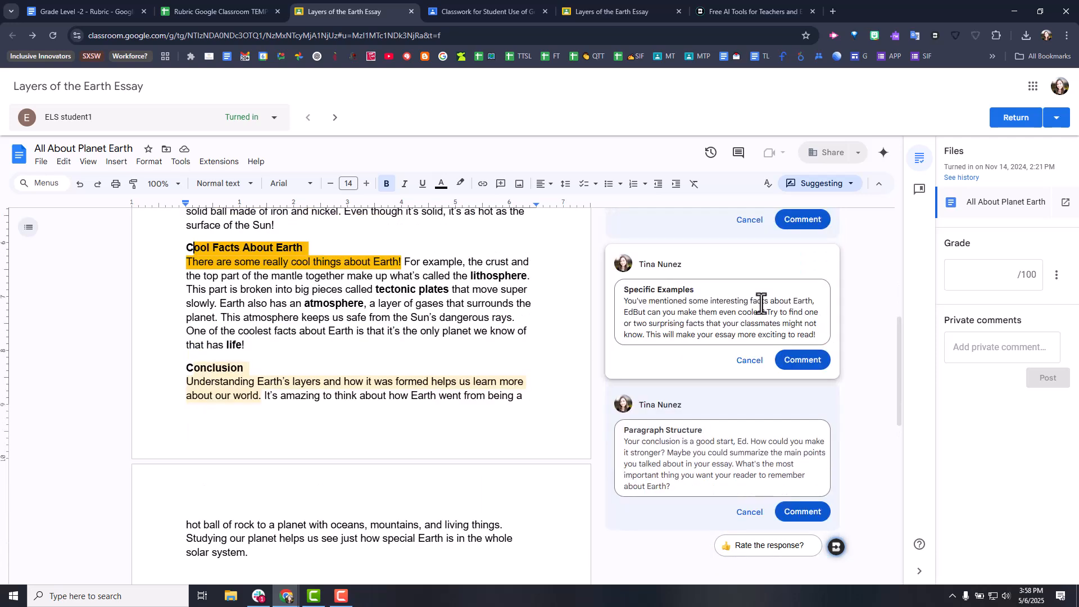
- Copy the full text of the Specific Examples comment and add it to the Google Classroom comment bank
left_click_drag(816, 336, 622, 290)
right_click(623, 290)
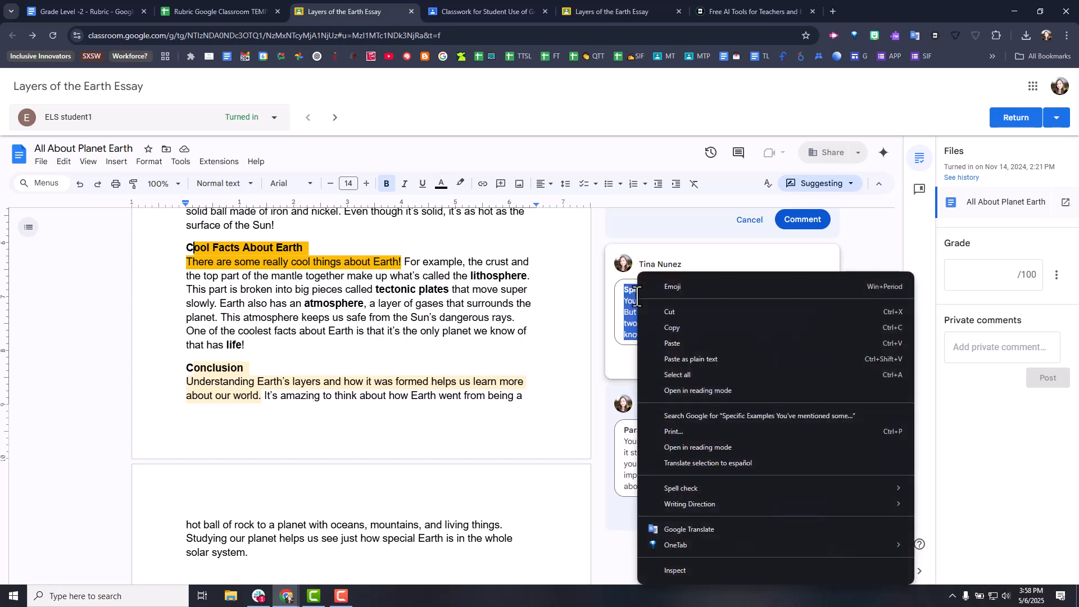
left_click(689, 325)
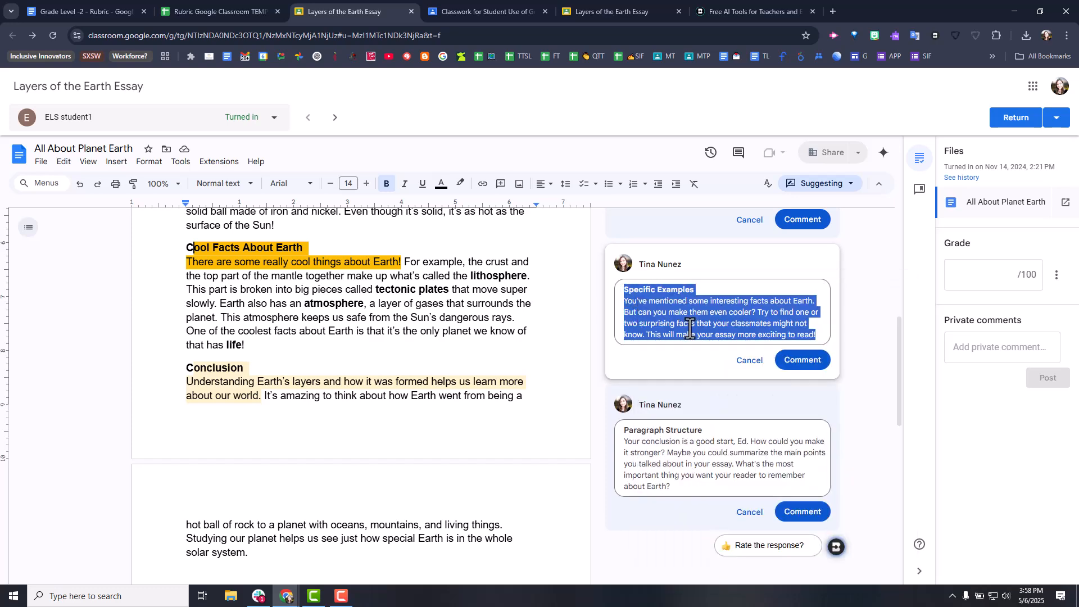
left_click(921, 194)
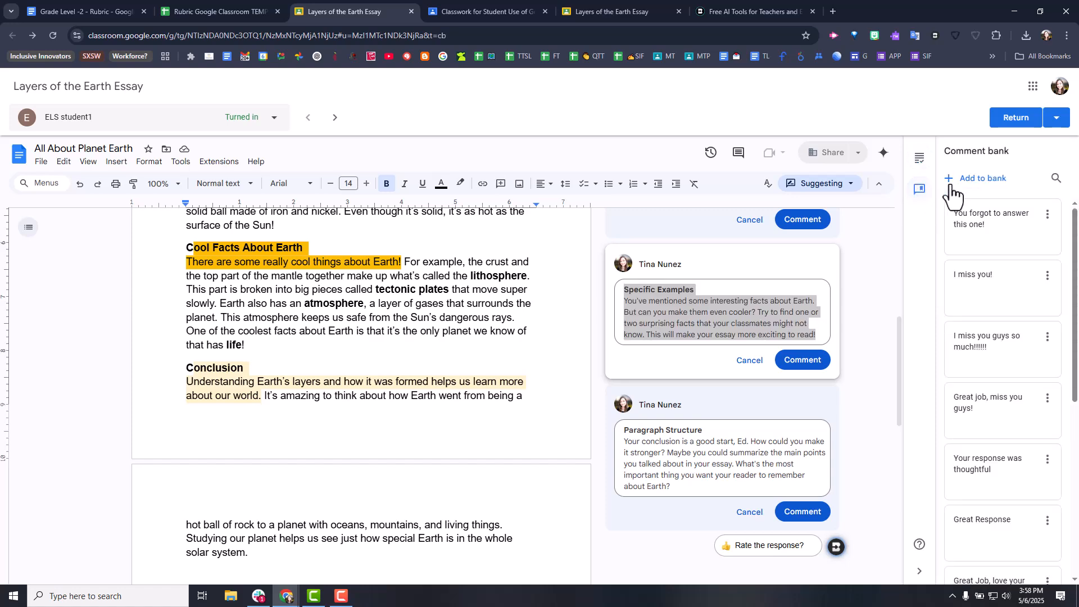
left_click(979, 179)
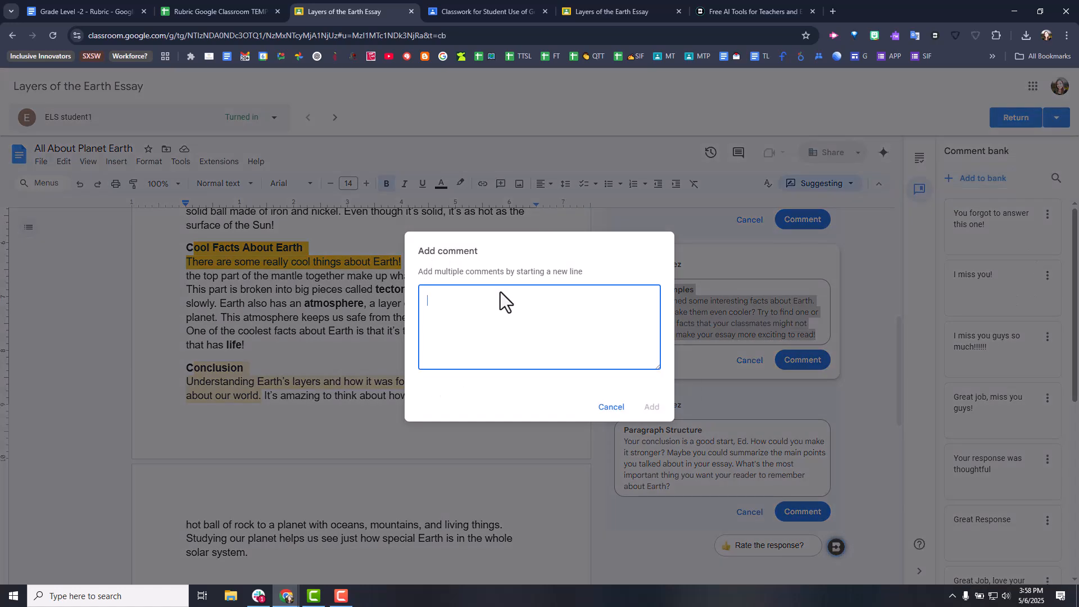
key("ctrl+v")
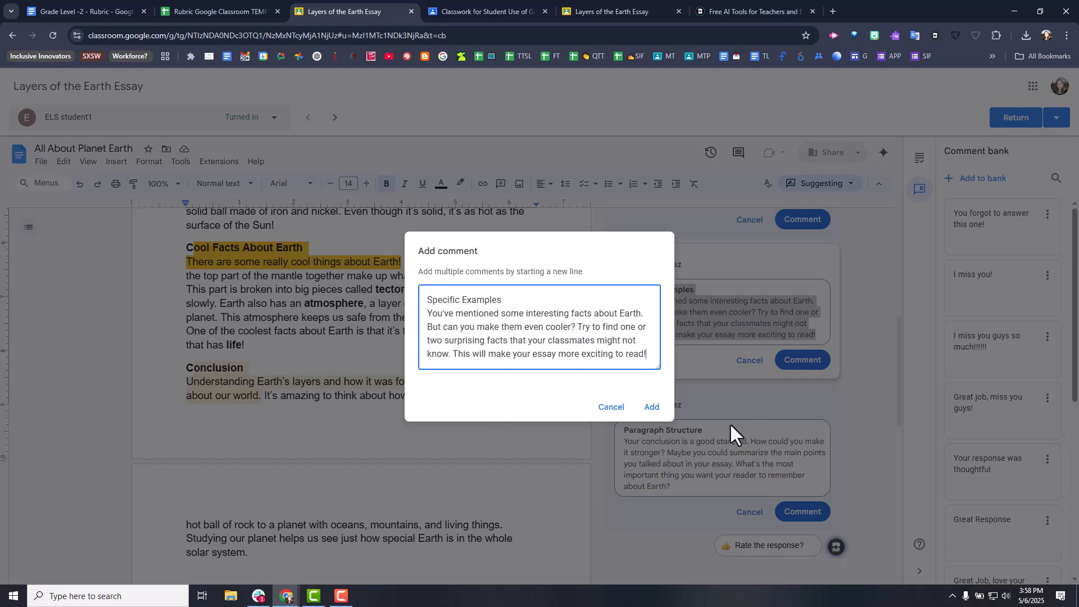
left_click(651, 407)
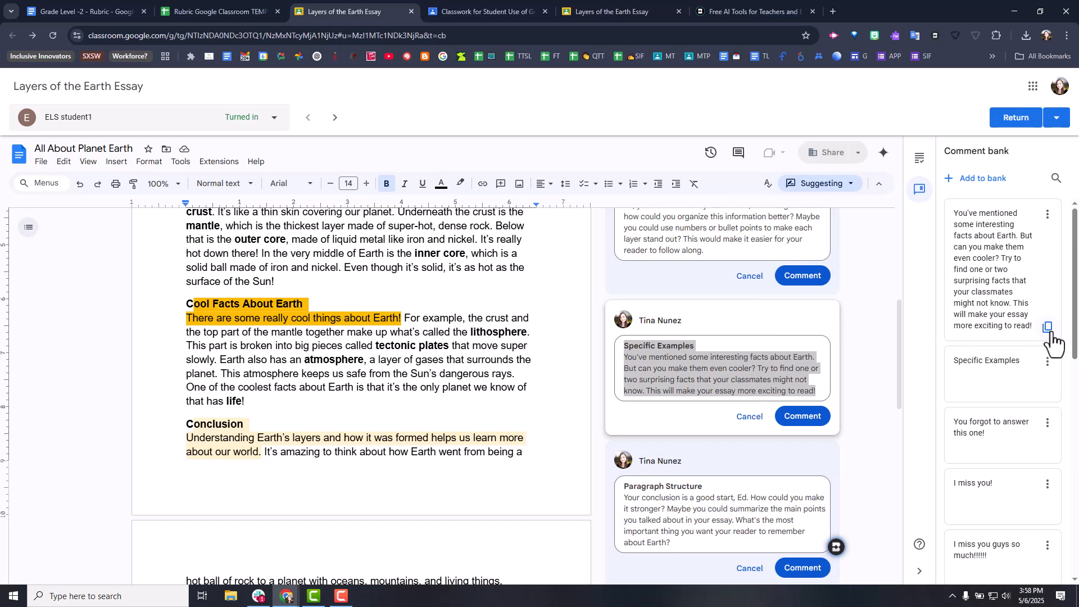
- Open a comment on the essay's title, leave it empty, and look through the posted feedback comments alongside the essay
scroll(660, 381, "up", 1)
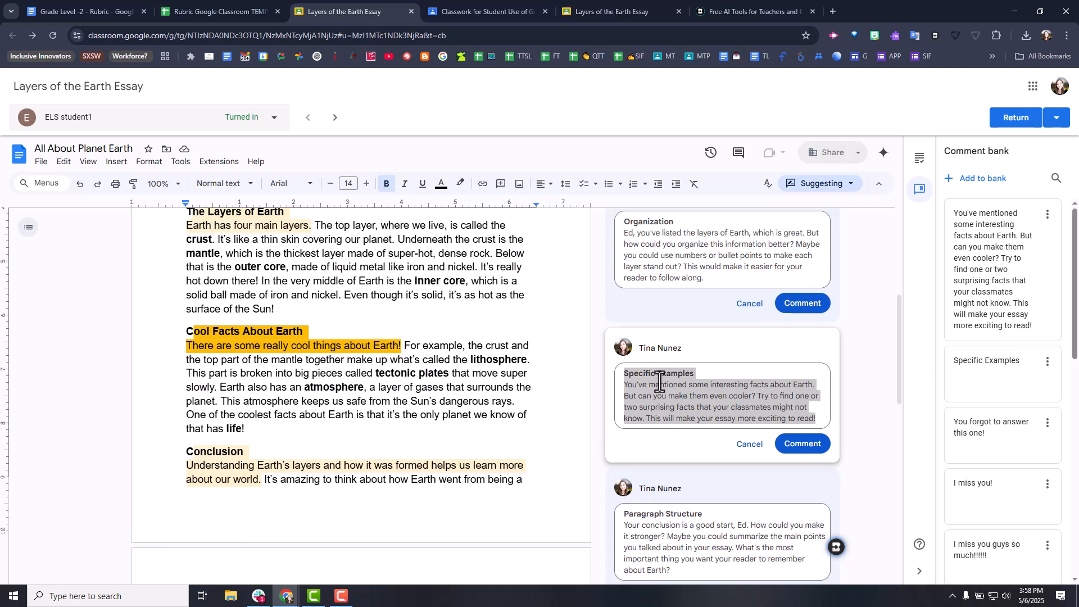
scroll(660, 381, "up", 5)
left_click(590, 286)
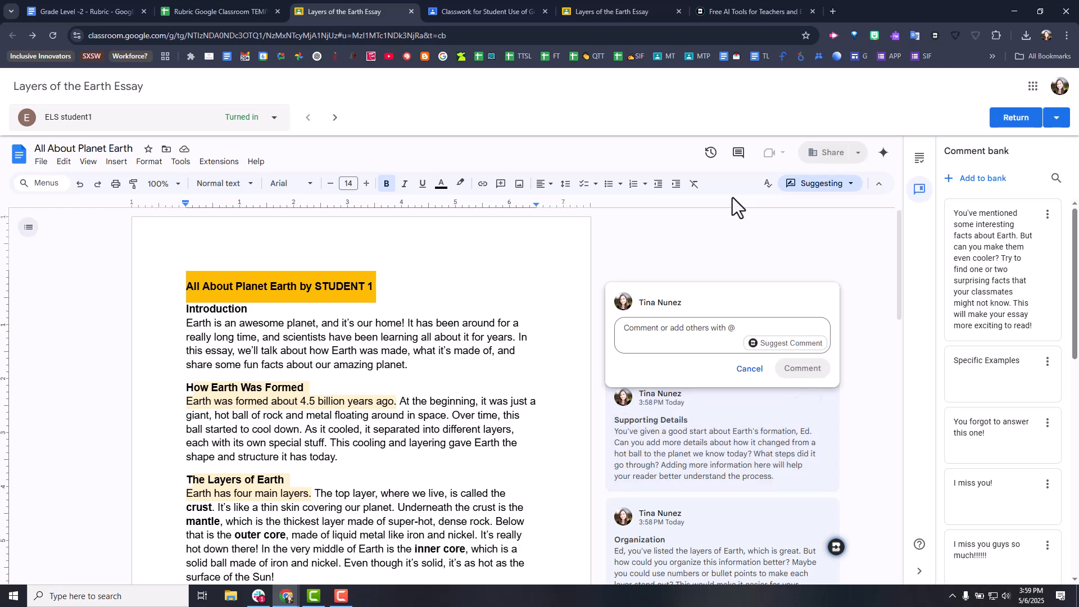
left_click(304, 363)
scroll(371, 357, "down", 4)
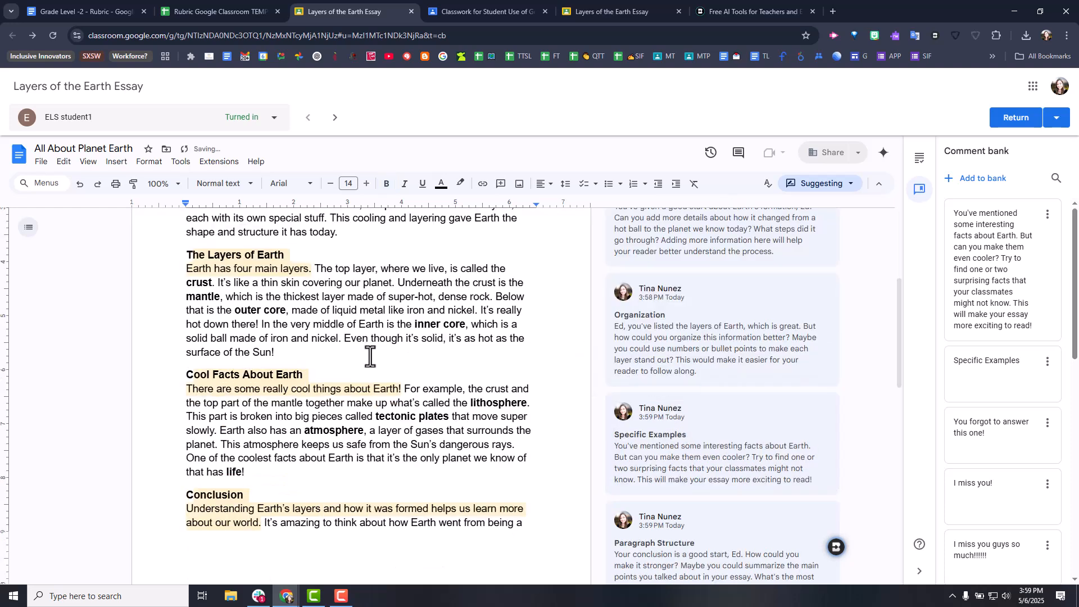
scroll(372, 365, "up", 2)
scroll(471, 387, "up", 2)
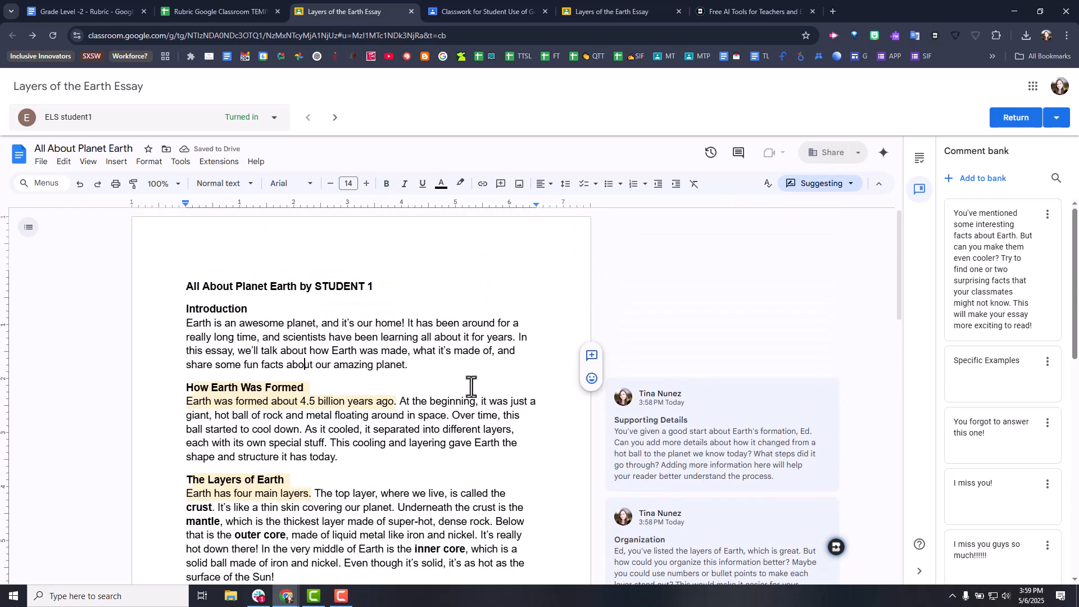
- Start a comment on "we'll talk about how Earth was made" through "our amazing planet." in the Introduction, using a comment suggested by Brisk
left_click_drag(236, 351, 408, 365)
left_click(592, 356)
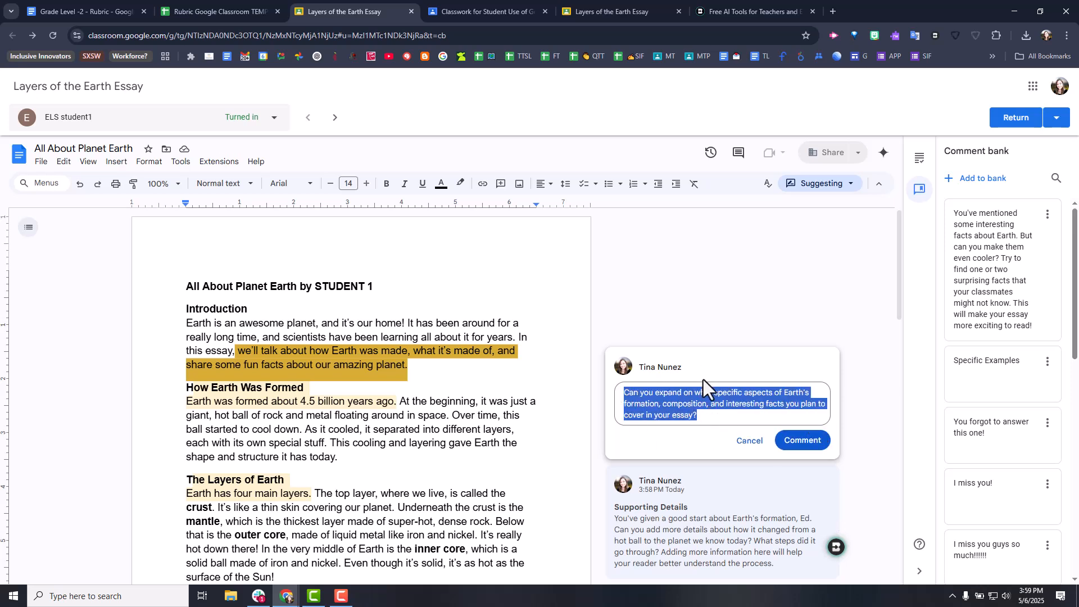
left_click(720, 422)
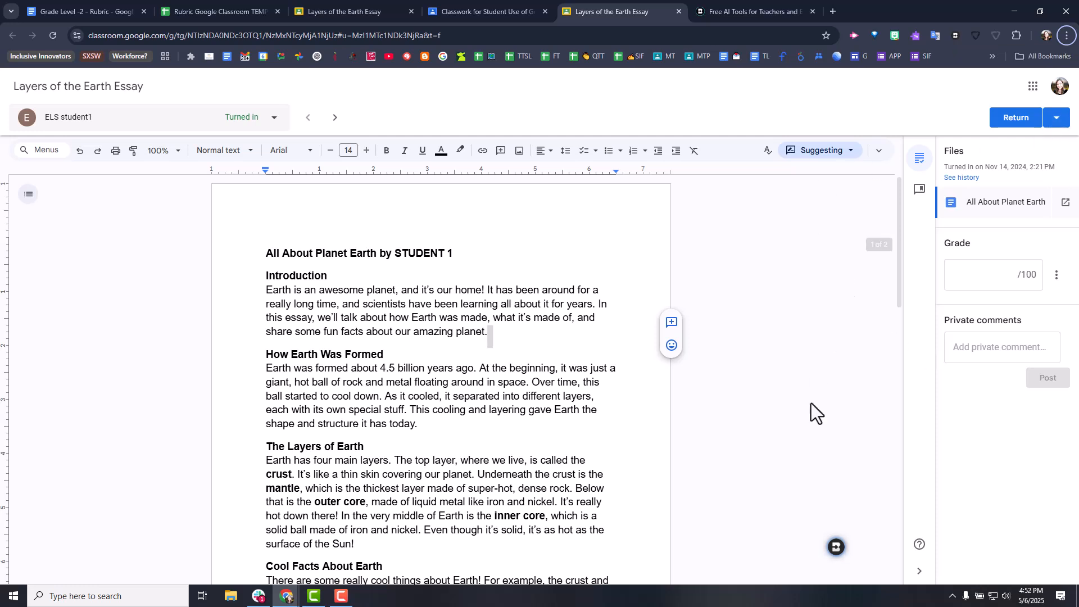
- Look over Brisk's feedback styles for the uncommented essay, including Rubric Criteria, and close the extension
left_click(836, 546)
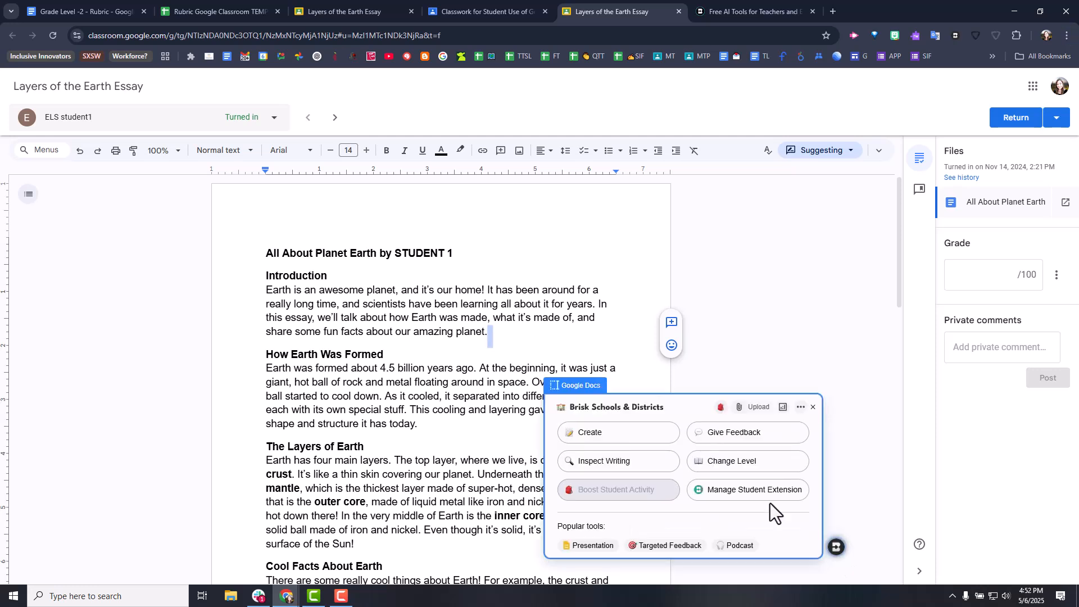
left_click(719, 429)
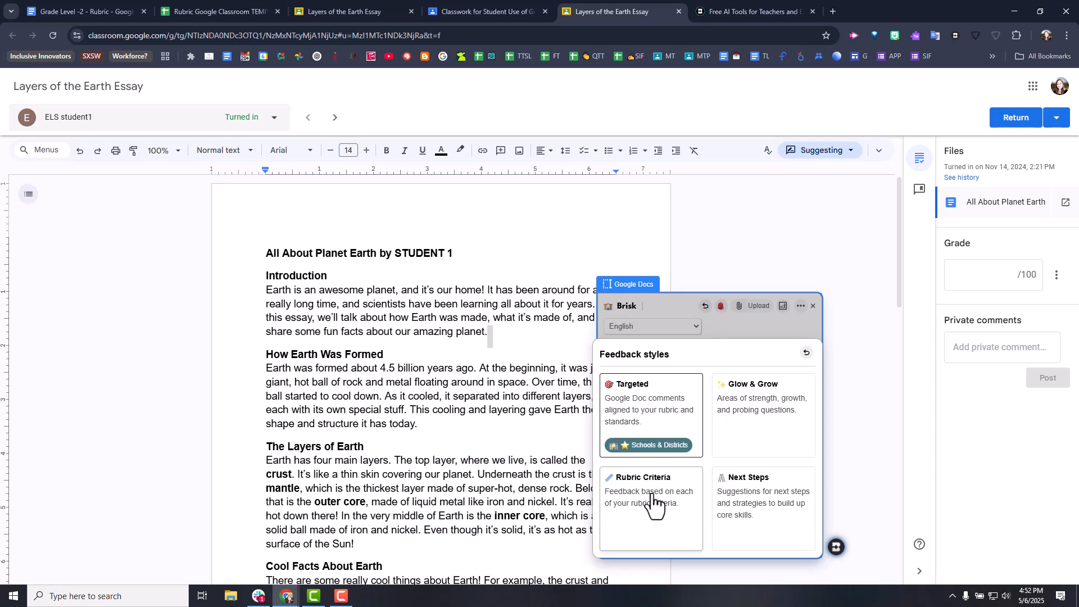
left_click(844, 221)
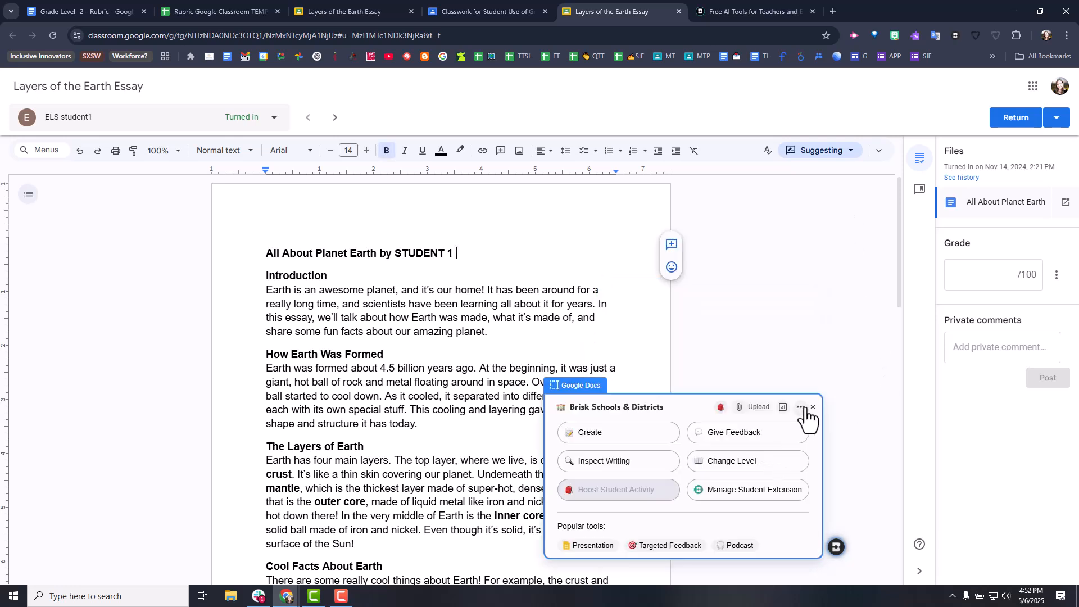
left_click(812, 407)
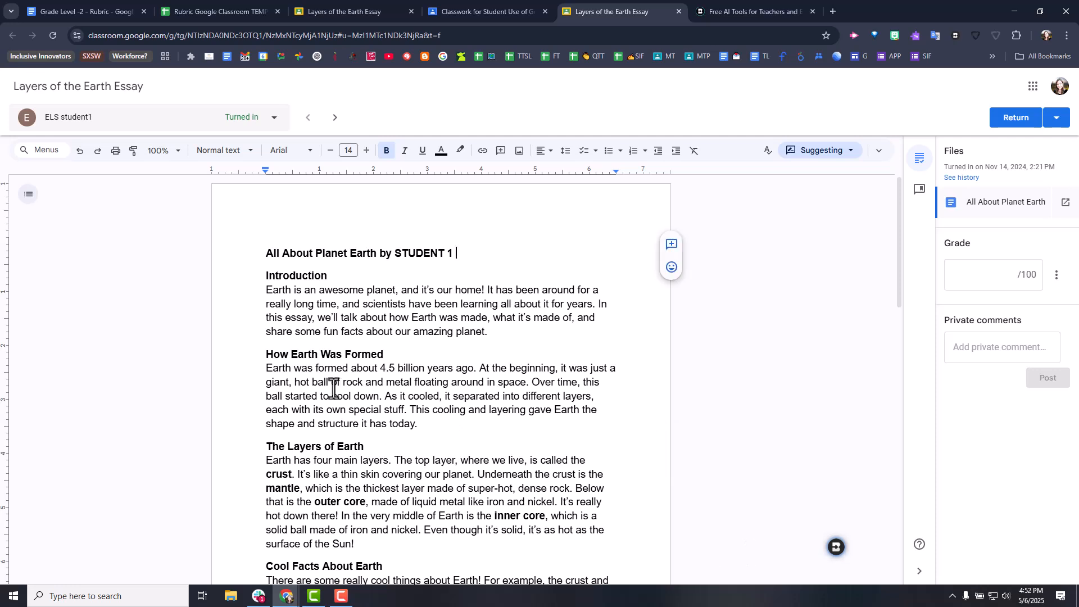
- Switch to the Rubric Google Classroom TEMPLATE spreadsheet and examine its criterion, criterion description and performance level cells
left_click(183, 7)
left_click(58, 149)
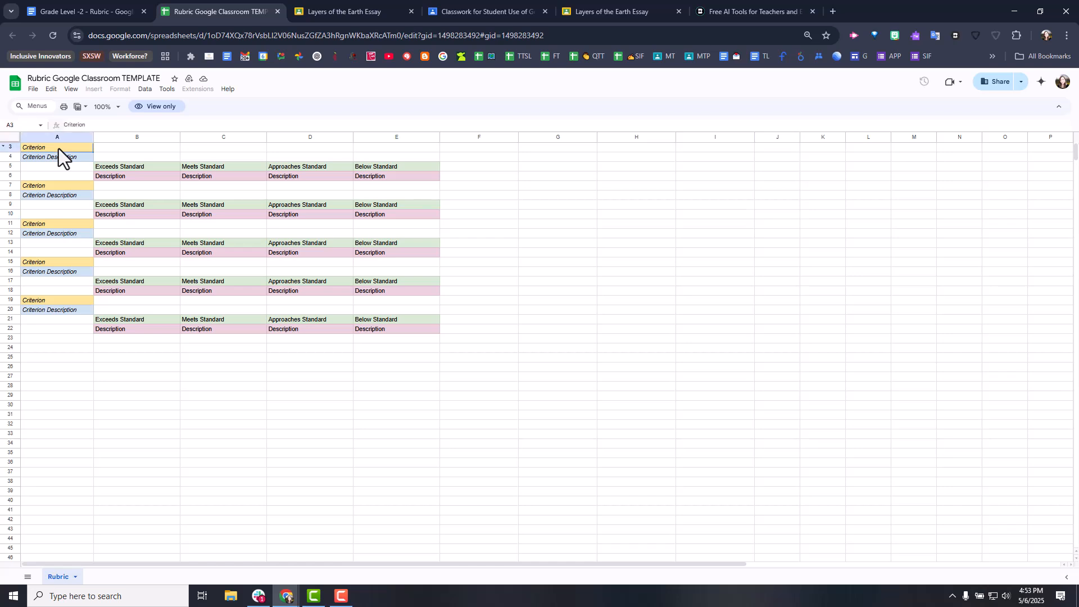
left_click(67, 159)
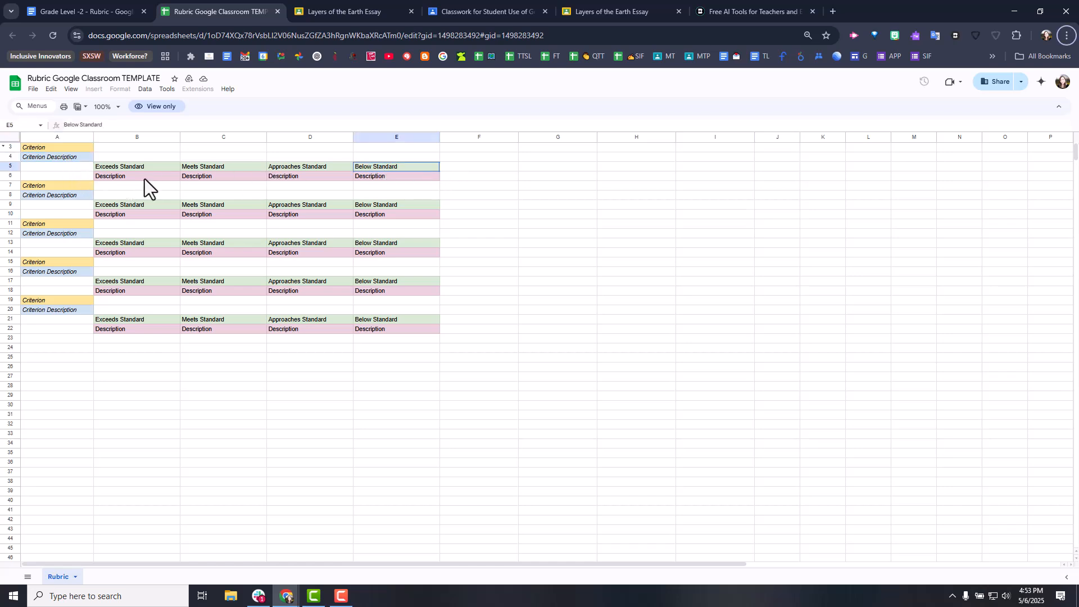
left_click(637, 291)
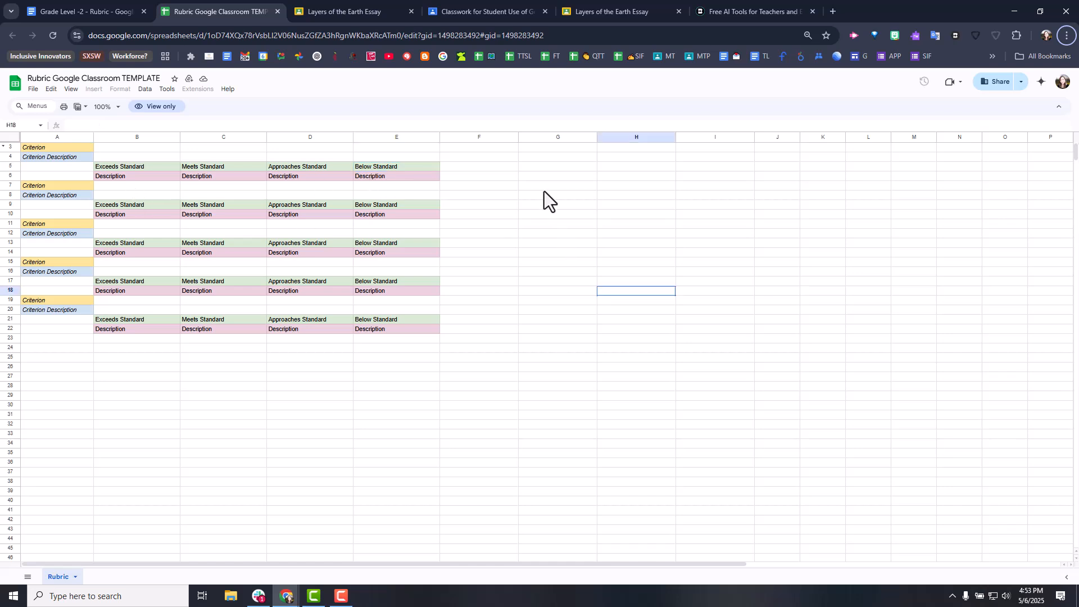
- Make a copy of the rubric template in My Drive under the name "Copy of Rubric Google Classroom TEMPLATE"
left_click(34, 89)
left_click(53, 148)
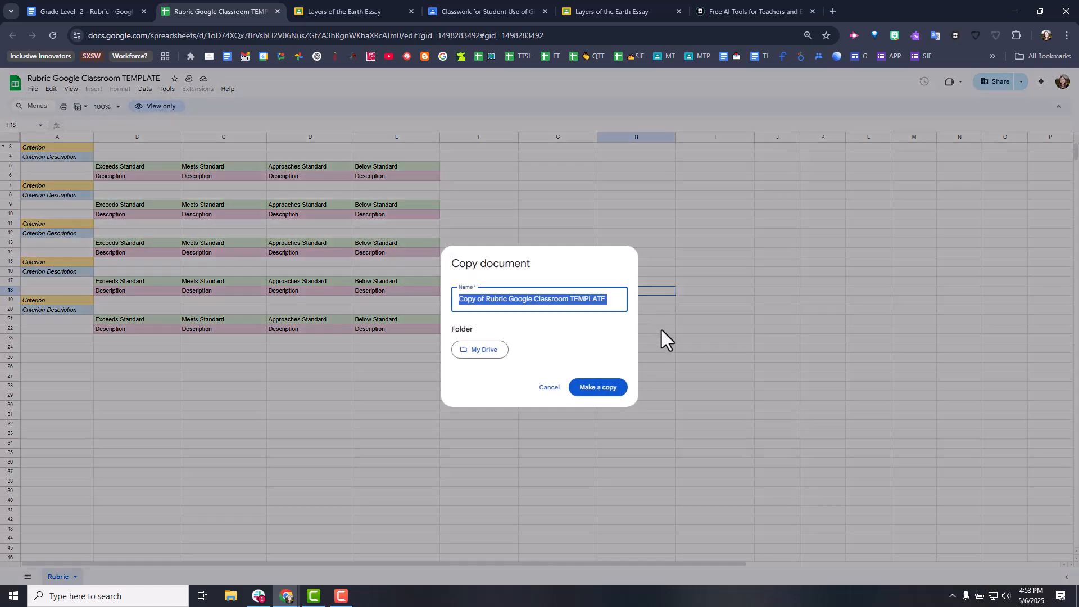
left_click(597, 388)
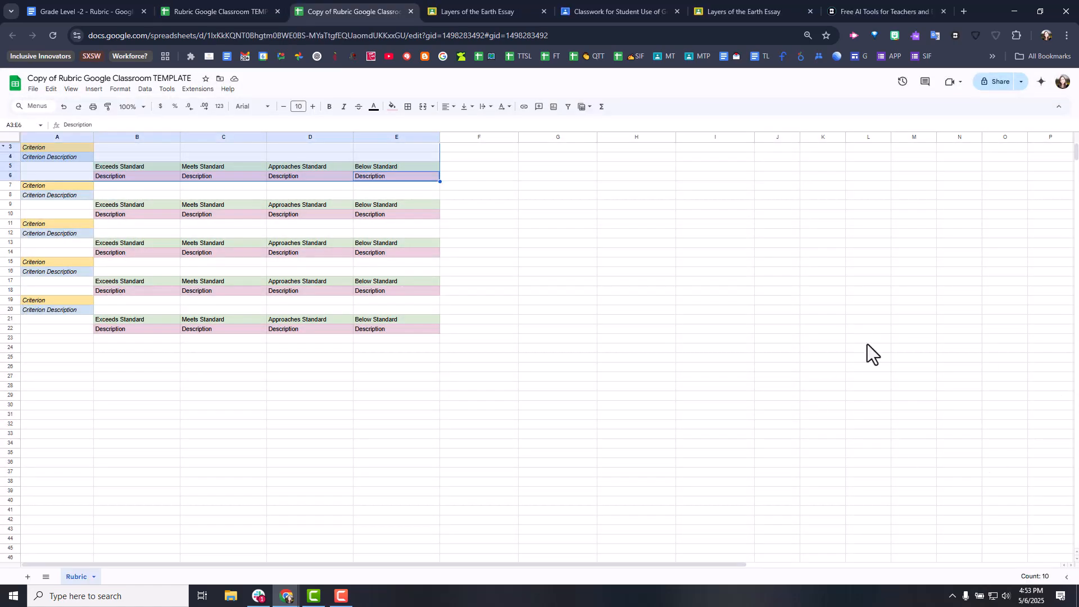
- Switch to the Grade Level -2 - Rubric document and choose the Rubric tool from Brisk's creation library
left_click(46, 9)
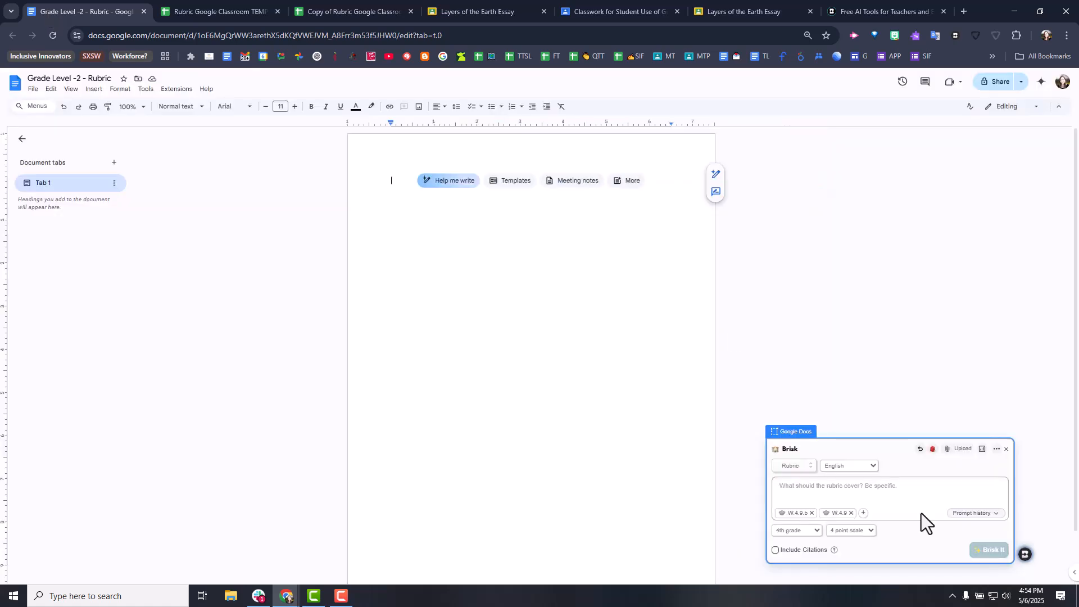
left_click(408, 176)
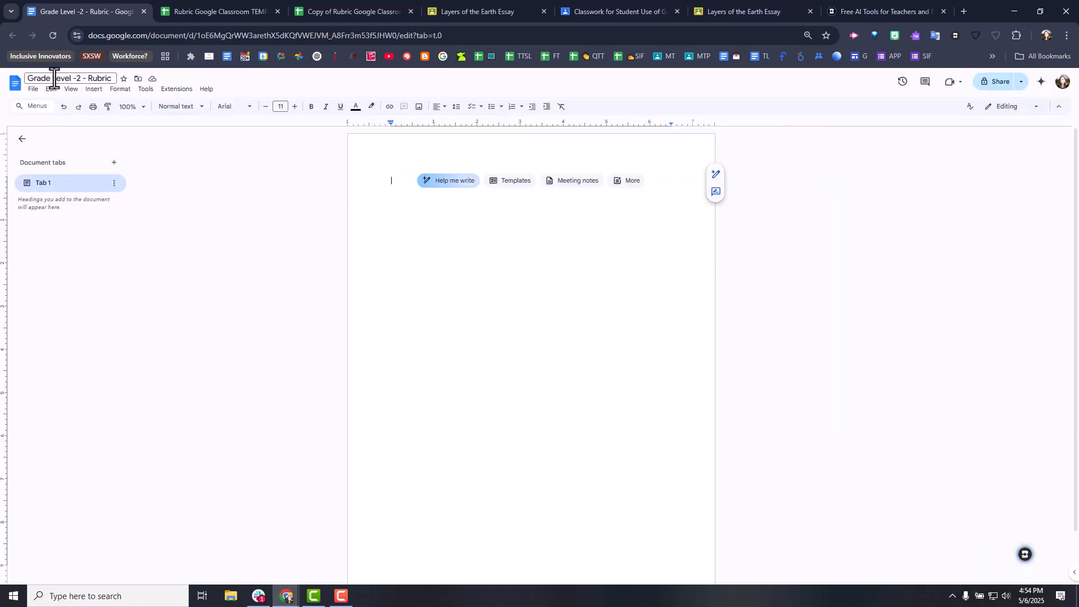
left_click(1024, 553)
left_click(860, 462)
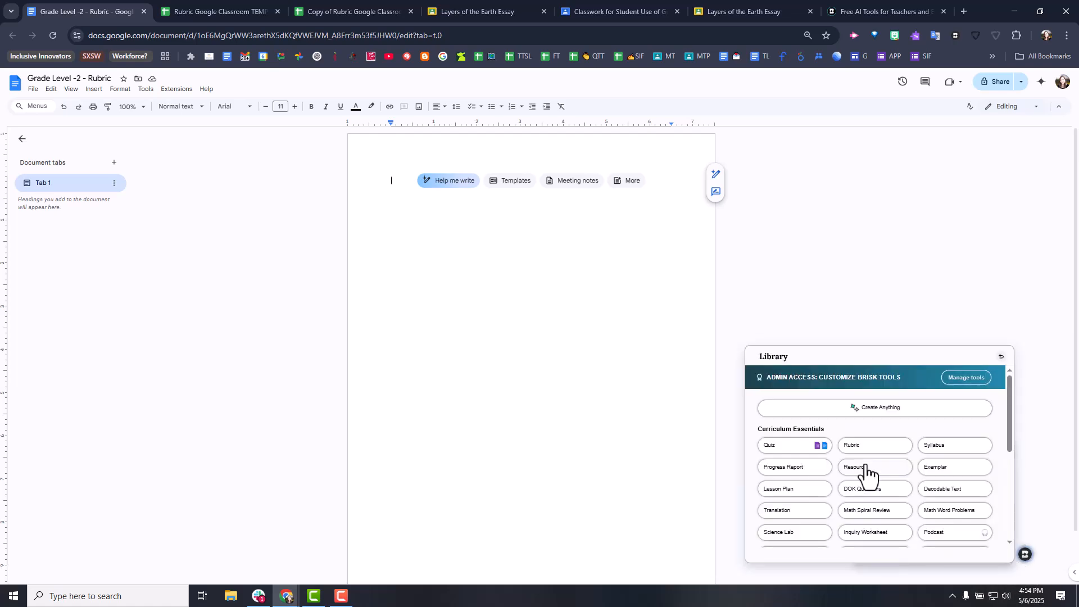
left_click(865, 448)
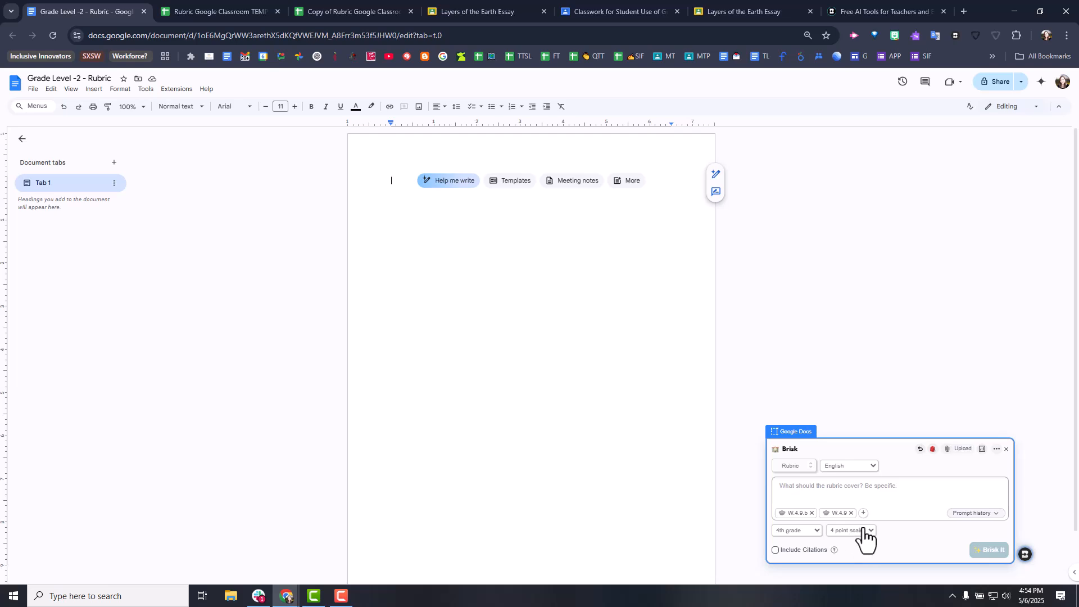
- Write a Brisk prompt for a 4 point layers of the Earth rubric with the Classroom assignment instructions, ending "I also want the scale to be based on these levels-"
left_click(618, 11)
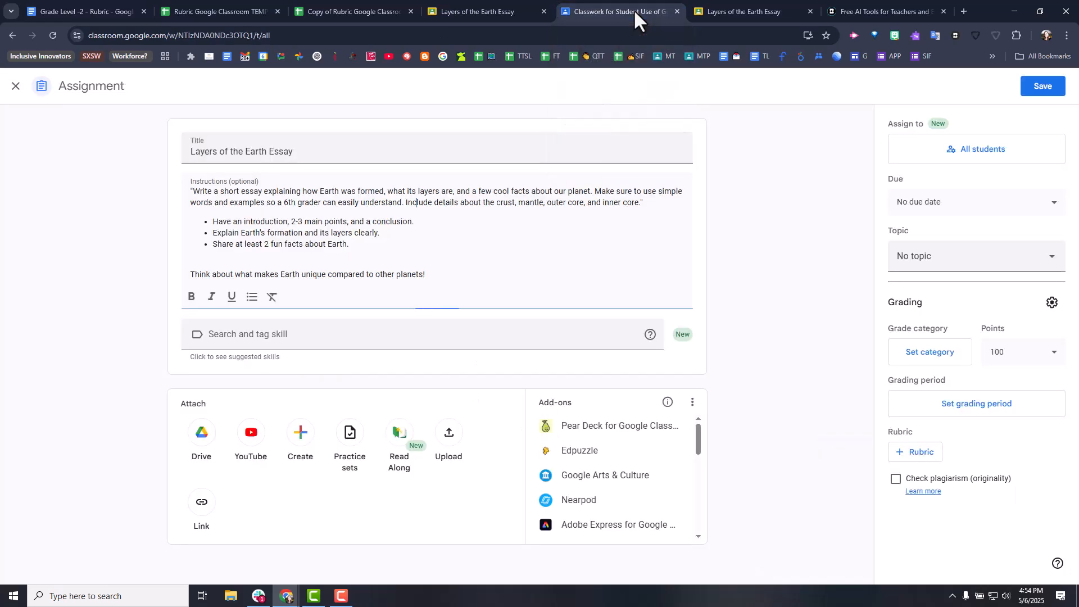
left_click_drag(190, 186, 432, 268)
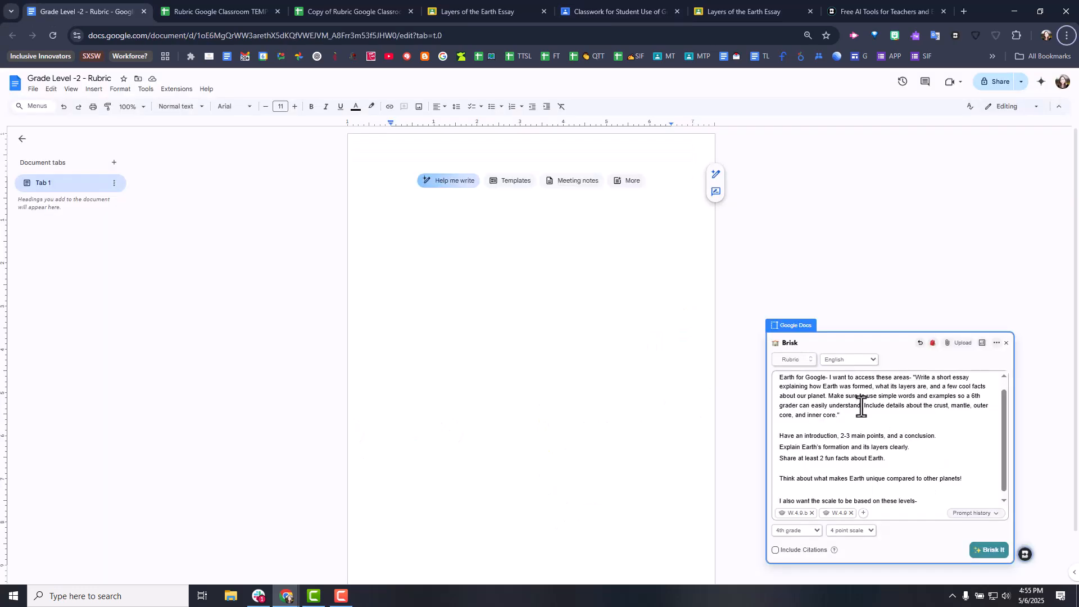
left_click(861, 398)
- Review the Brisk rubric prompt from its opening request through the quoted assignment instructions to the closing line about levels
scroll(850, 387, "up", 1)
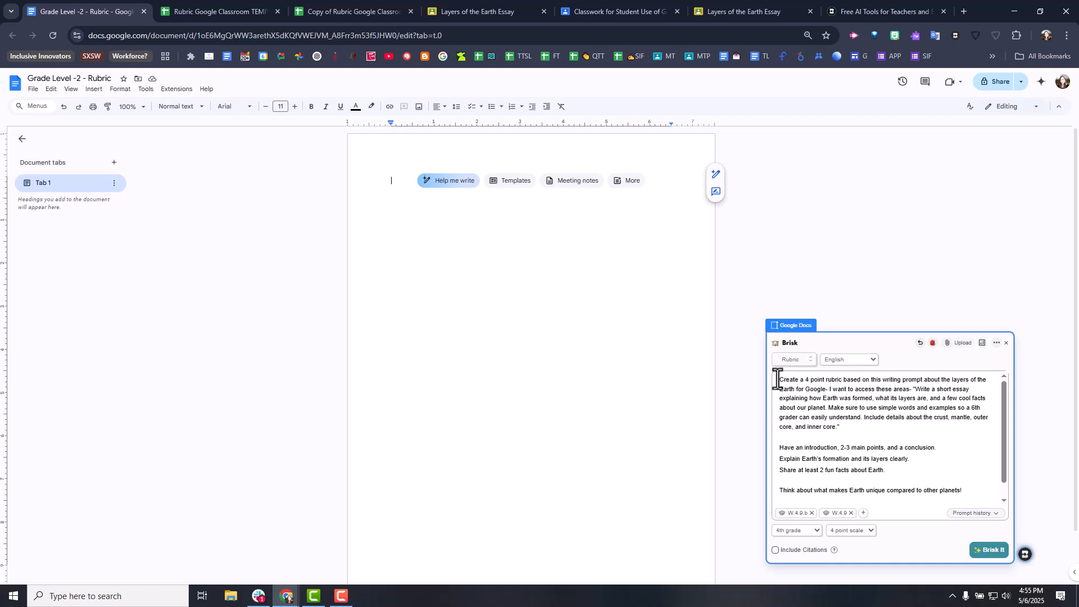
left_click_drag(779, 382, 915, 486)
left_click(919, 423)
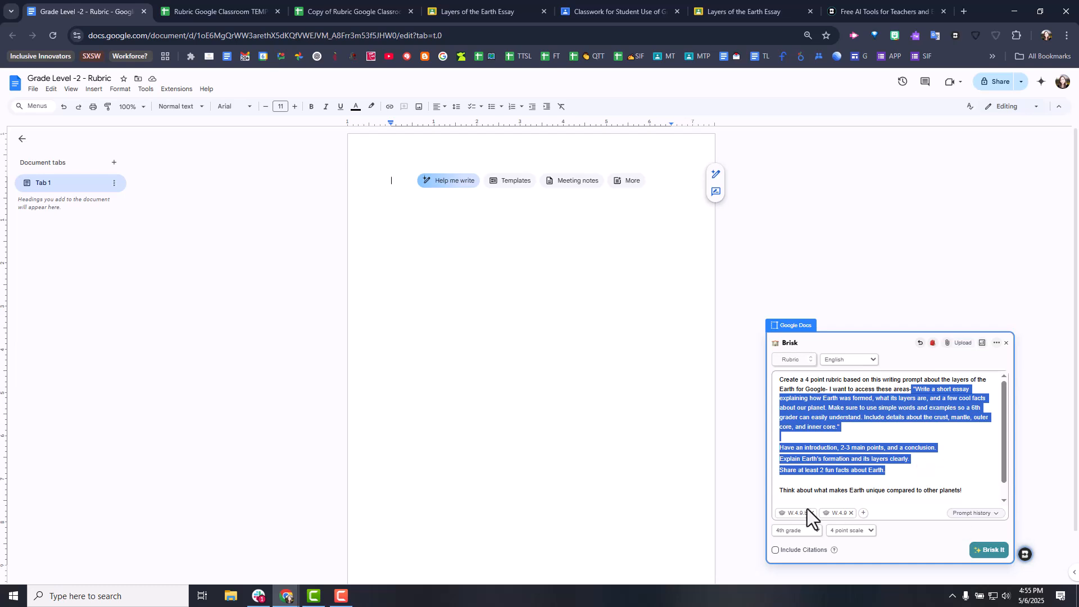
left_click(870, 488)
scroll(895, 464, "down", 1)
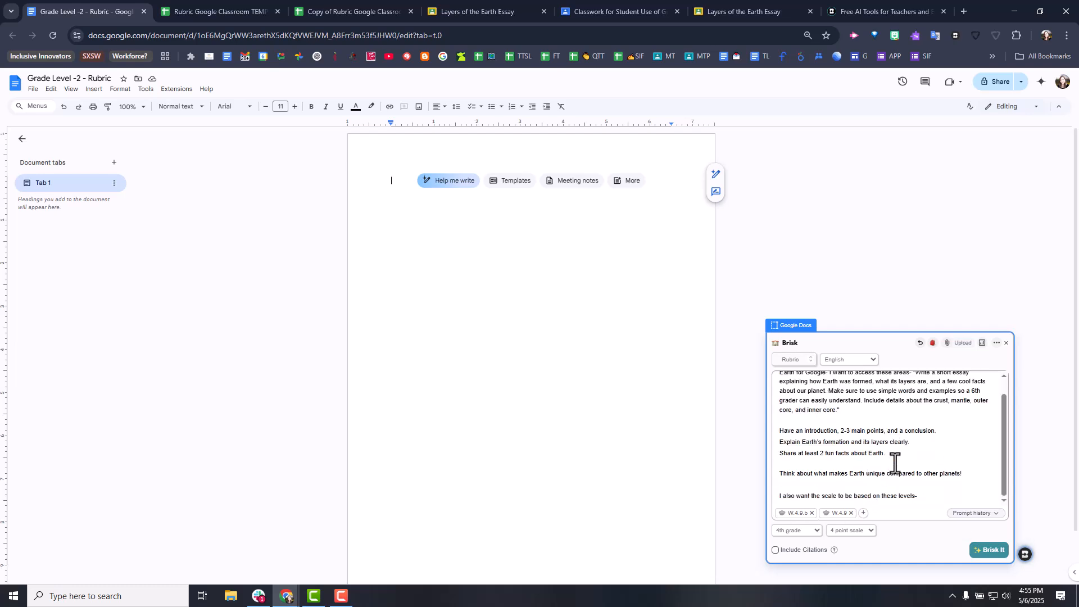
- Copy the level headings Exceeds Standard, Meets Standard, Approaches Standard and Below Standard from the template's first criterion (B5:E5)
left_click(783, 495)
left_click(183, 8)
left_click_drag(134, 166, 413, 166)
key("ctrl+c")
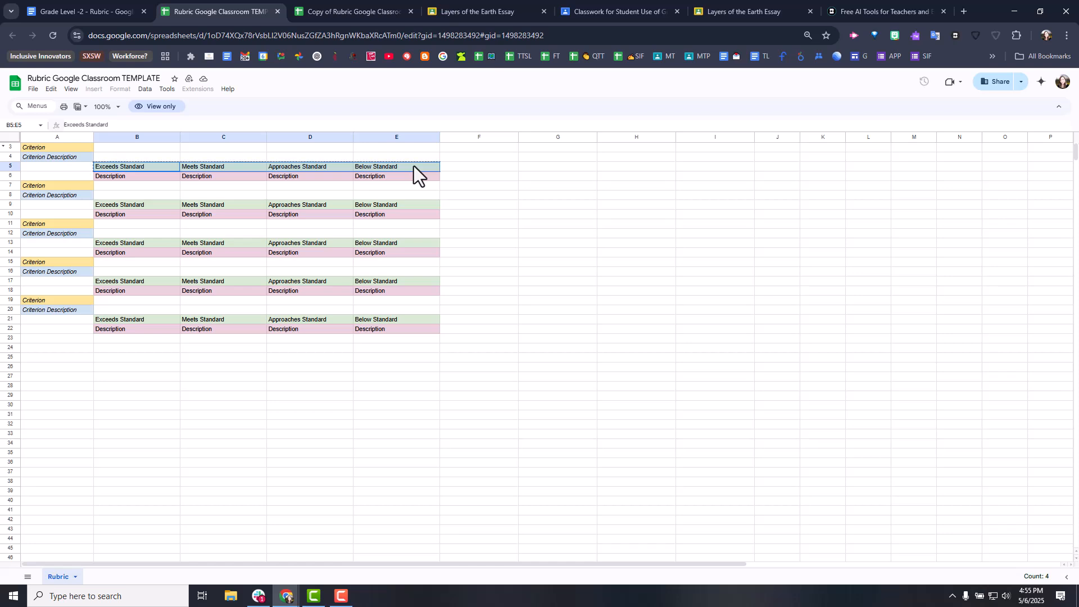
- Add the levels Exceeds Standard, Meets Standard, Approaches Standard and Below Standard to the Brisk prompt, and check the template's Criterion and Criterion Description cells
left_click(99, 10)
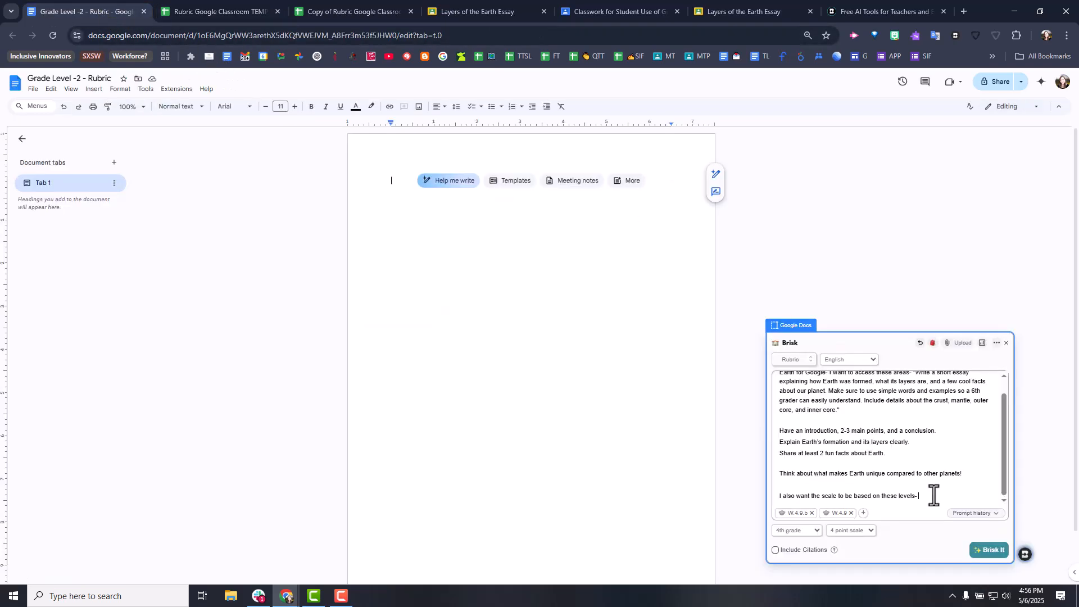
key("ctrl+v")
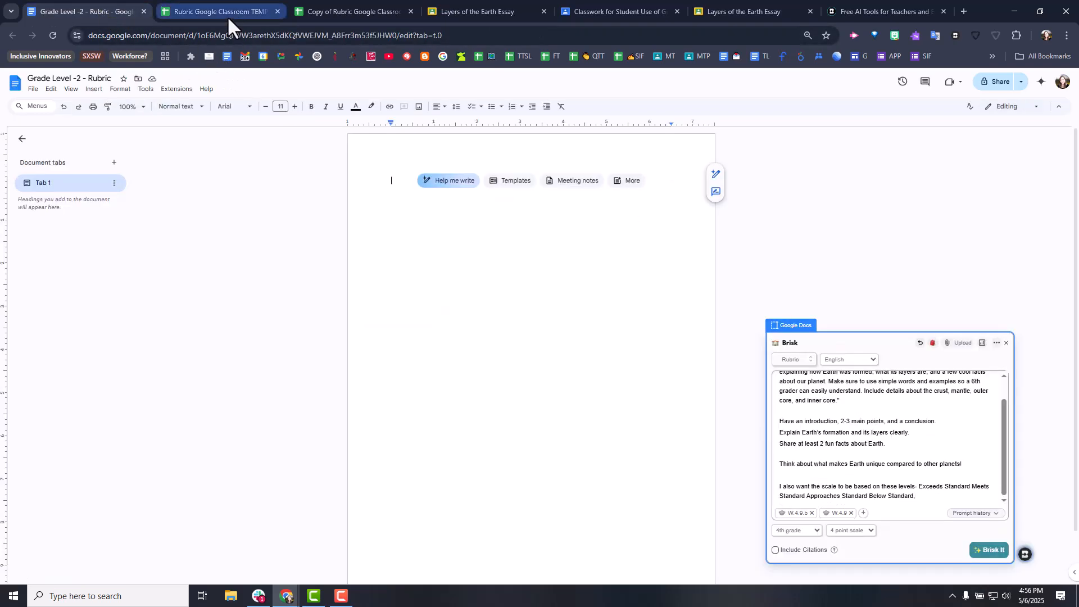
left_click(228, 10)
left_click_drag(82, 147, 83, 157)
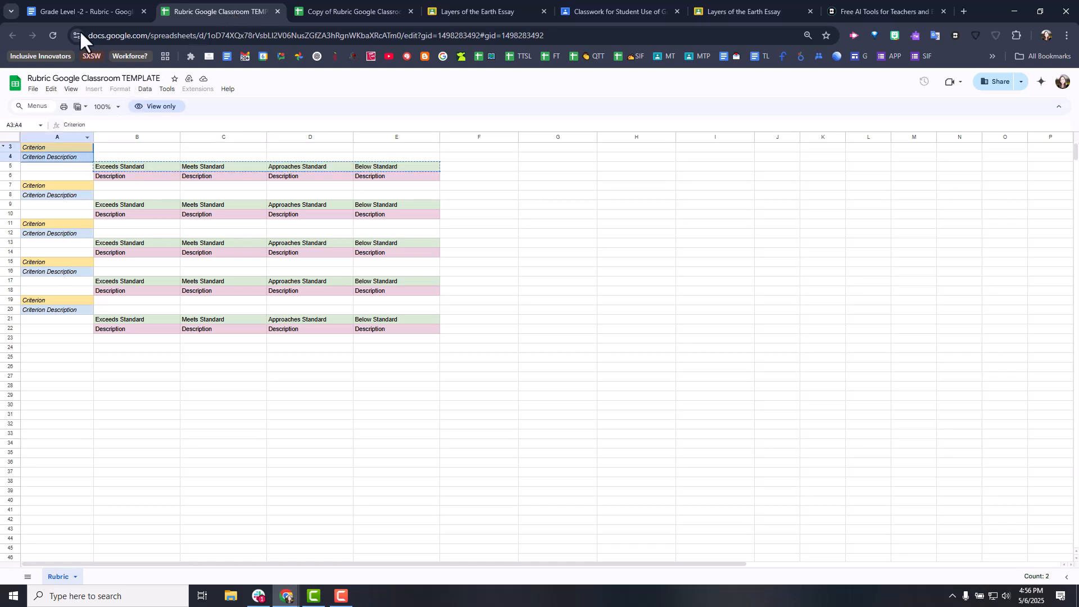
- Finish the Brisk prompt in the rubric document and generate the 4th grade rubric on a 4 point scale
left_click(113, 7)
left_click_drag(924, 487, 771, 345)
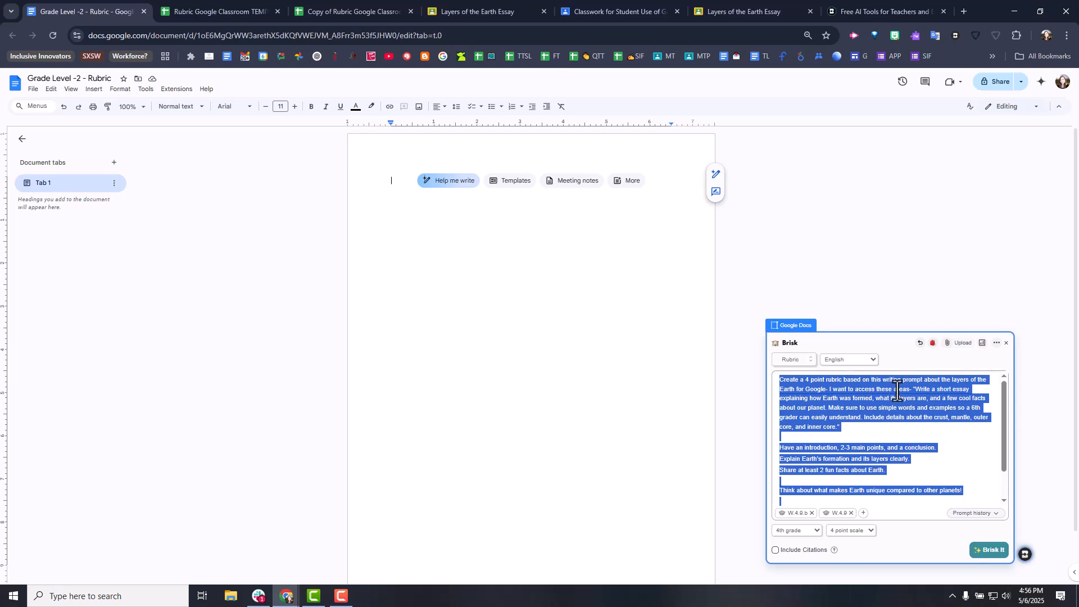
left_click(987, 551)
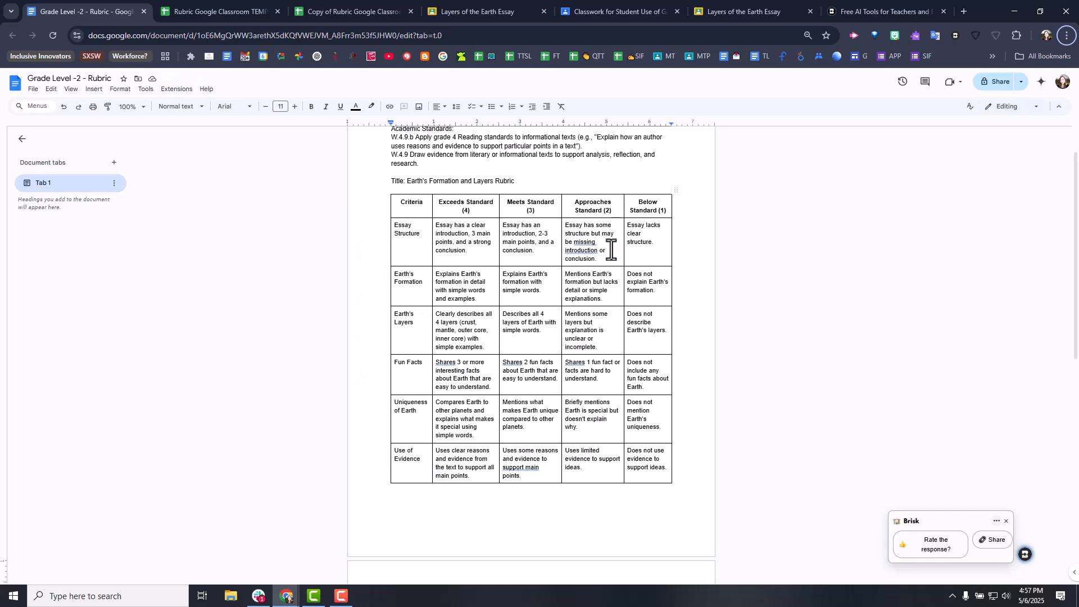
- Review the generated Earth's Formation and Layers Rubric, examining its criteria, level descriptions and the Criterion Descriptions list
scroll(564, 494, "down", 1)
scroll(572, 494, "down", 3)
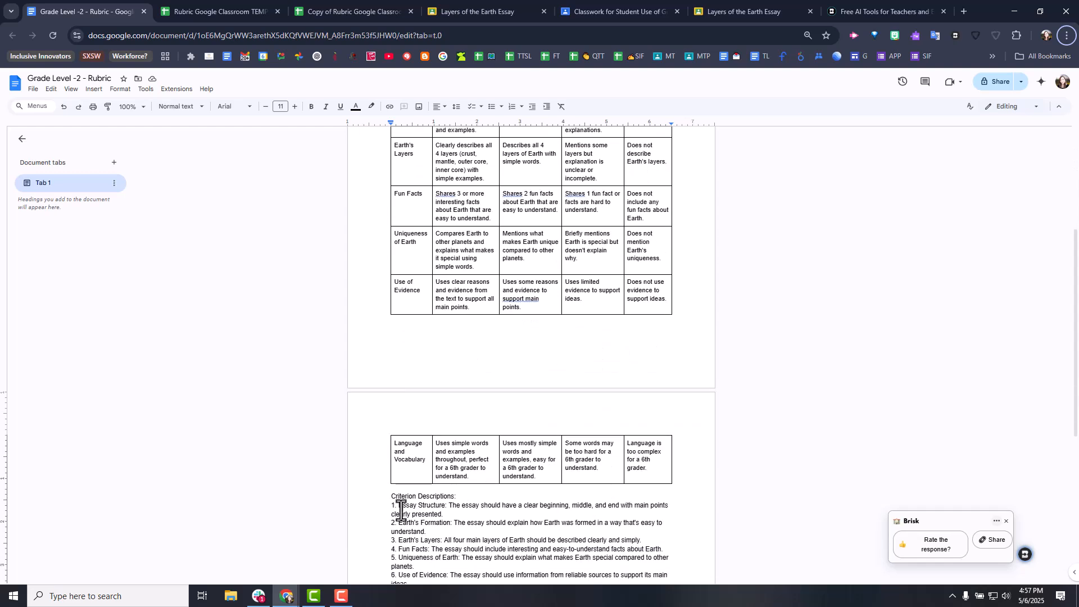
scroll(647, 449, "down", 3)
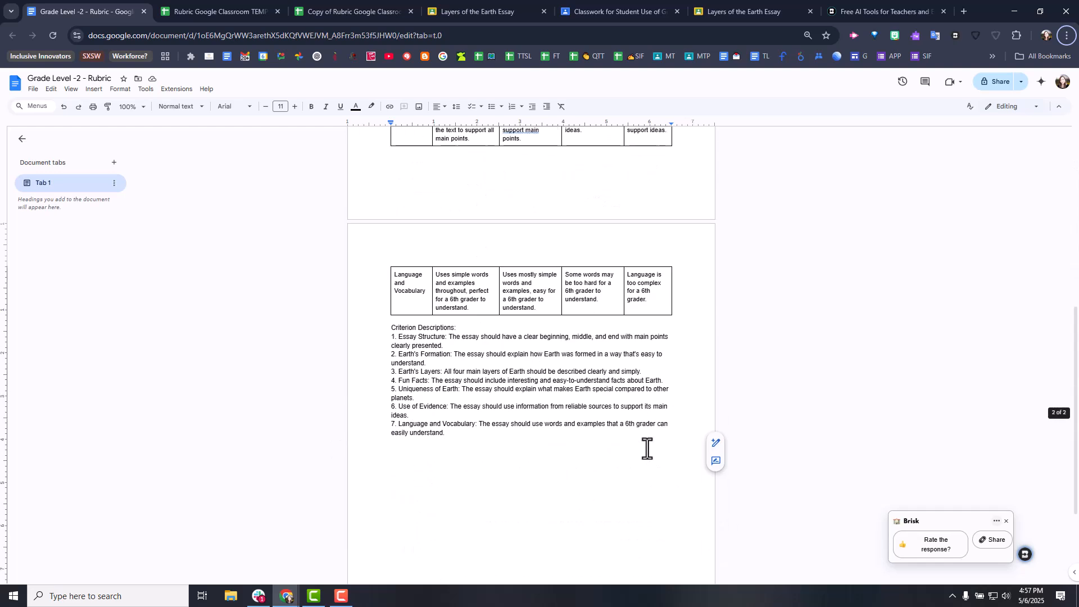
scroll(647, 449, "up", 7)
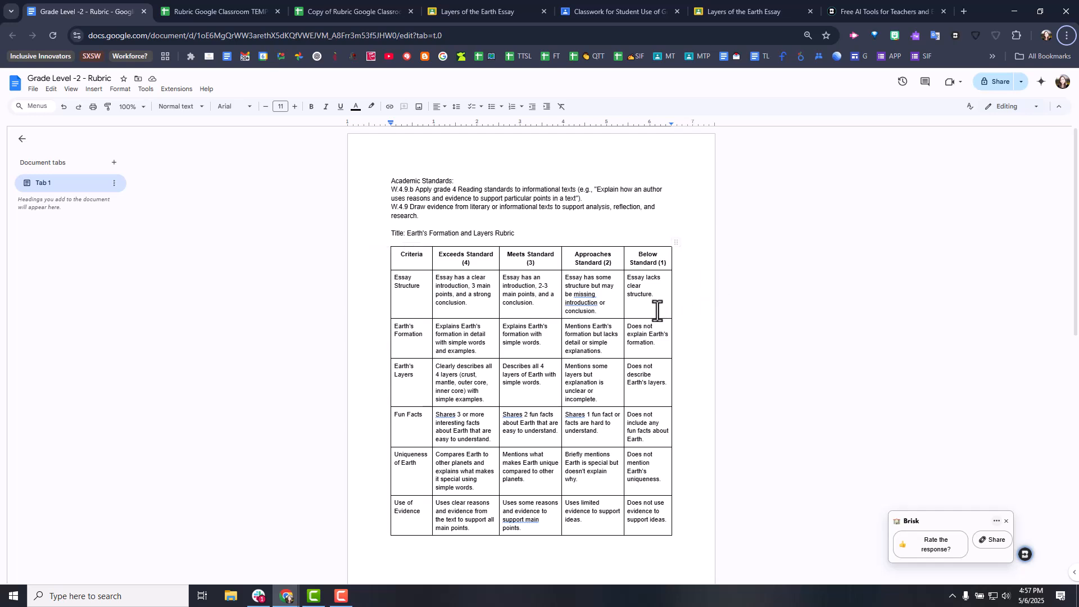
left_click(389, 279)
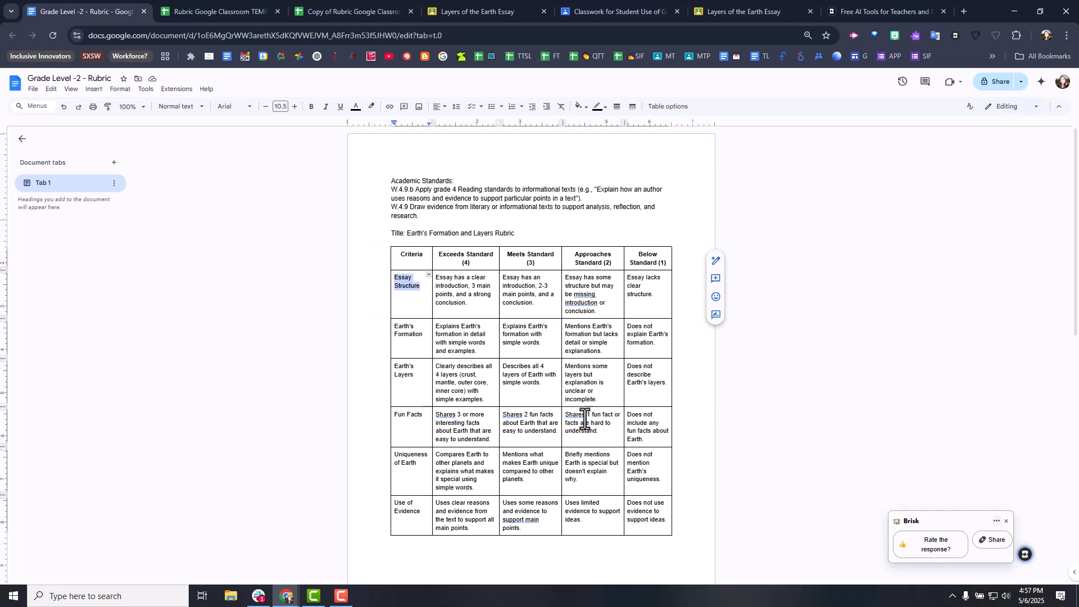
scroll(505, 337, "down", 2)
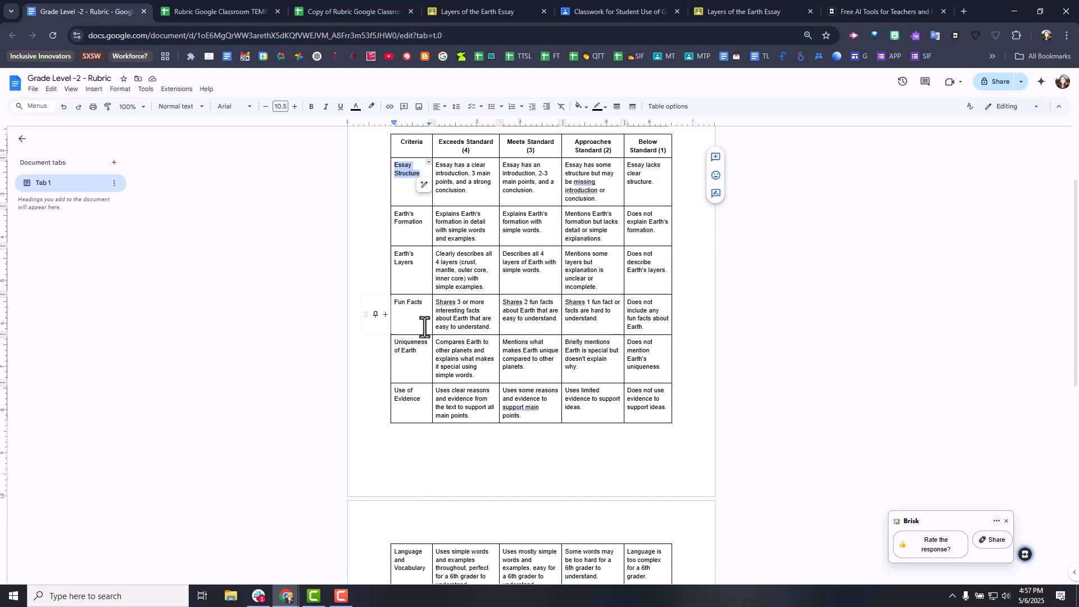
scroll(427, 357, "down", 1)
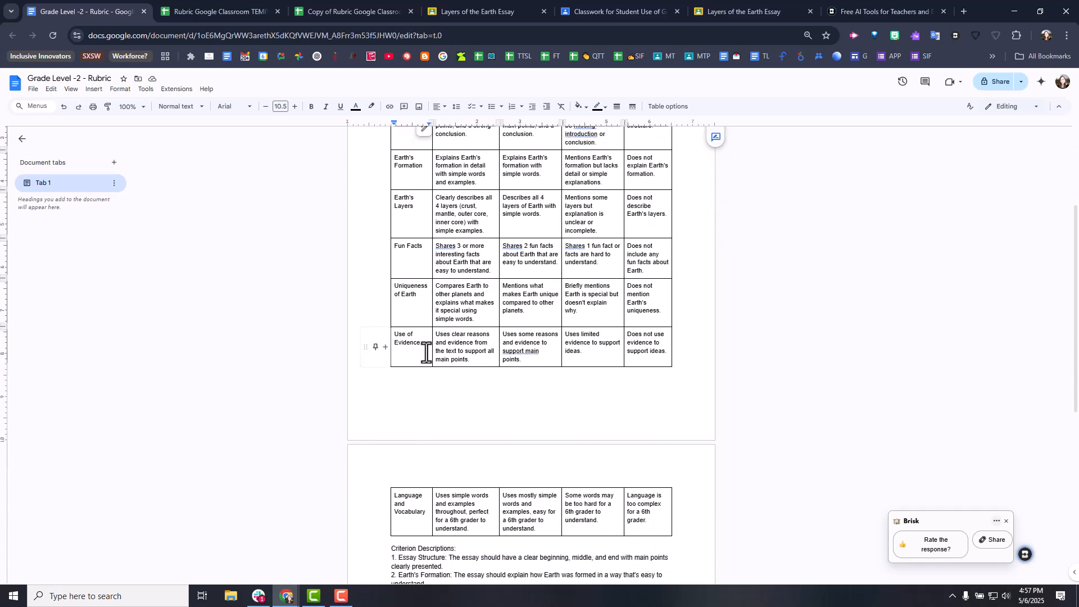
left_click(393, 339)
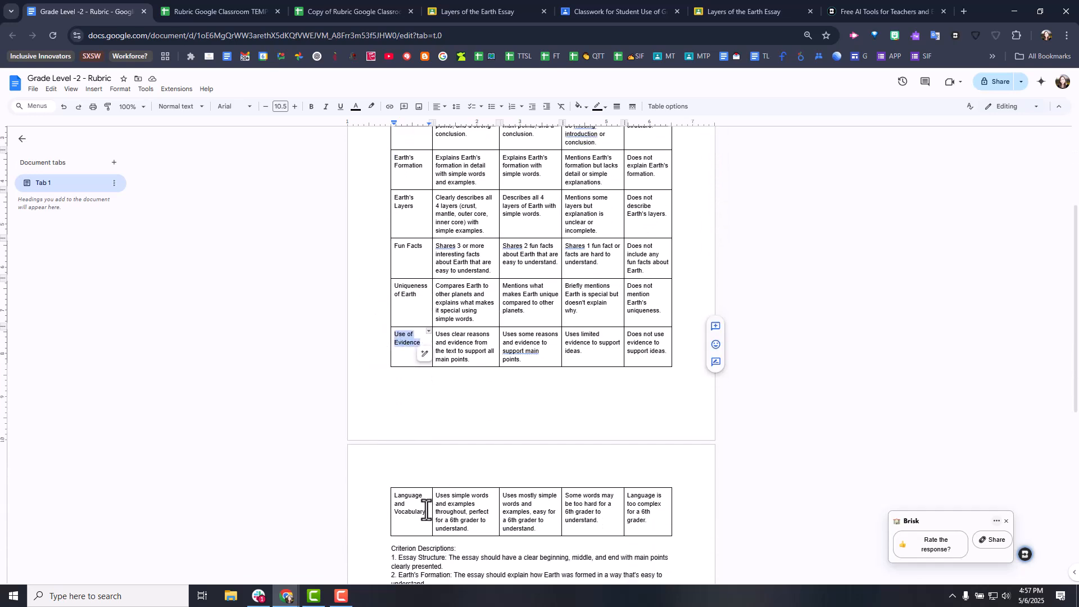
left_click_drag(424, 506, 394, 496)
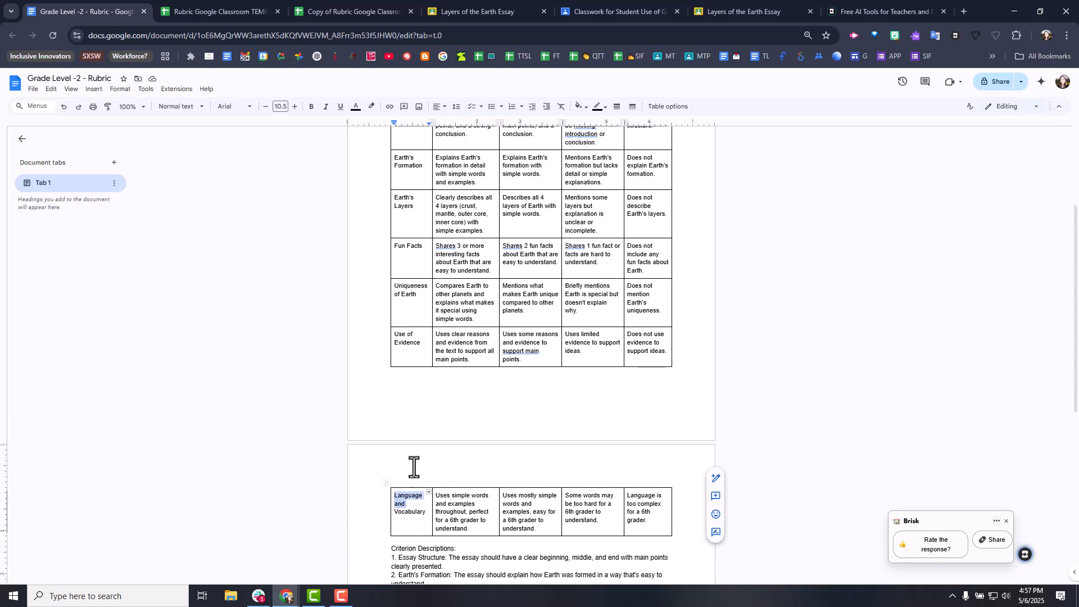
left_click(428, 253)
scroll(427, 181, "up", 1)
- Copy the Essay Structure criterion name from the rubric document into cell A3 of Copy of Rubric Google Classroom TEMPLATE
left_click_drag(420, 179, 392, 162)
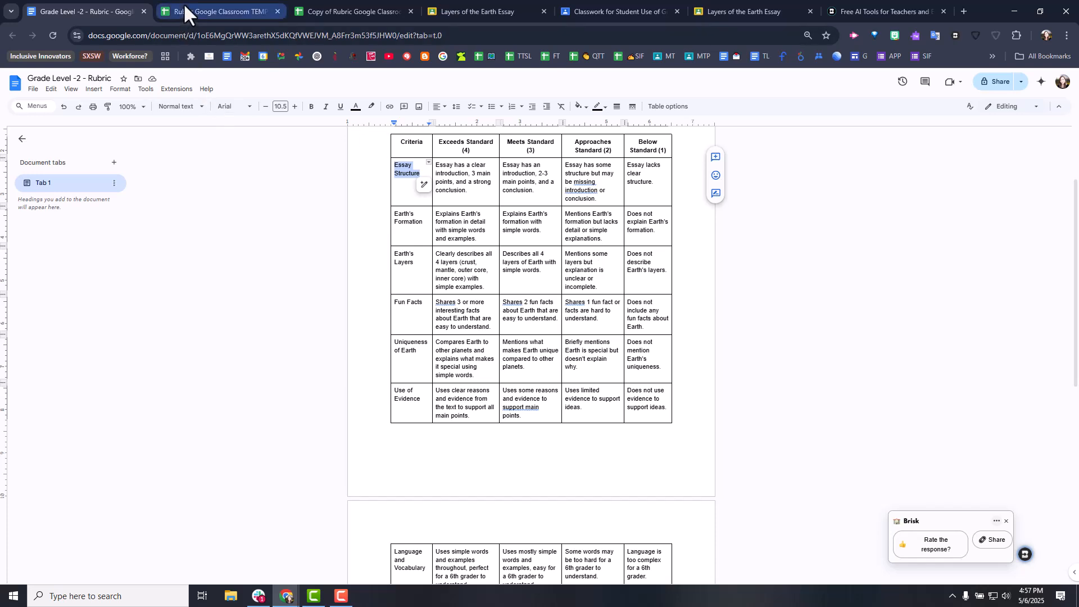
left_click_drag(272, 5, 217, 1)
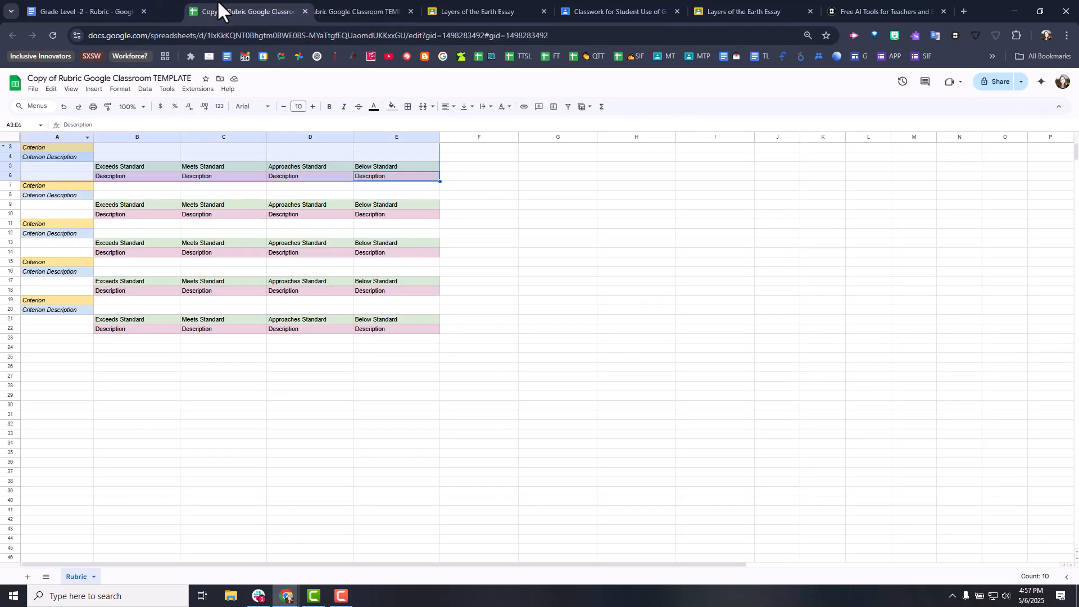
left_click(56, 149)
key("ctrl+i")
left_click(71, 157)
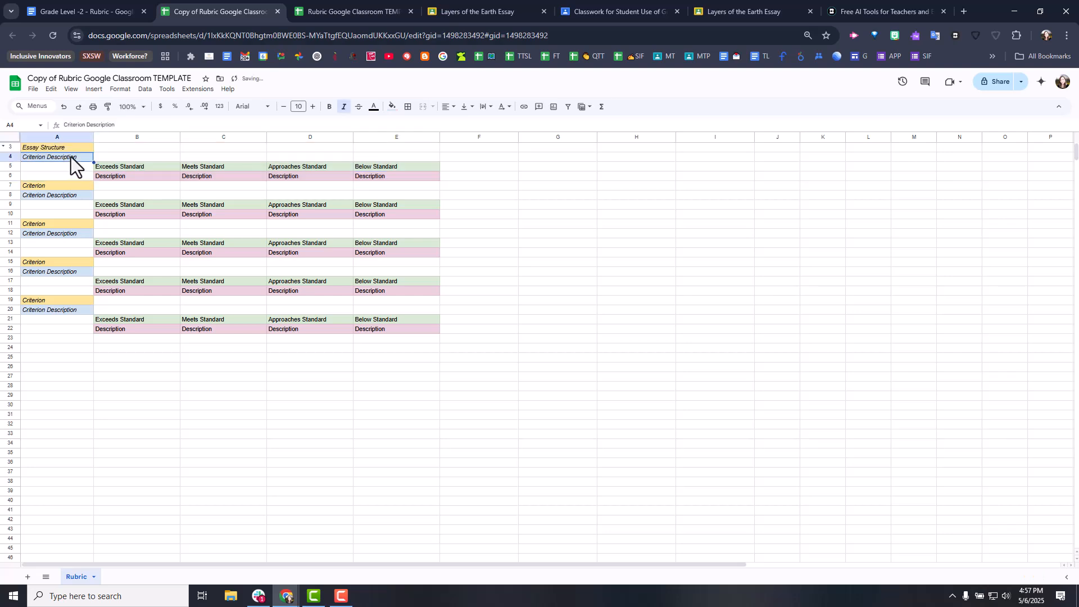
- Replace the first Criterion Description in cell A4 with the document's Essay Structure description about a clear beginning, middle, and end
key("ctrl+1")
scroll(506, 397, "down", 2)
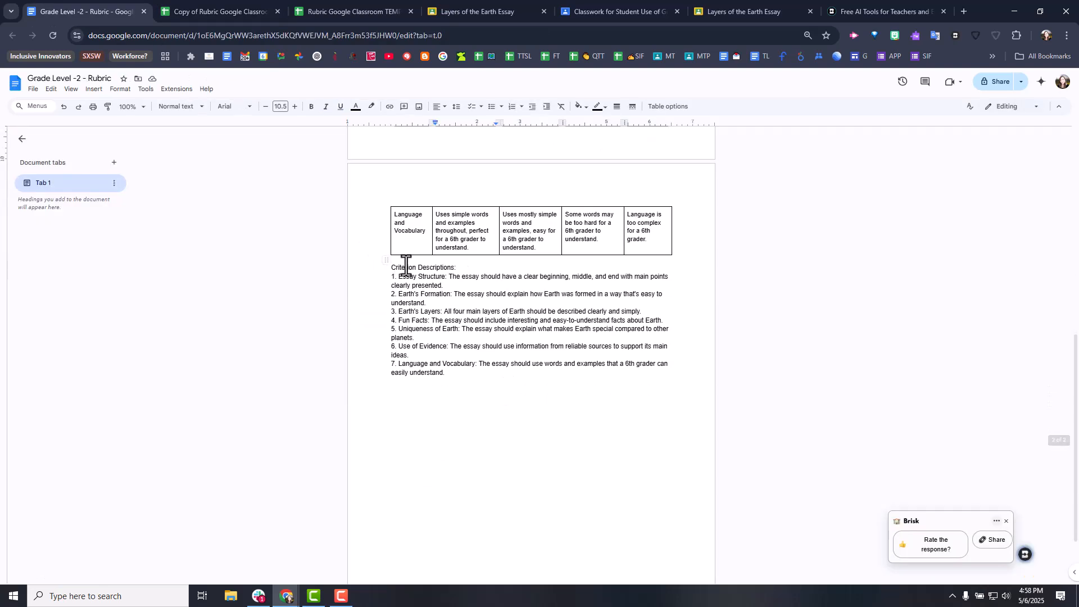
left_click_drag(443, 285, 449, 277)
key("ctrl+c")
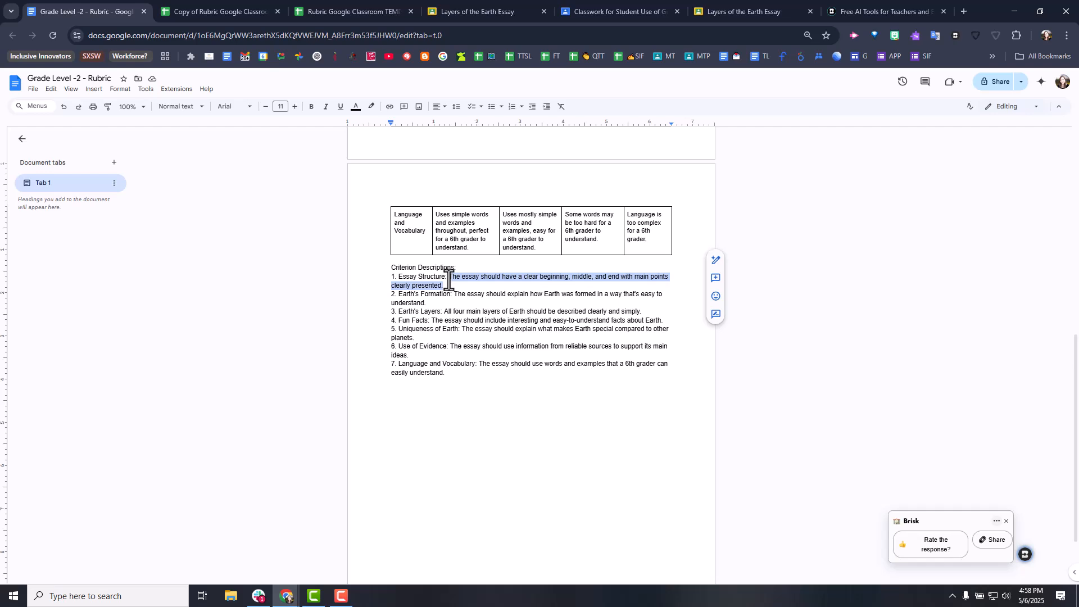
left_click(236, 11)
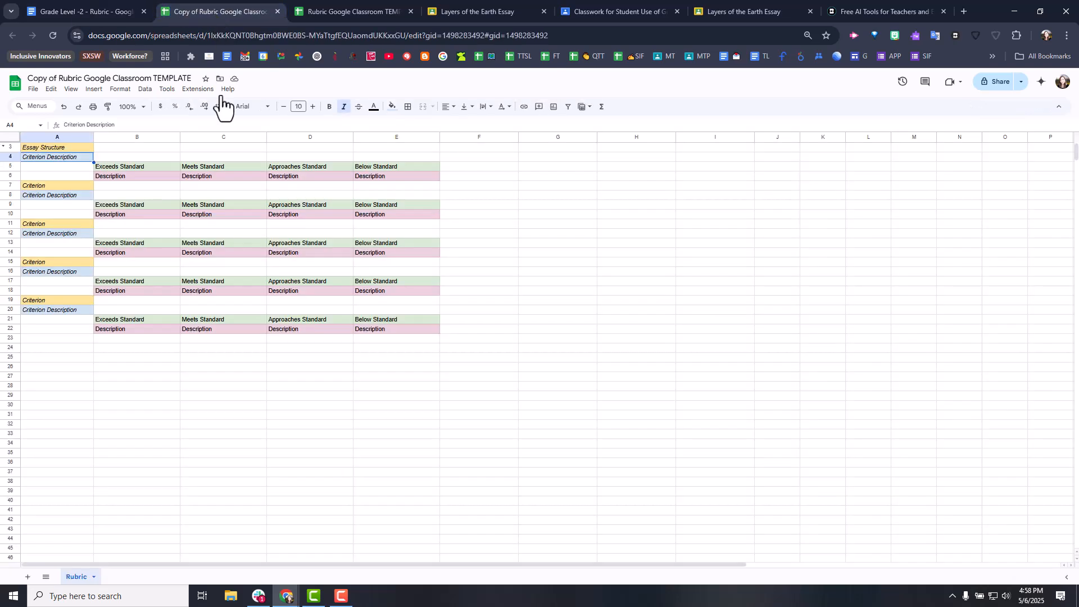
double_click(76, 160)
left_click_drag(75, 159, 22, 161)
key("ctrl+v")
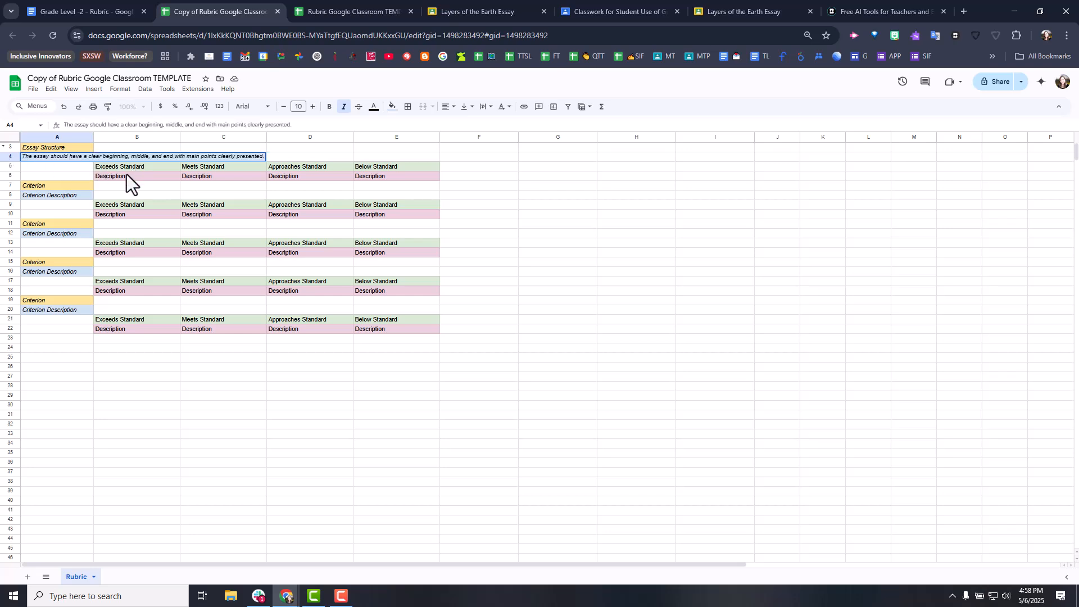
left_click(130, 185)
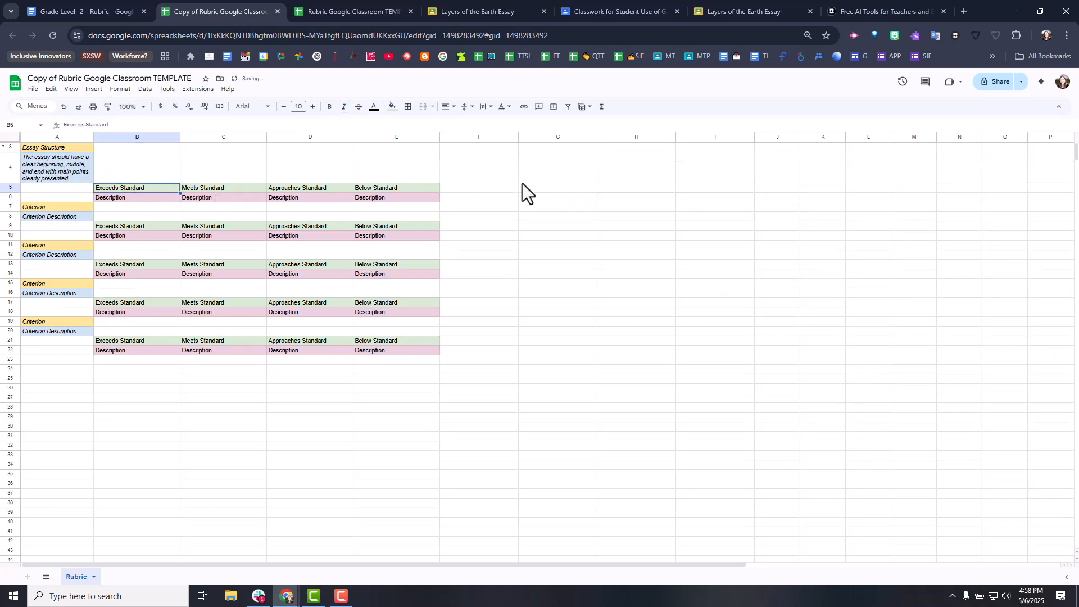
- Copy the four Essay Structure level descriptions from the rubric document into cells B6:E6 of the template copy
left_click_drag(127, 200, 403, 200)
left_click(51, 9)
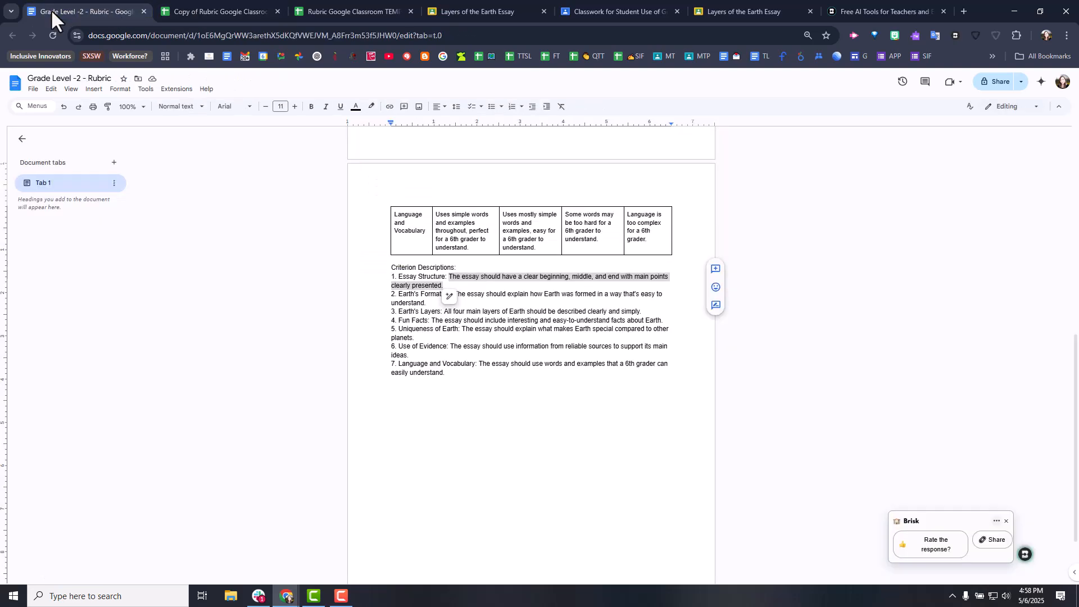
scroll(441, 230, "up", 10)
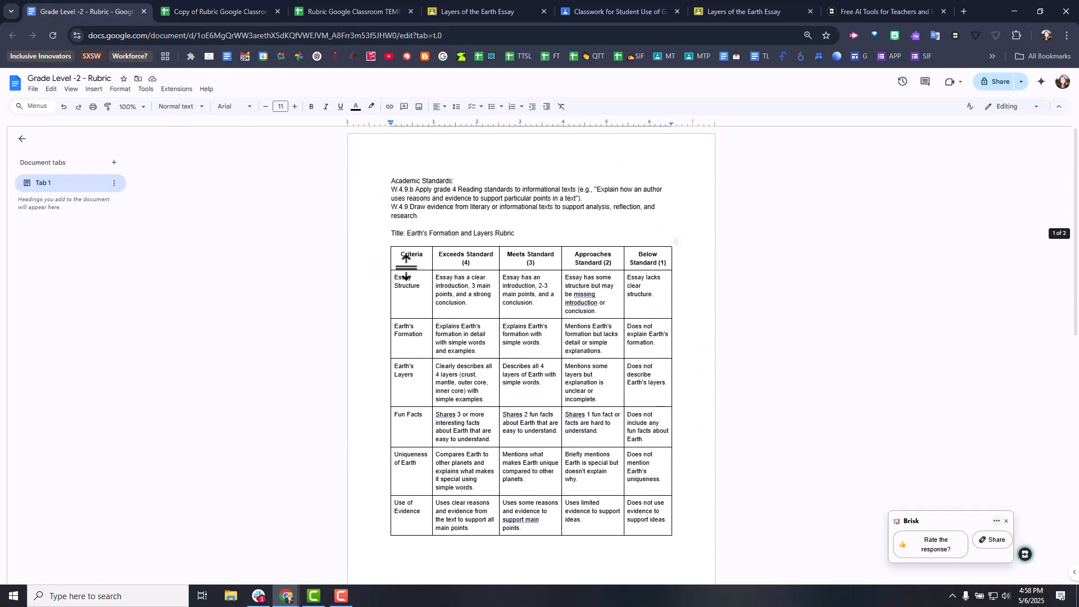
left_click_drag(482, 277, 655, 302)
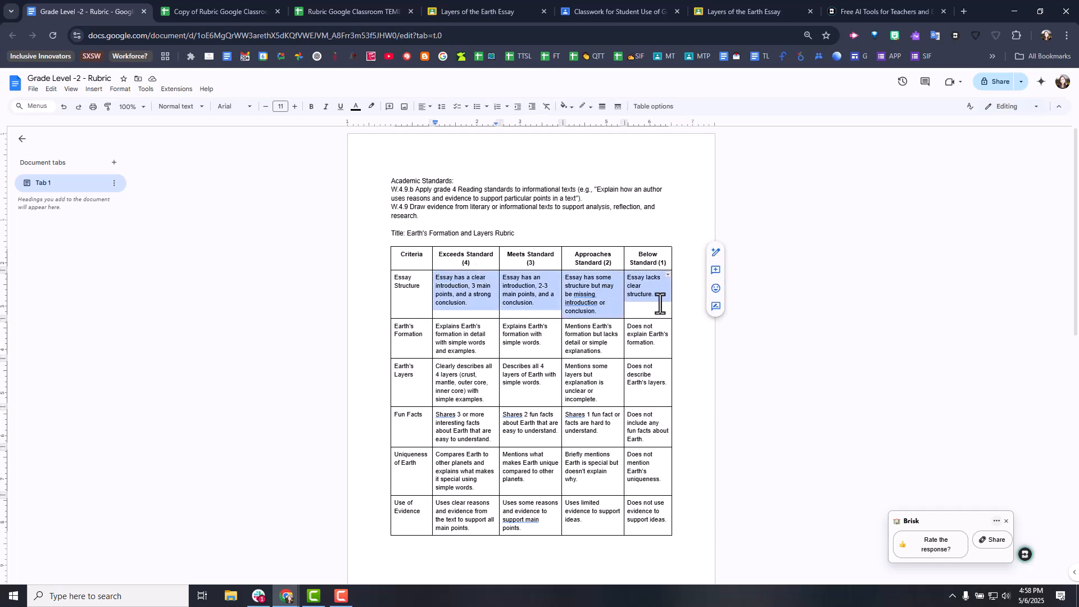
key("ctrl+c")
left_click(238, 11)
key("ctrl+v")
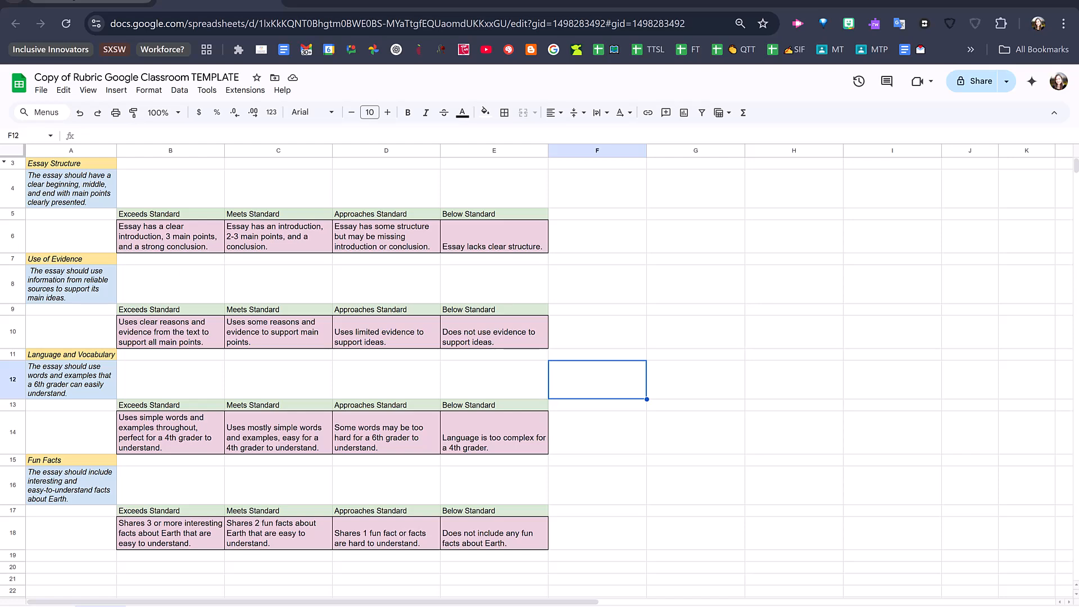
- Recheck the rubric table in the document, and download the completed spreadsheet named Earth Essay Rubric
left_click(90, 1)
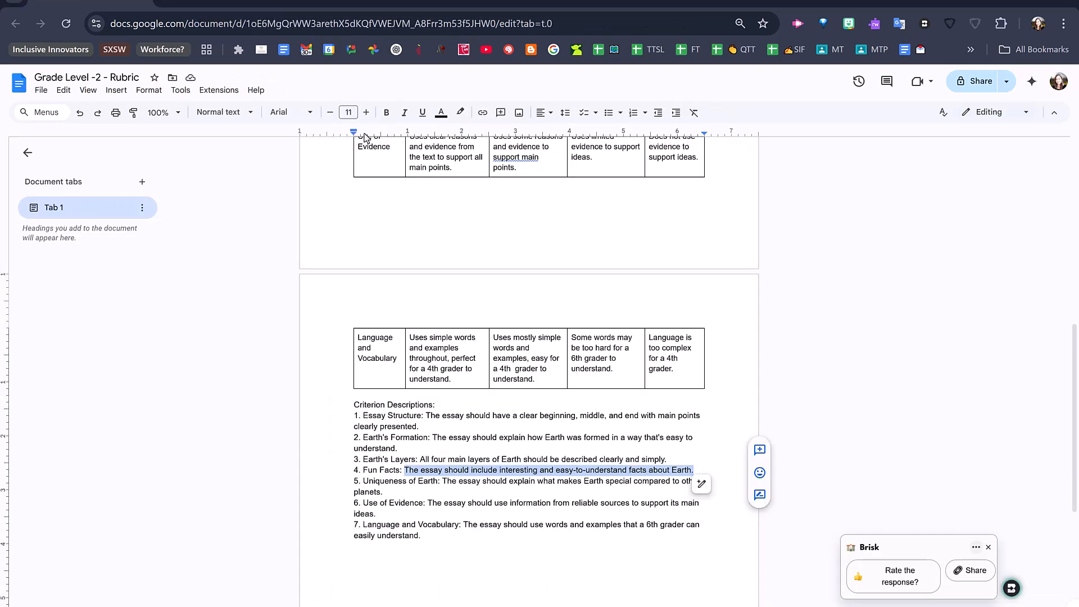
scroll(465, 261, "up", 8)
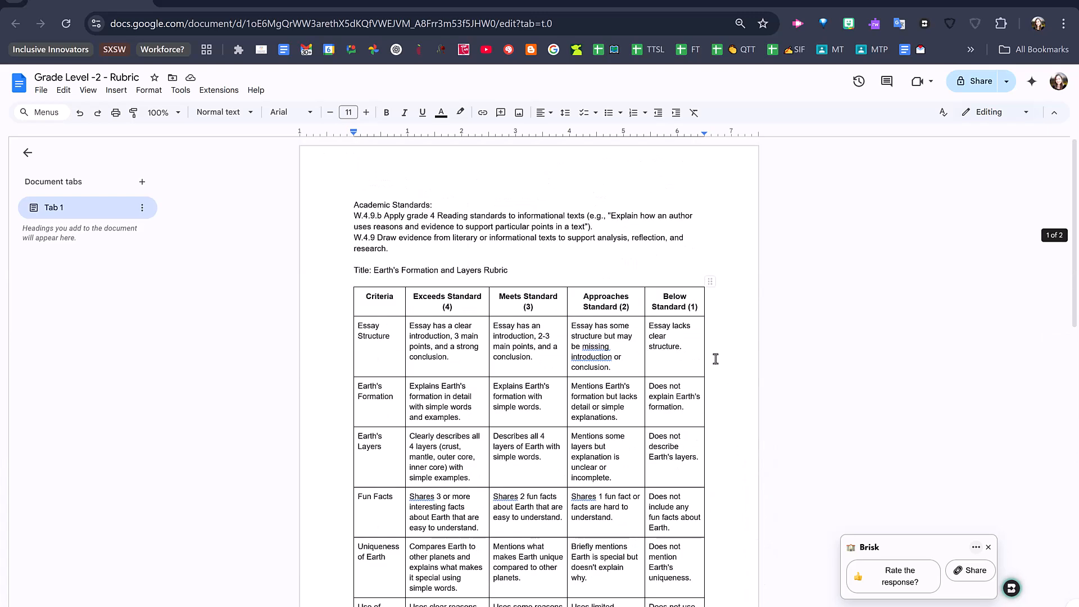
key("ctrl+Tab")
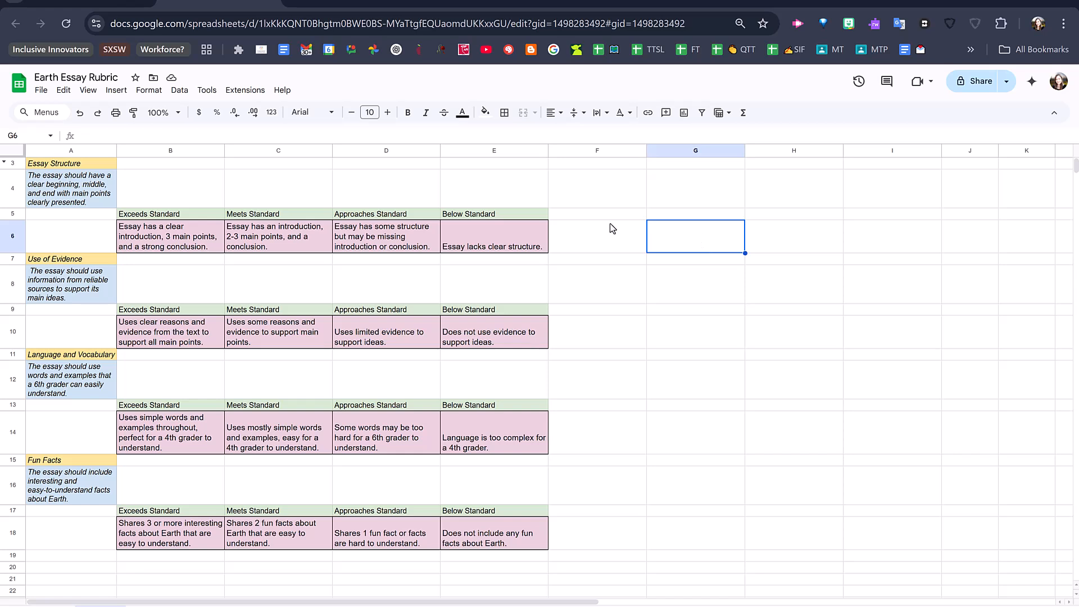
left_click(40, 91)
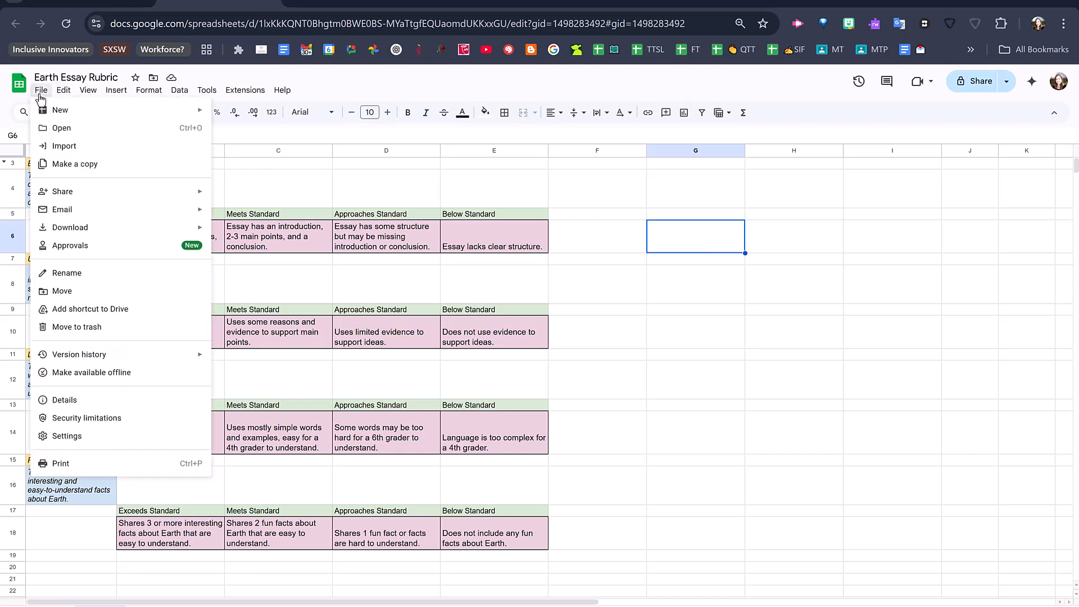
mouse_move(76, 231)
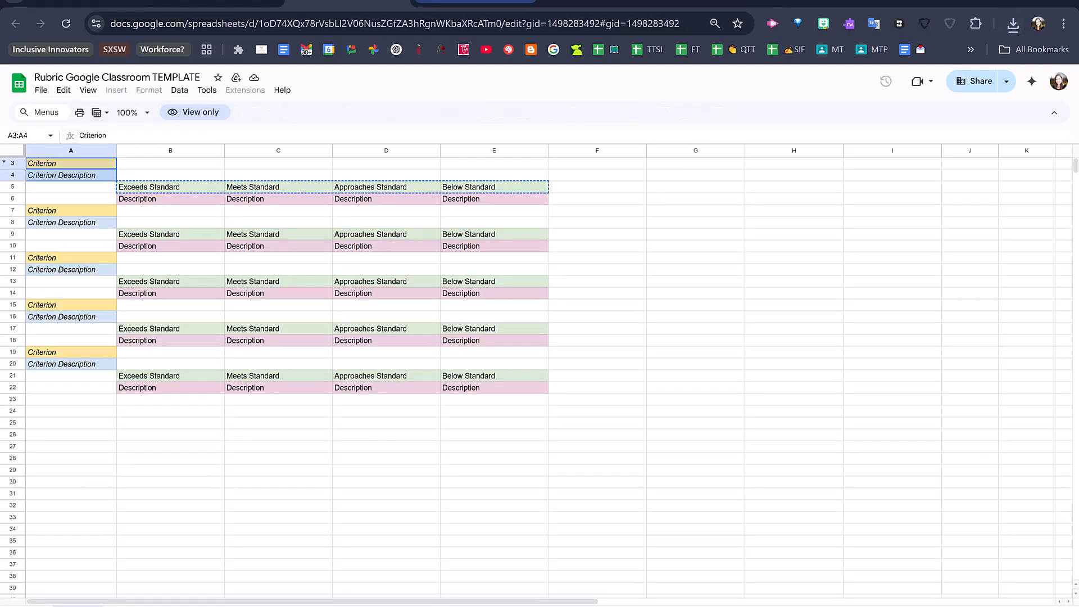
- Switch to Google Classroom and close the open Layers of the Earth Essay assignment editor
left_click(477, 1)
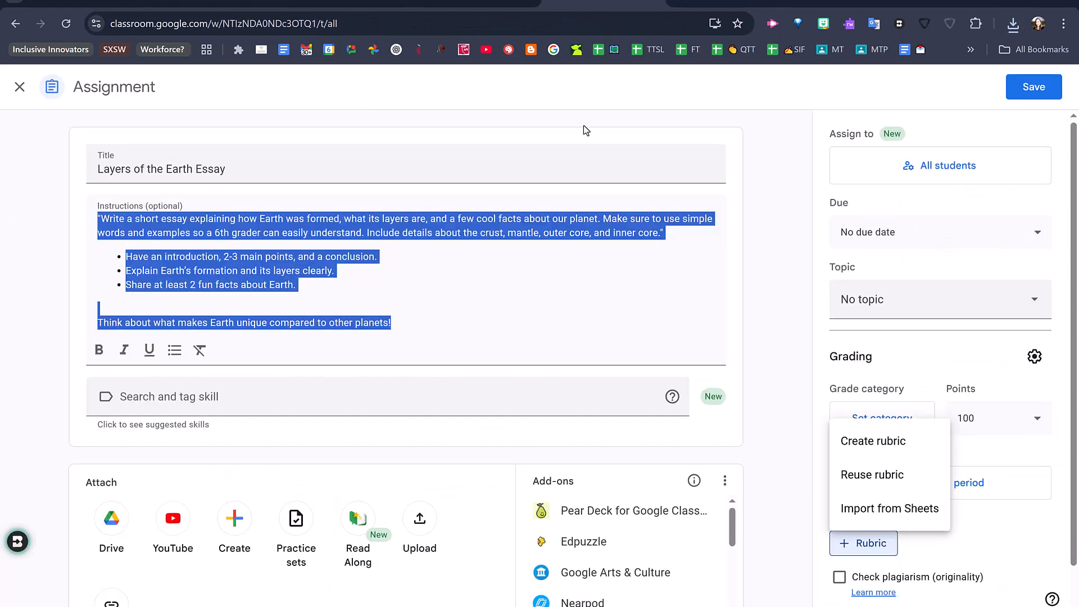
left_click(573, 245)
left_click(18, 88)
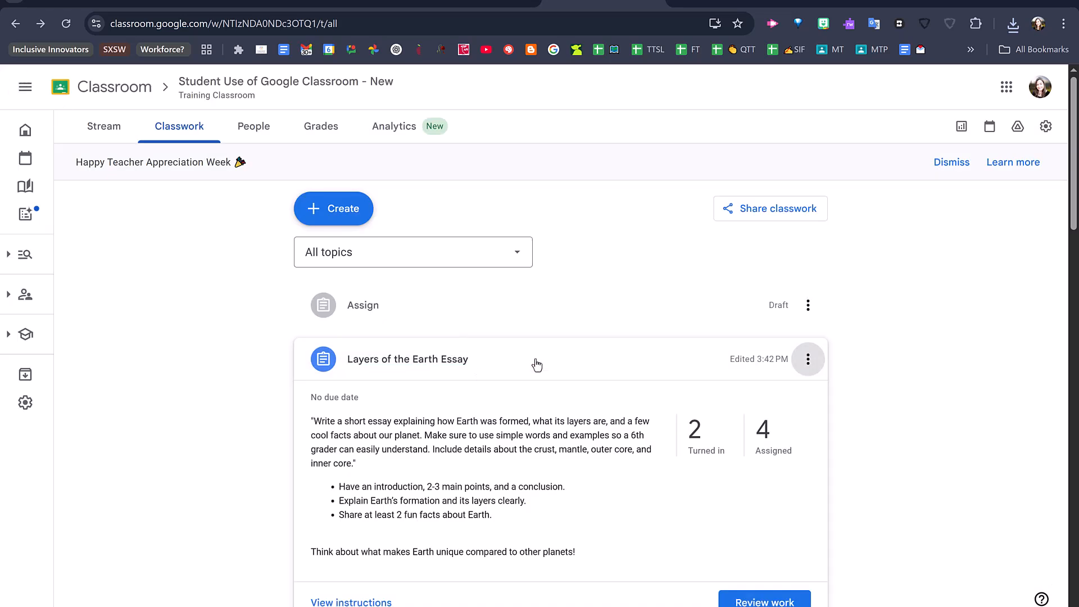
- Open the Layers of the Earth Essay assignment for editing and import the Earth Essay Rubric from Sheets
left_click(810, 362)
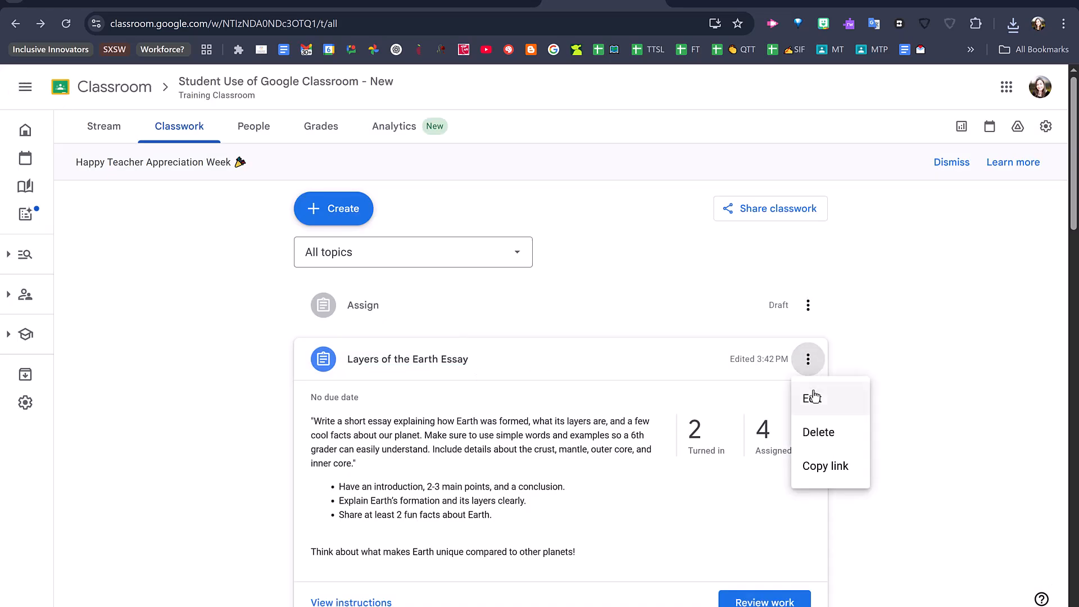
left_click(810, 396)
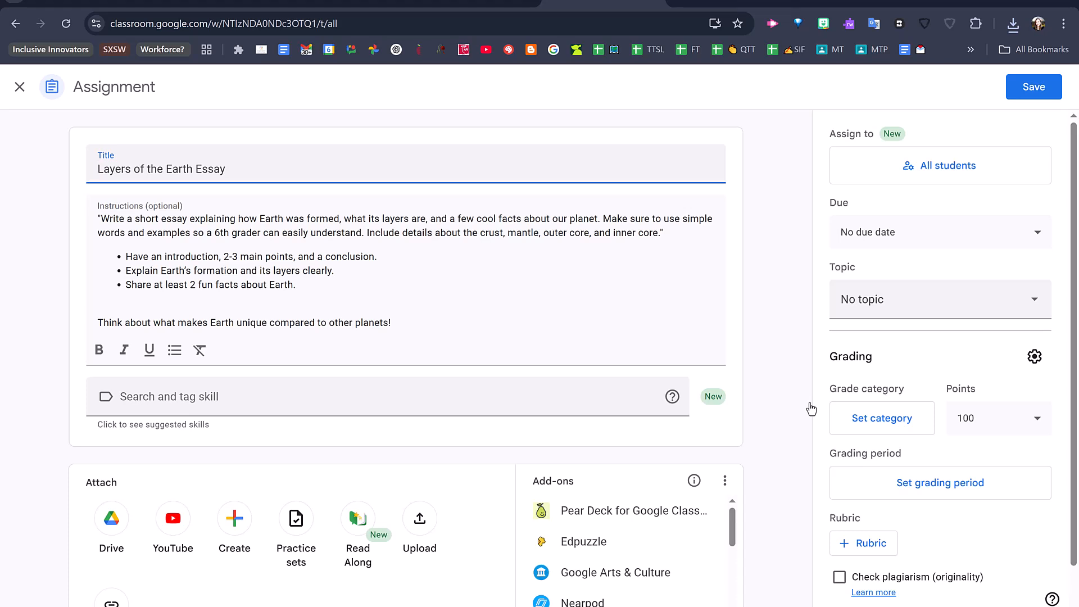
scroll(811, 409, "down", 1)
left_click(871, 488)
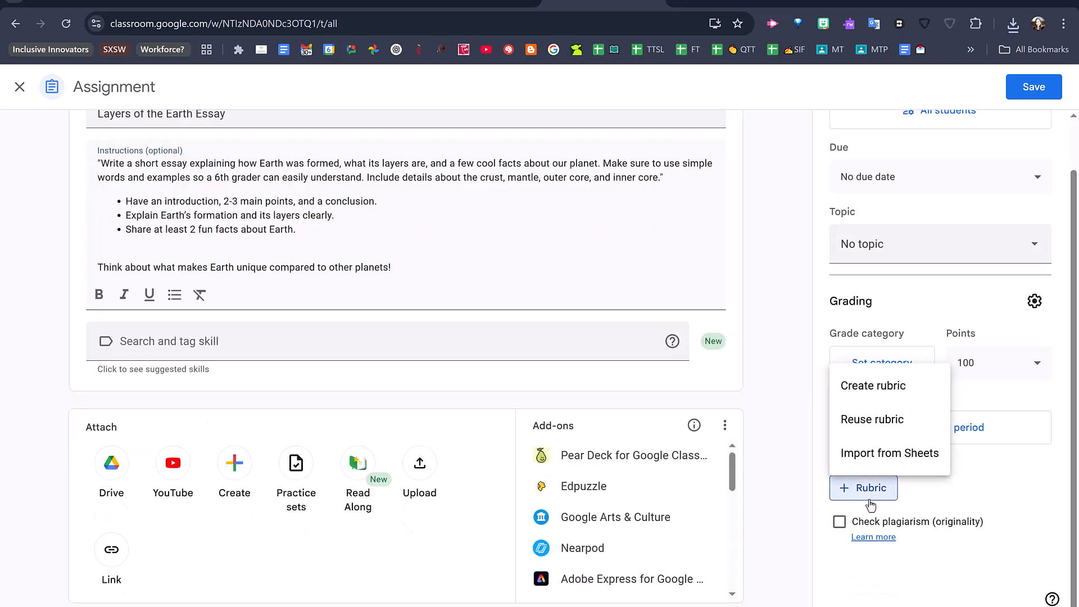
left_click(869, 461)
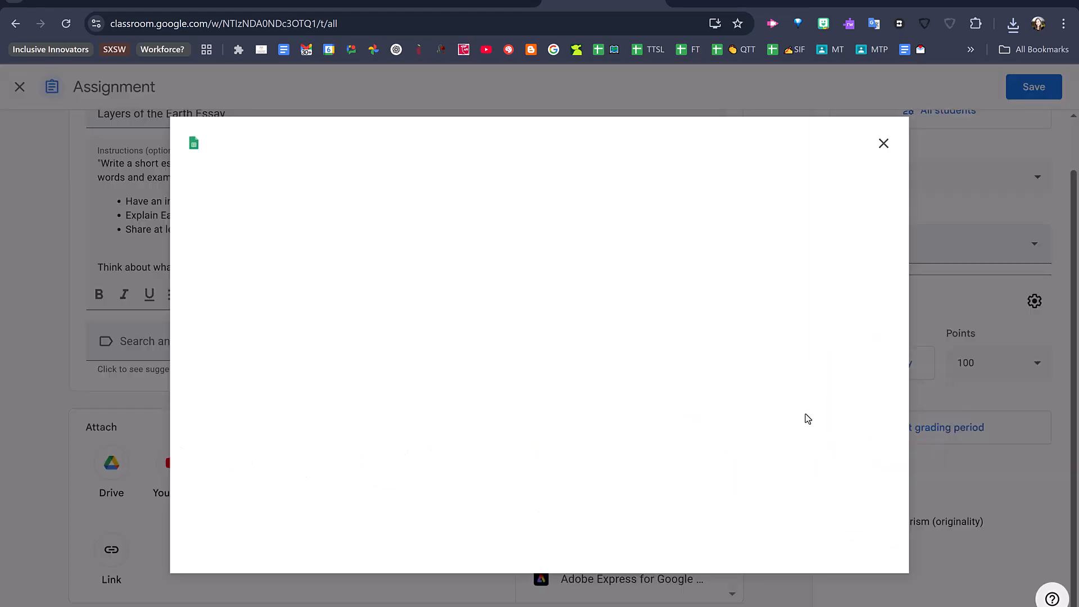
left_click(238, 363)
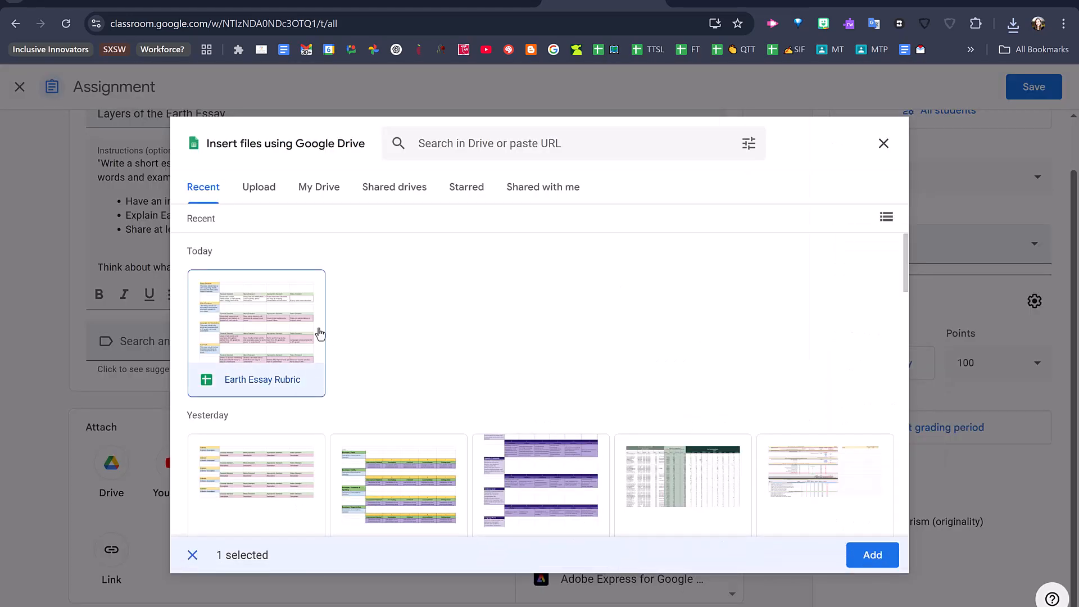
left_click(871, 555)
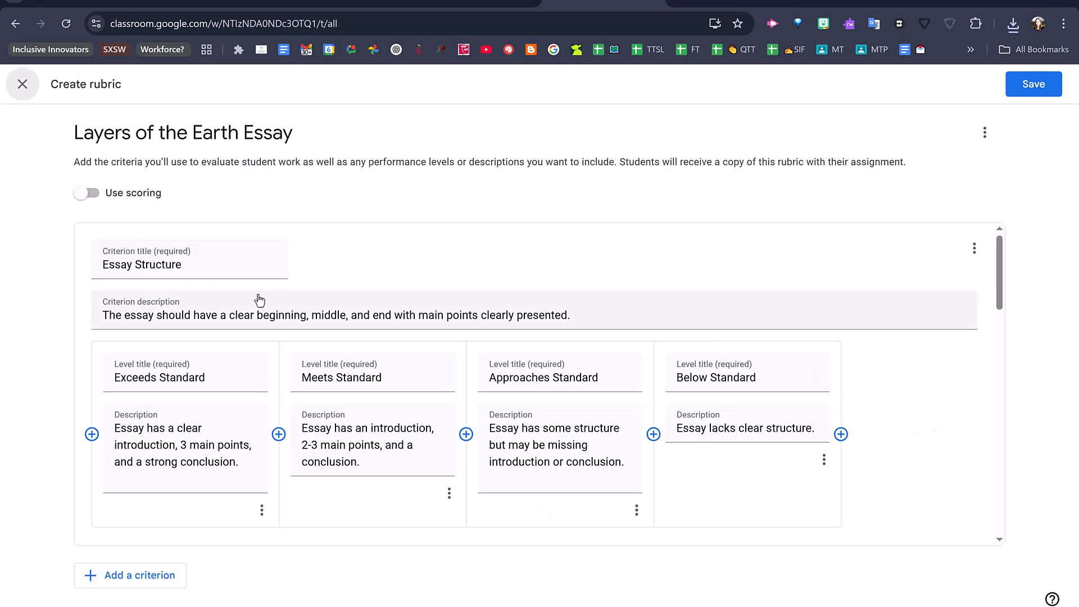
- Enable scoring on the imported rubric with 1 to 4 points in ascending order, and save the rubric and assignment
scroll(568, 340, "down", 5)
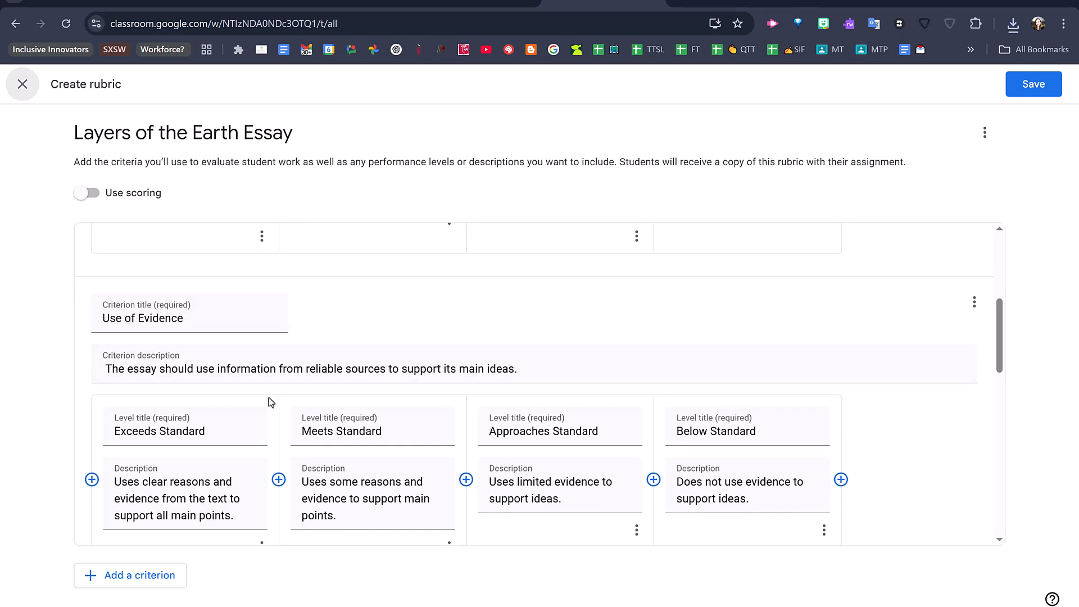
scroll(272, 402, "down", 2)
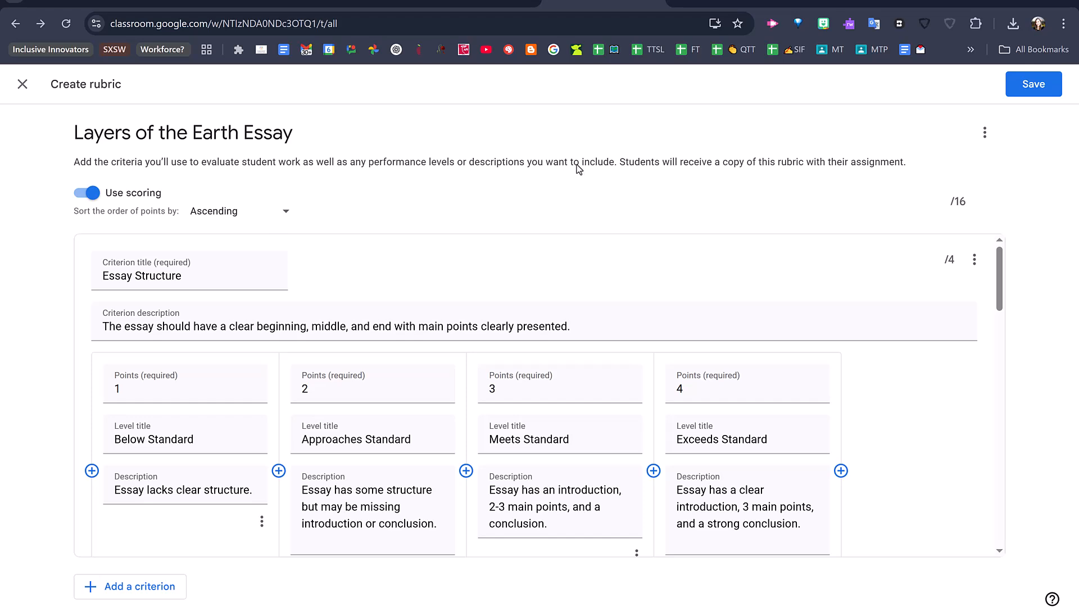
left_click(1042, 90)
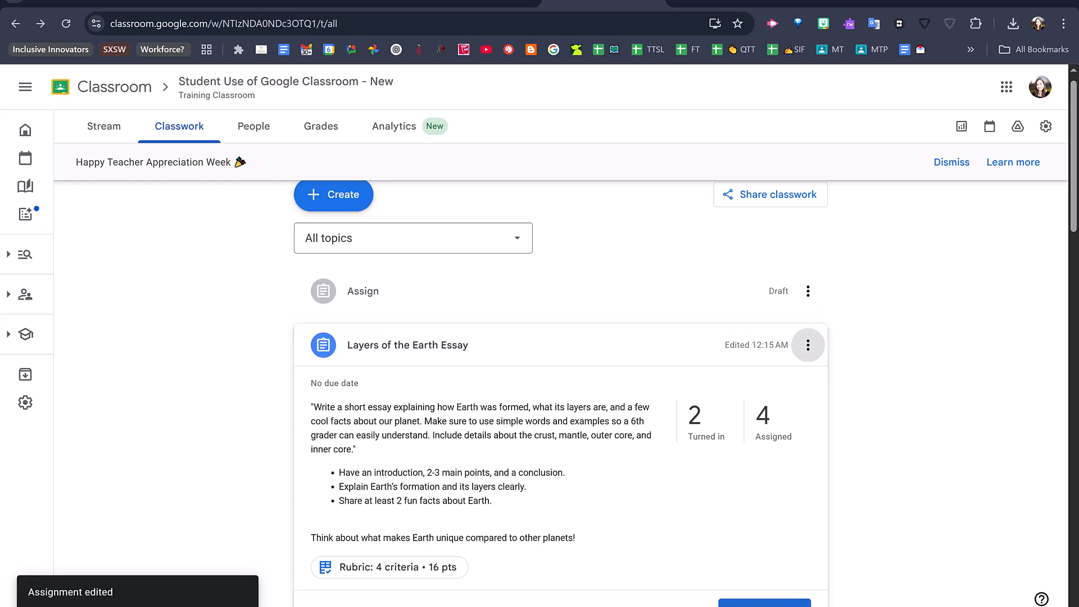
- Open the first student's turned-in Layers of the Earth essay for review and check the Use of Evidence level descriptions in its rubric
left_click(787, 603)
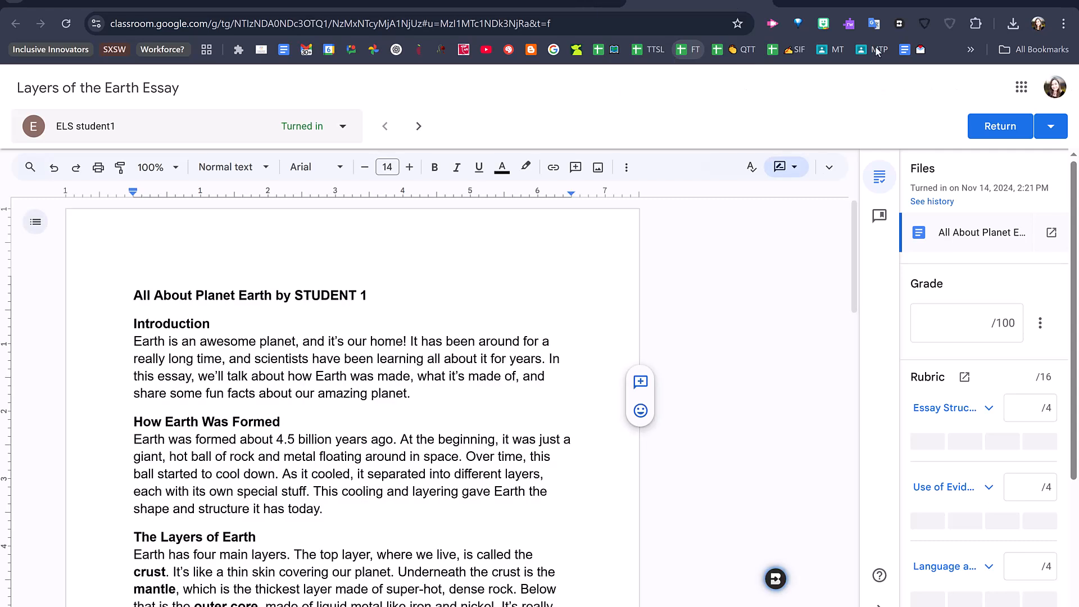
scroll(995, 406, "down", 3)
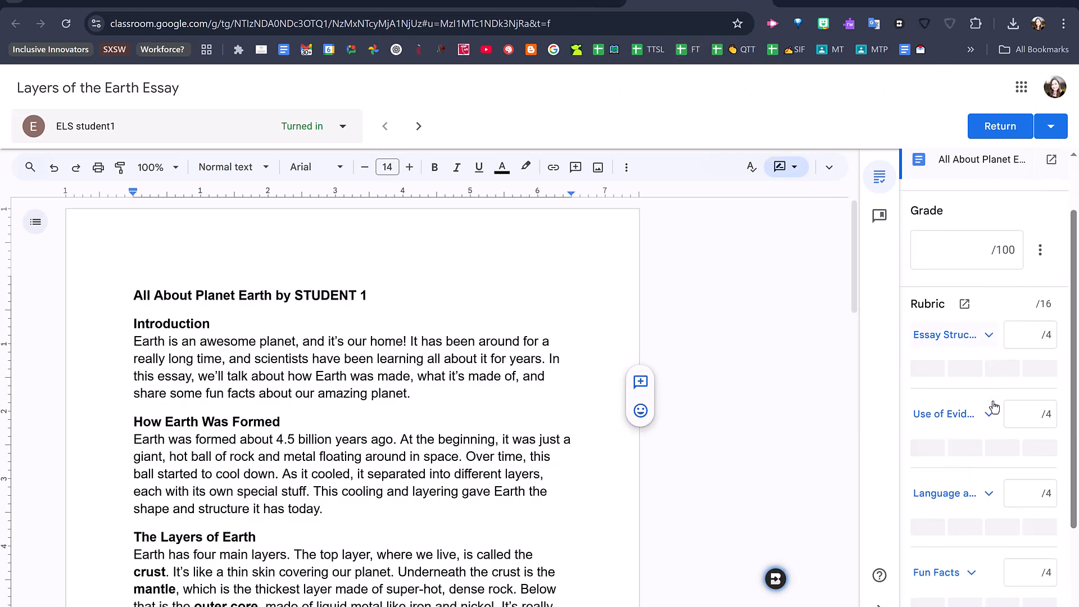
left_click(955, 288)
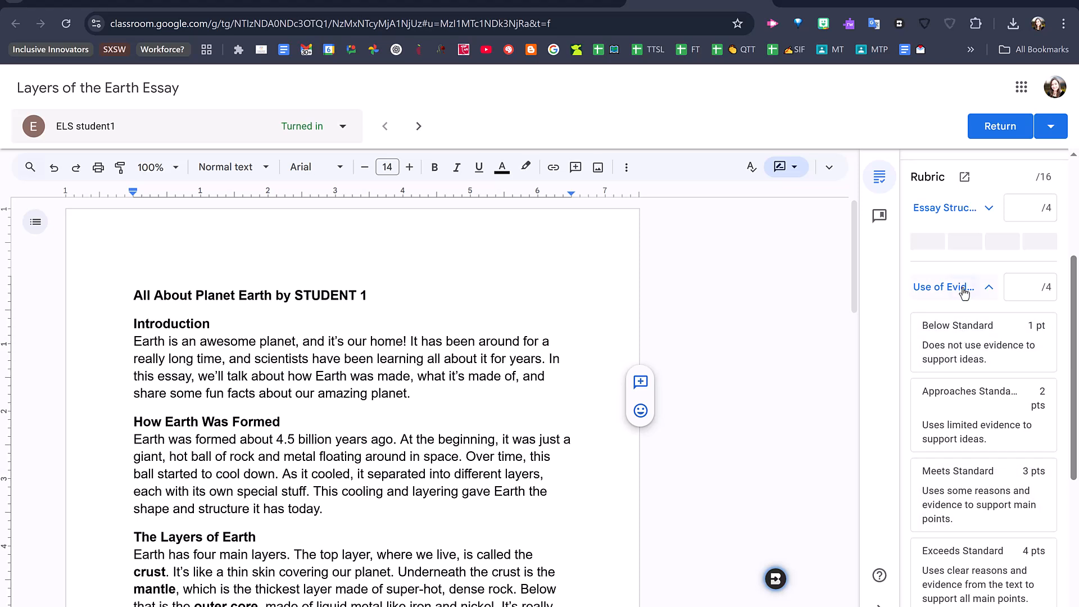
left_click(962, 288)
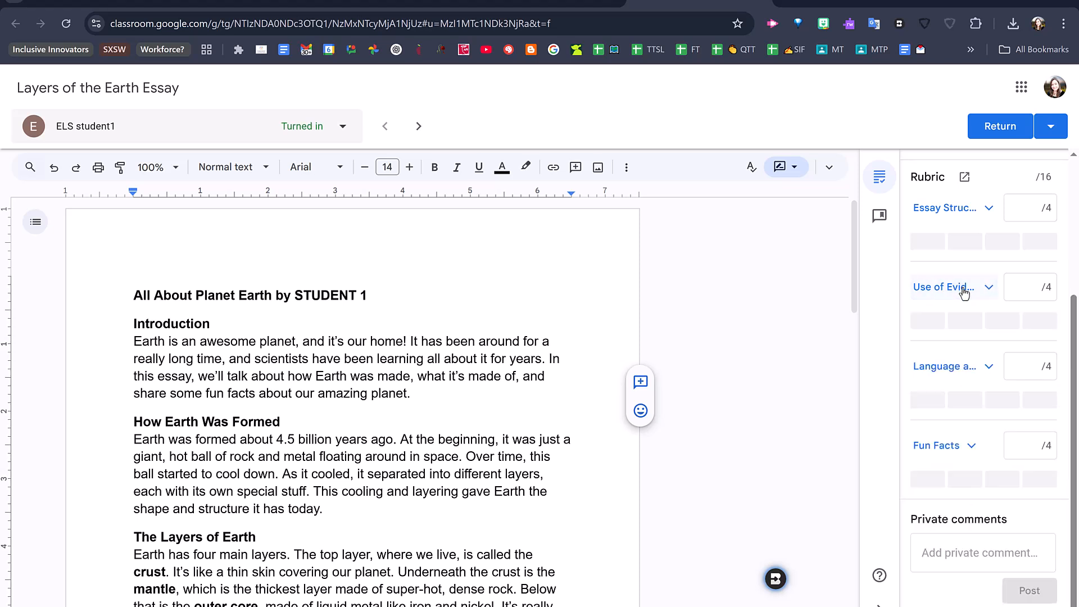
- Set up Brisk Rubric Criteria feedback for the student's essay and remove the W.4.9.b and W.4.9 standards
left_click(776, 579)
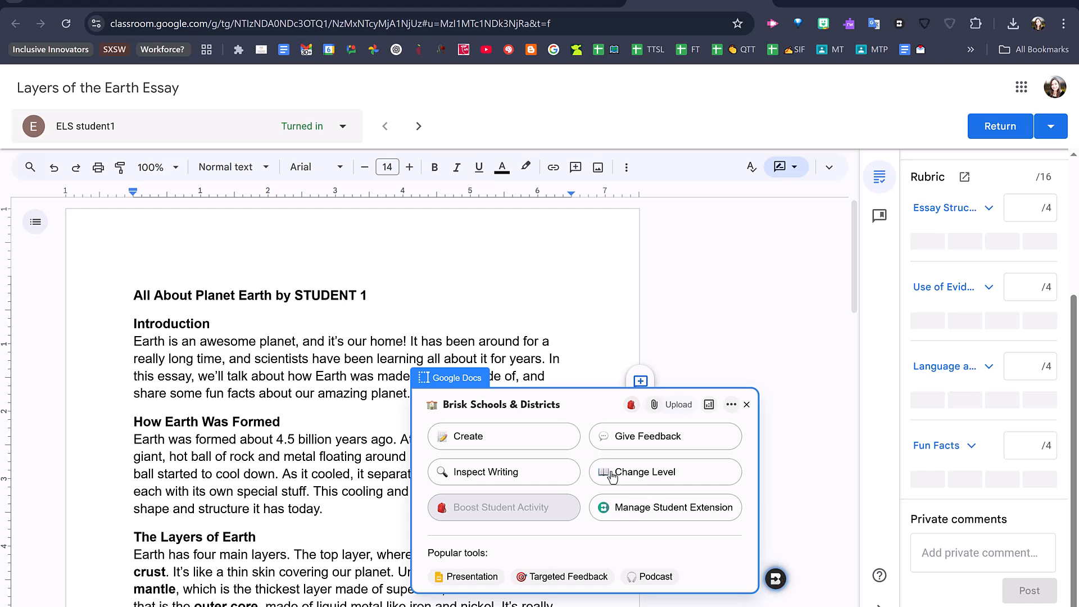
left_click(619, 446)
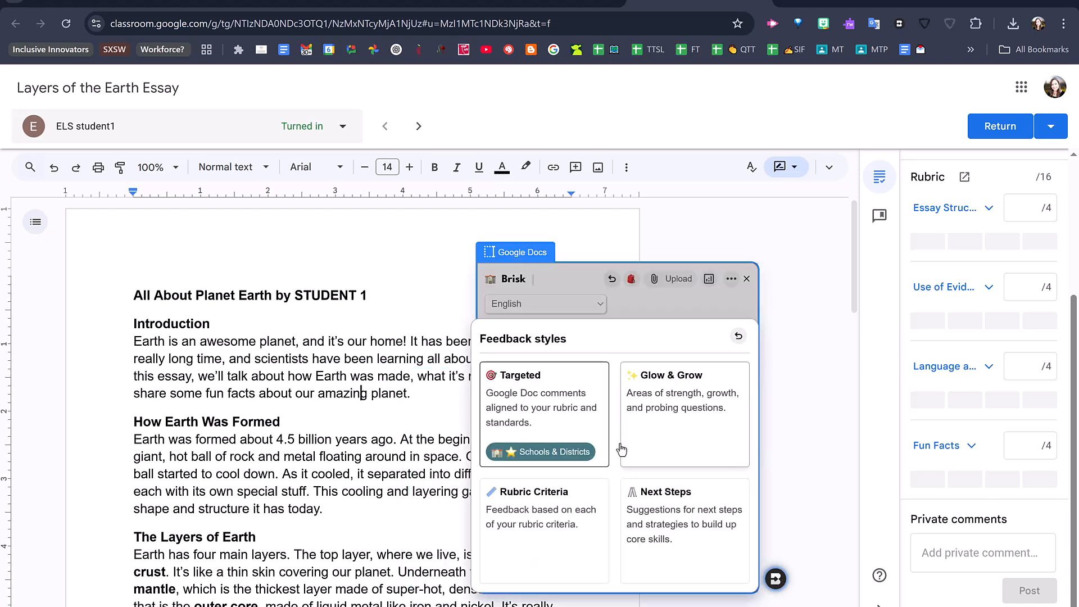
left_click(561, 509)
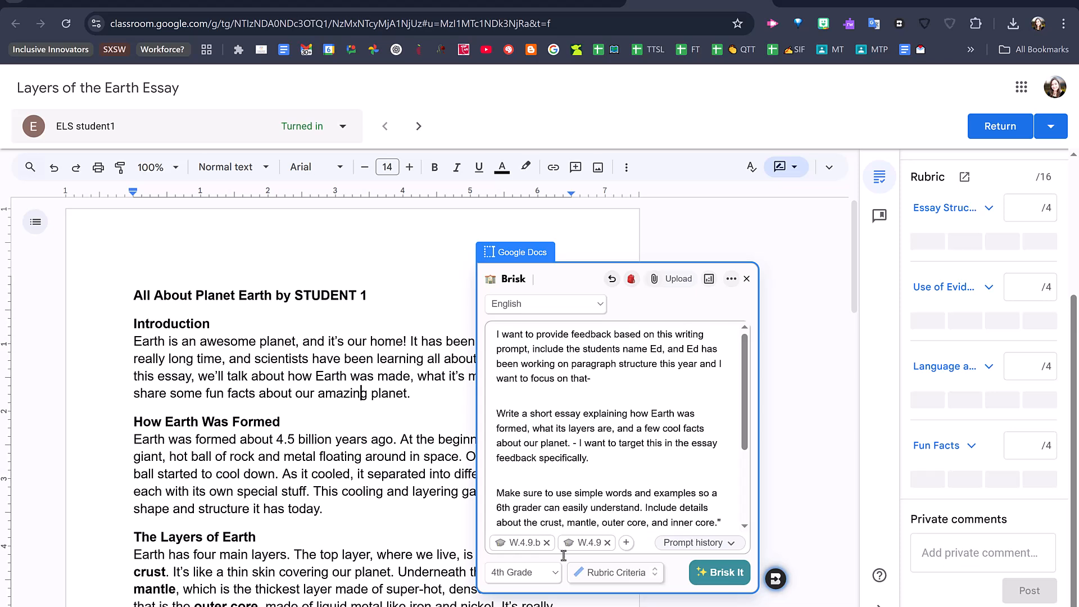
mouse_move(512, 546)
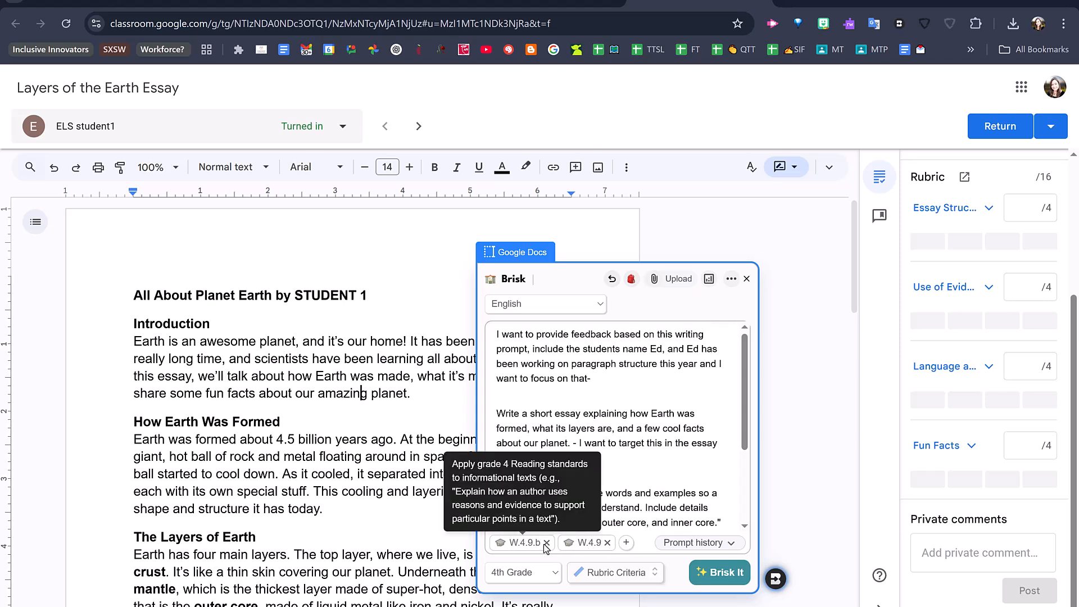
left_click(546, 543)
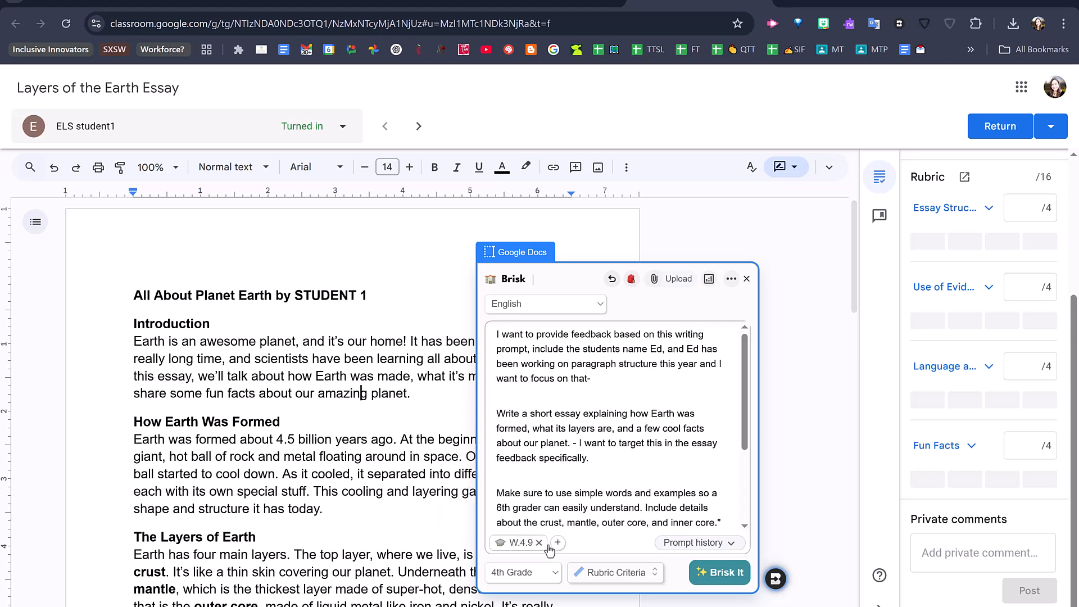
left_click(539, 543)
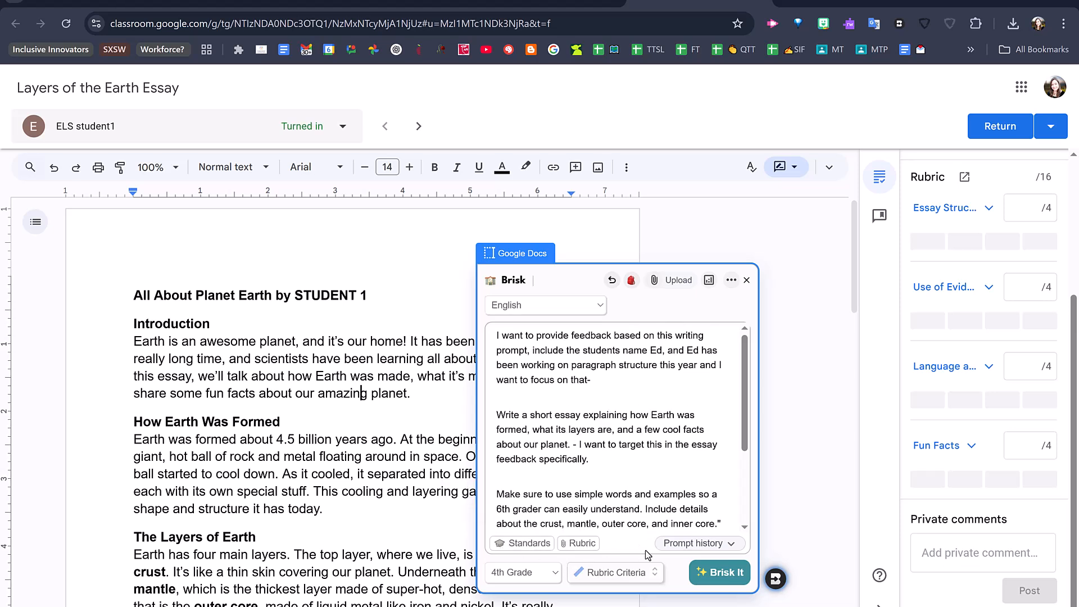
- Attach the downloaded PDF Earth Essay Rubric - Rubric to the Brisk feedback request
left_click(574, 544)
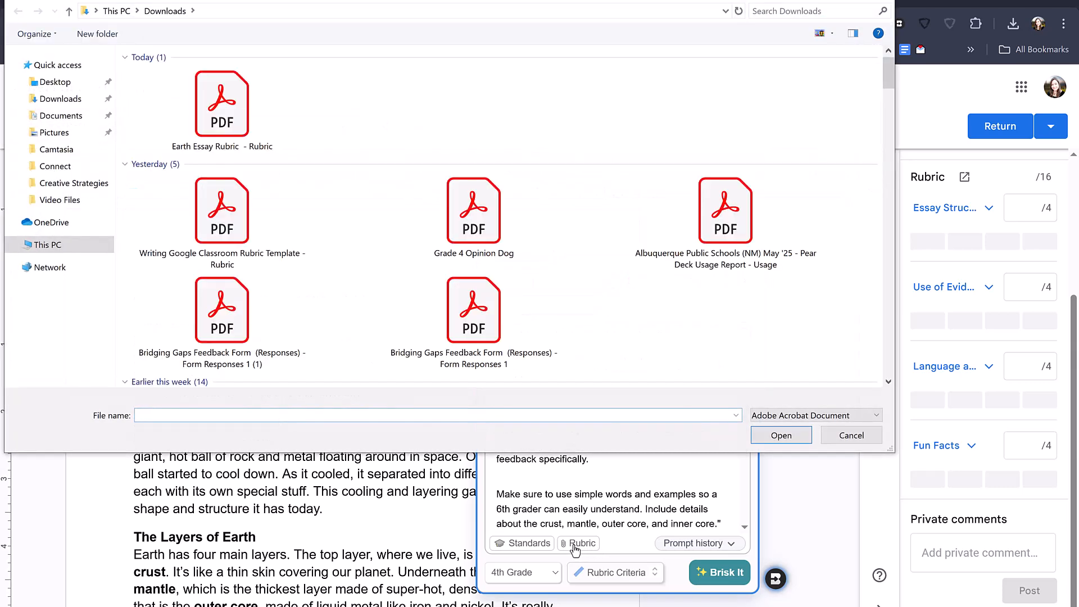
left_click(219, 93)
left_click(782, 436)
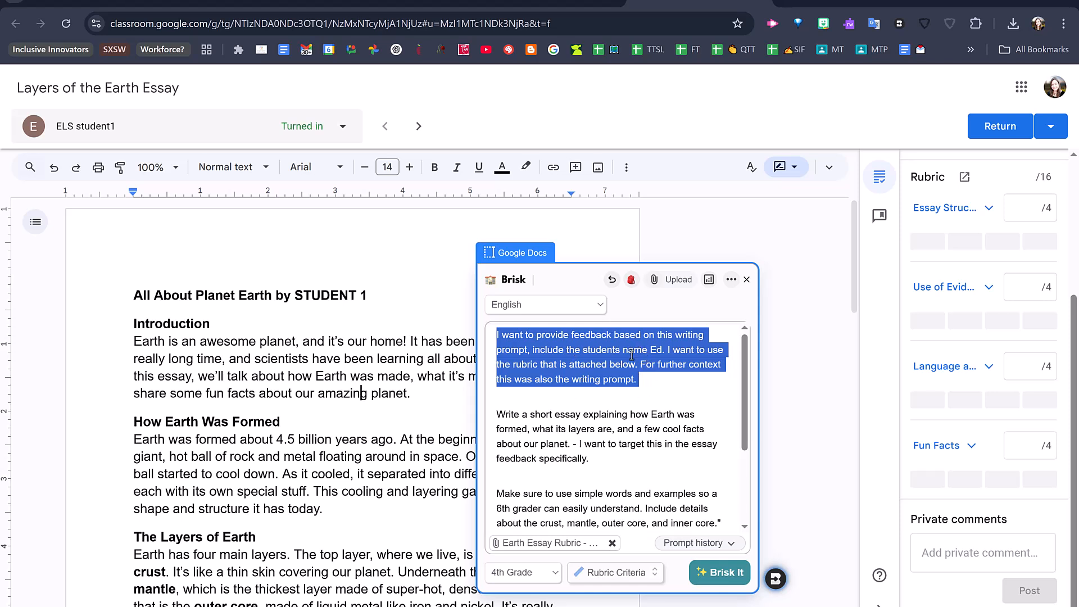
- Reword the opening of the feedback prompt to use the attached rubric with the writing prompt as context, and generate the feedback
scroll(620, 422, "down", 3)
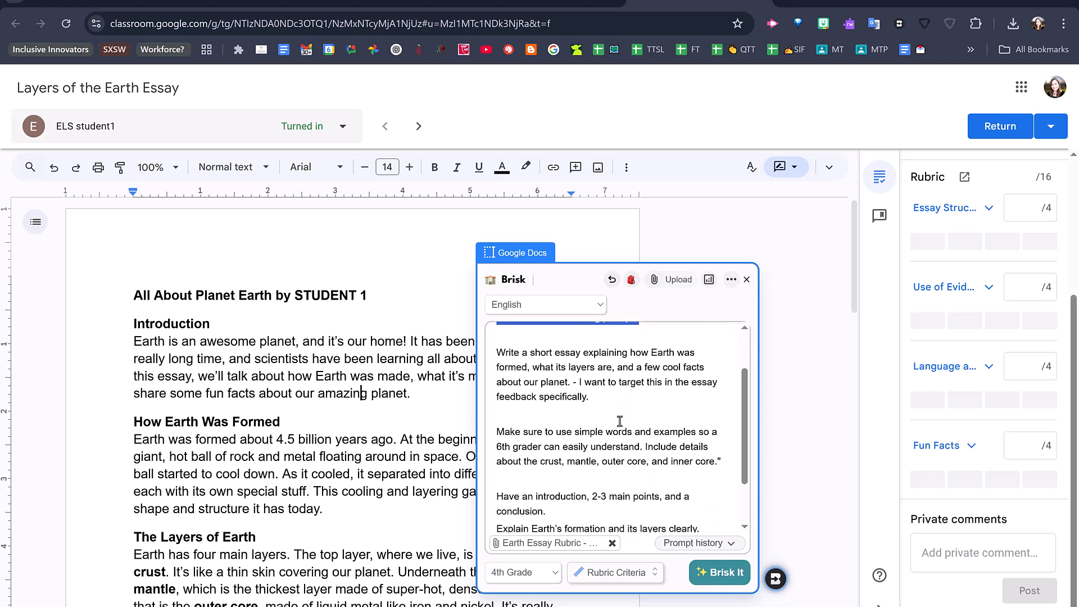
scroll(620, 422, "up", 3)
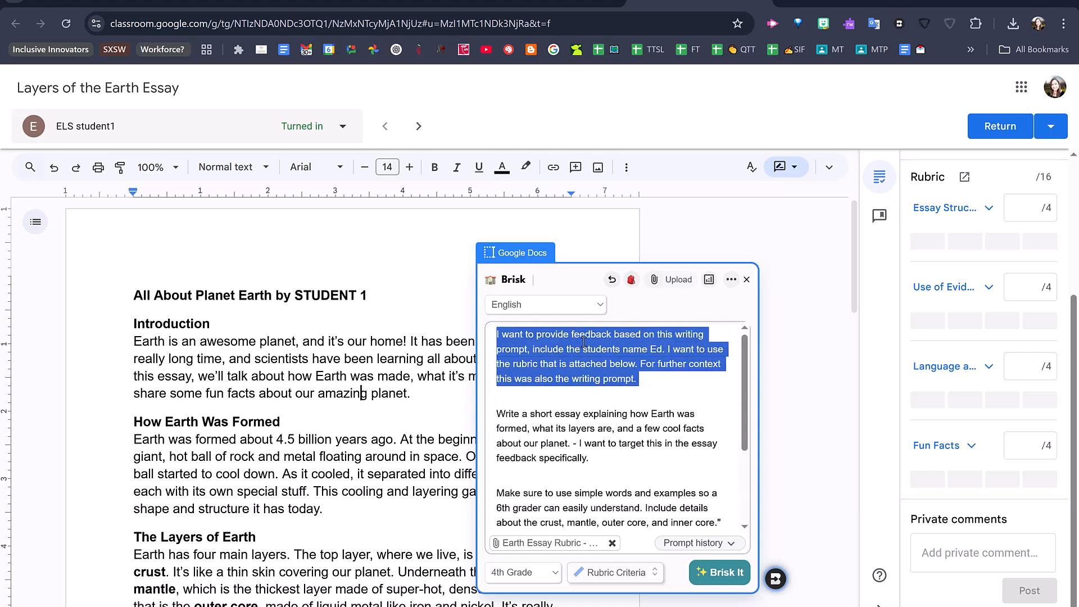
scroll(584, 342, "down", 3)
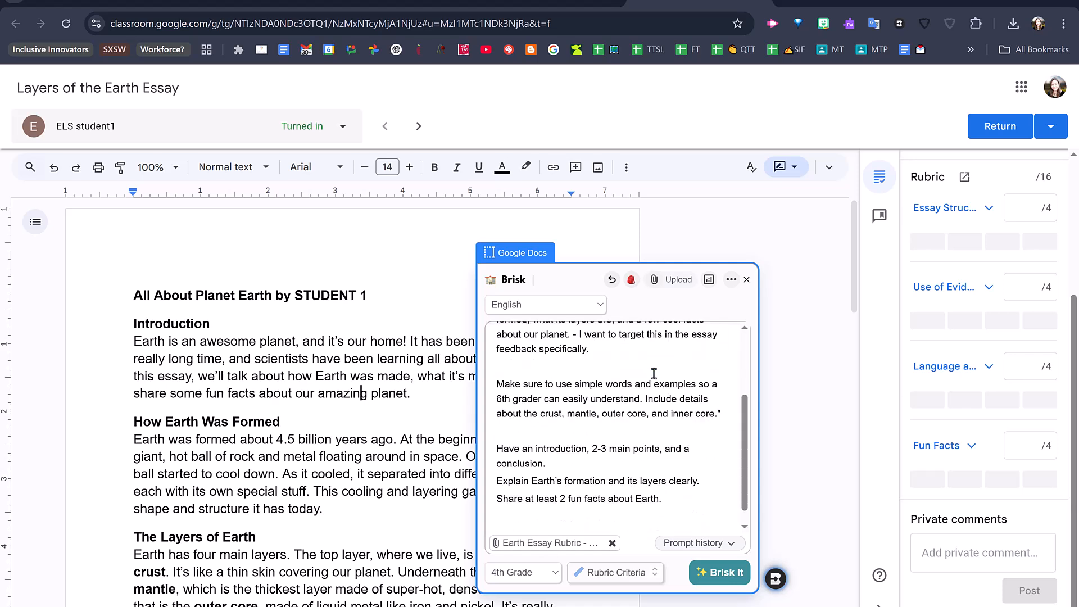
left_click(706, 573)
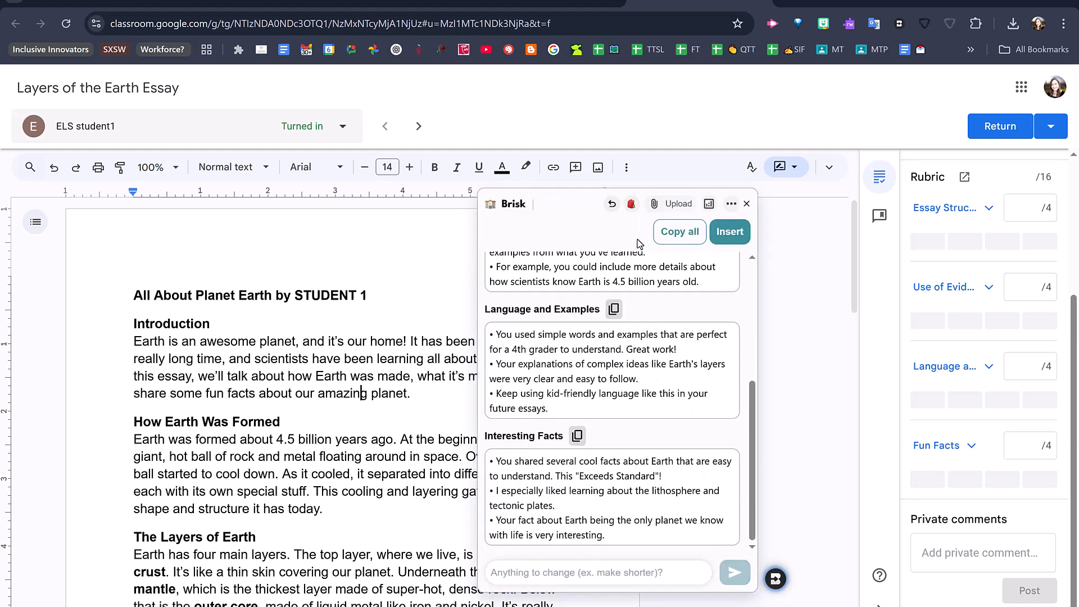
- Review the generated feedback for each rubric criterion and insert it into the student's document
scroll(669, 309, "up", 5)
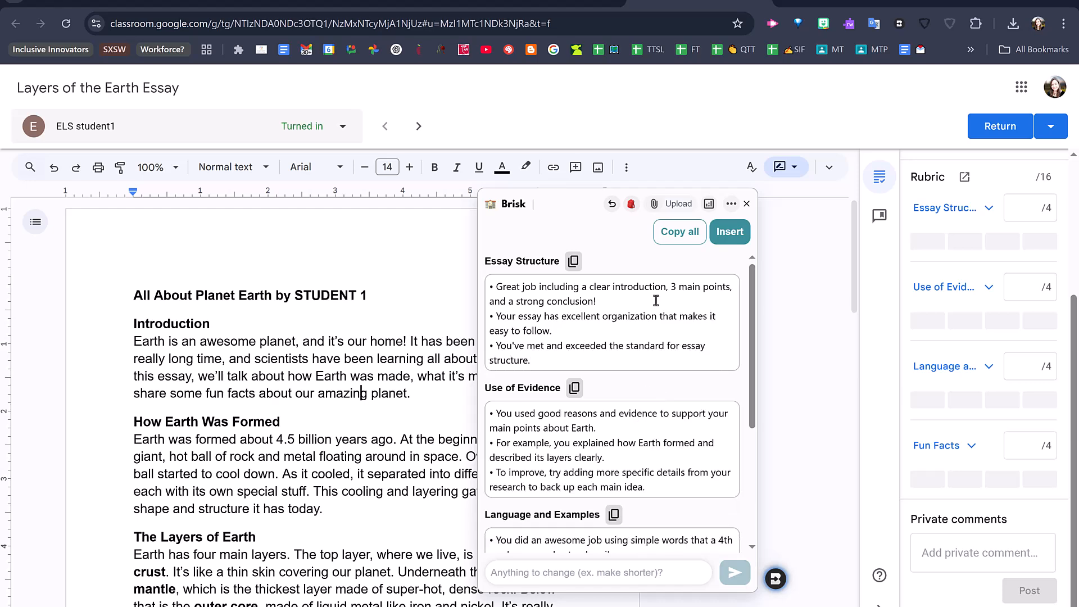
scroll(656, 300, "down", 1)
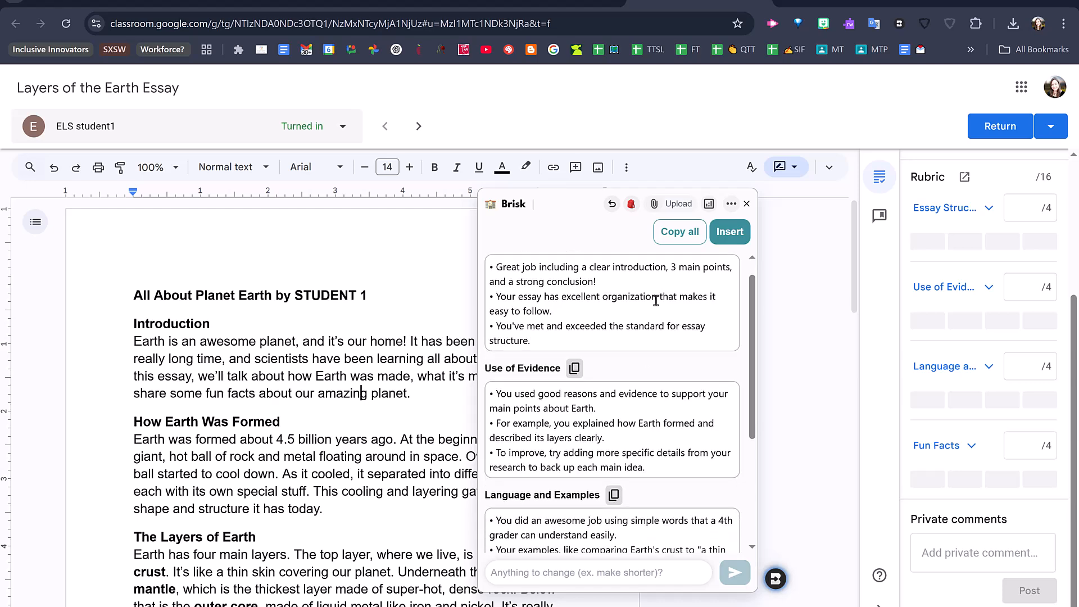
scroll(685, 433, "down", 3)
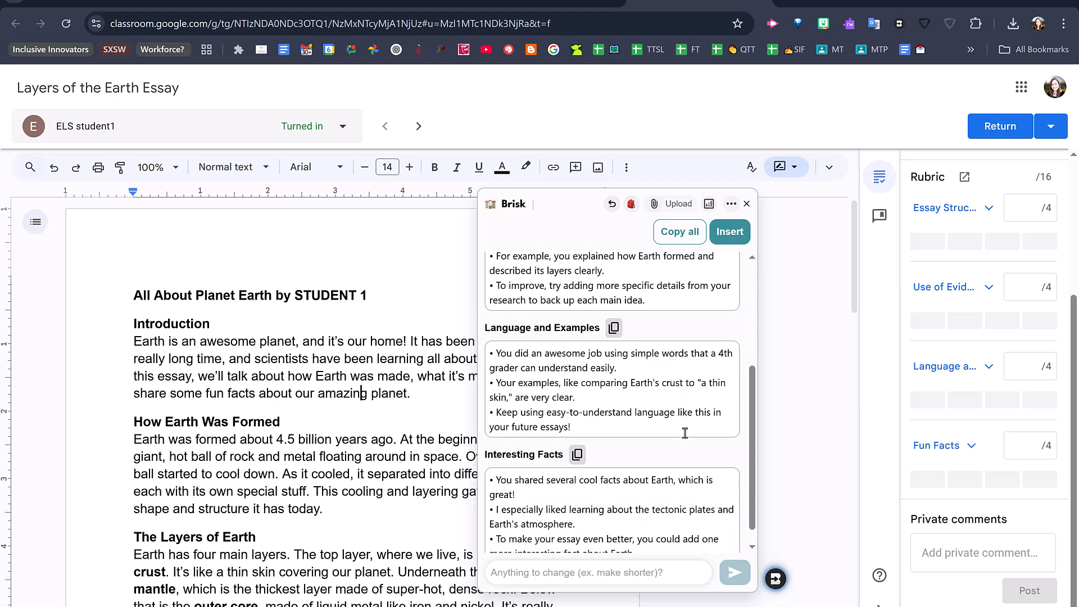
scroll(566, 298, "up", 1)
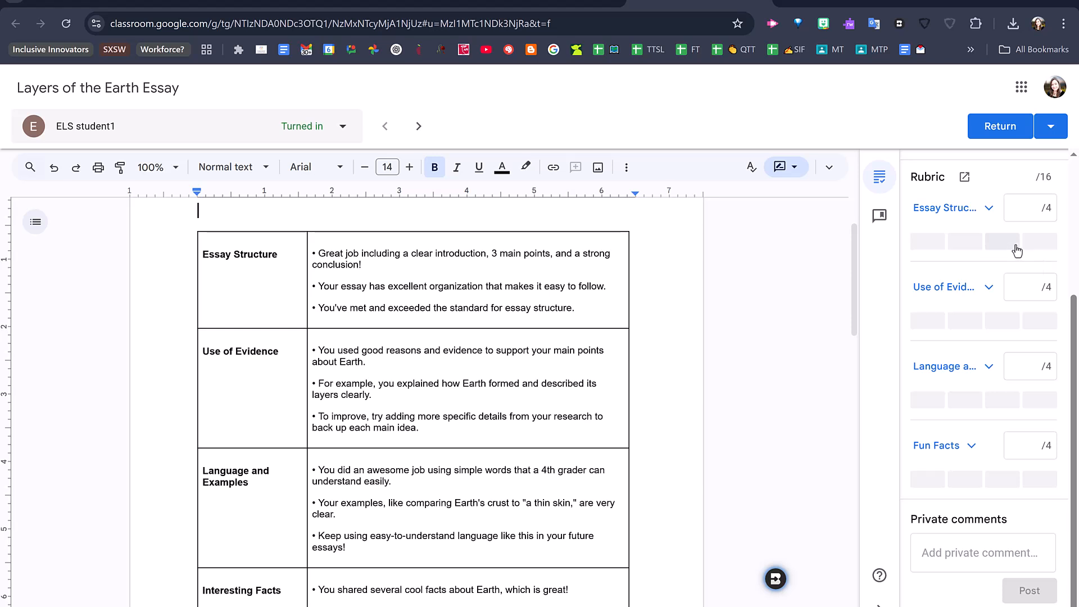
- Score Essay Structure as Exceeds Standard with 4 points and Use of Evidence as Approaches Standard with 2 points
left_click(1052, 242)
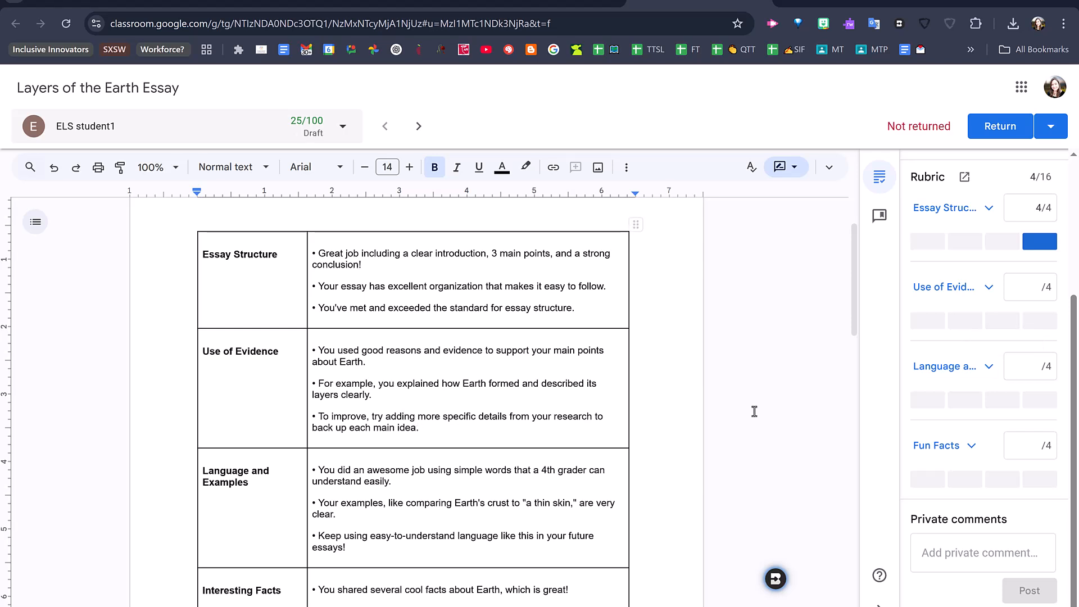
left_click(988, 288)
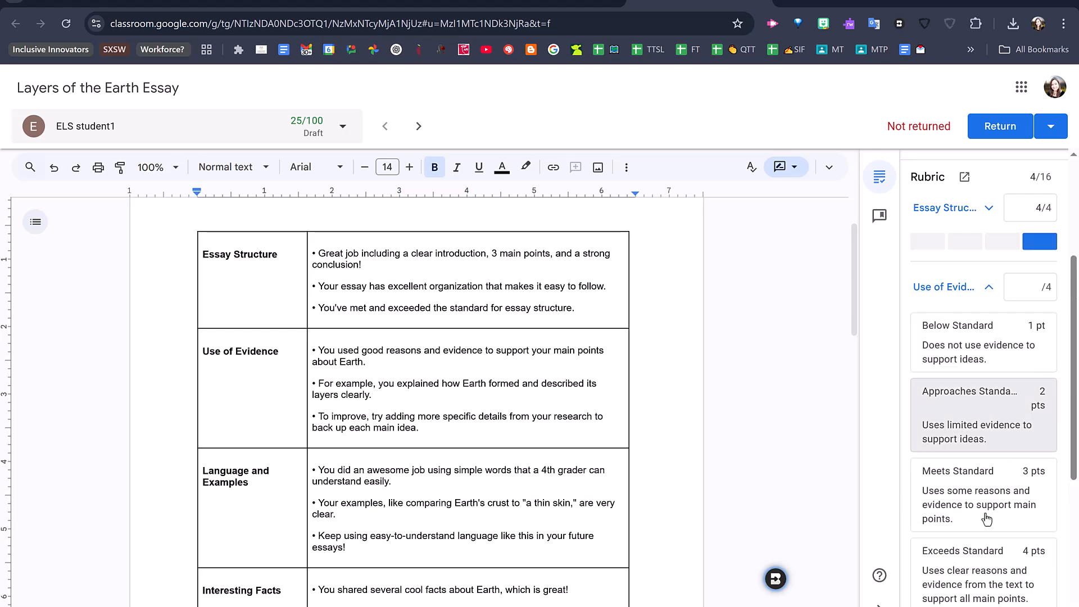
scroll(984, 517, "down", 2)
scroll(983, 506, "up", 3)
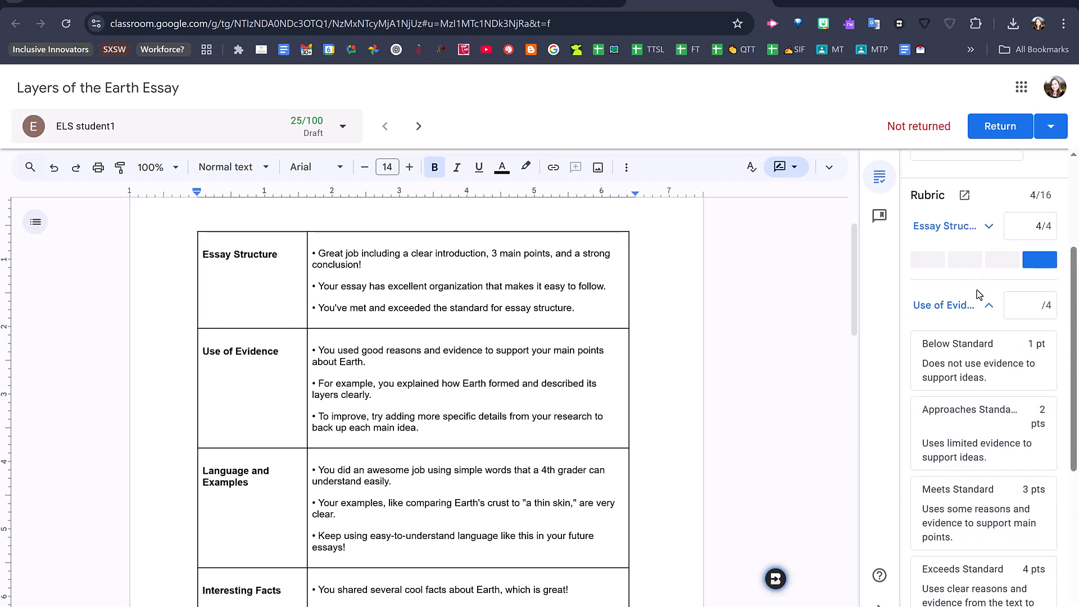
left_click(988, 305)
left_click(965, 340)
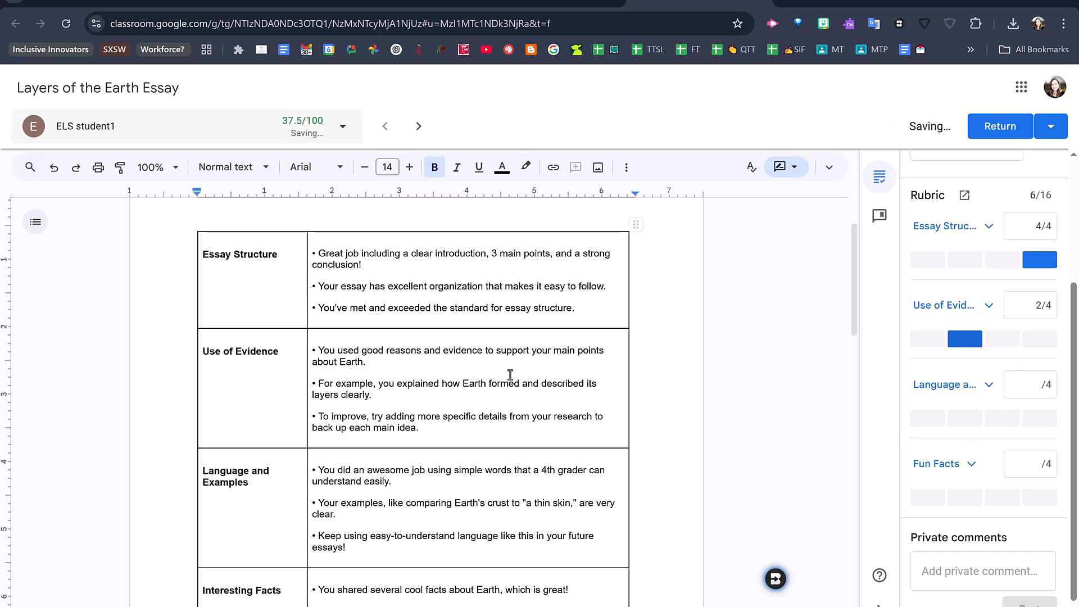
- Score Language and Examples with 3 points and Fun Facts with 4 points, and compare the scores with the inserted feedback
left_click(1002, 418)
left_click(1040, 497)
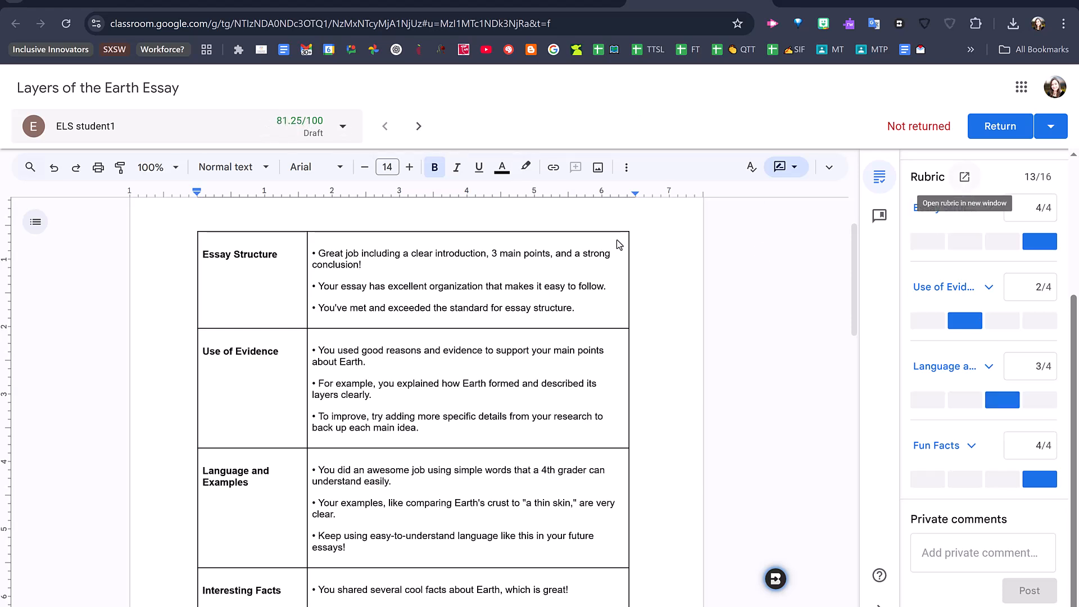
scroll(616, 239, "down", 2)
scroll(539, 225, "up", 1)
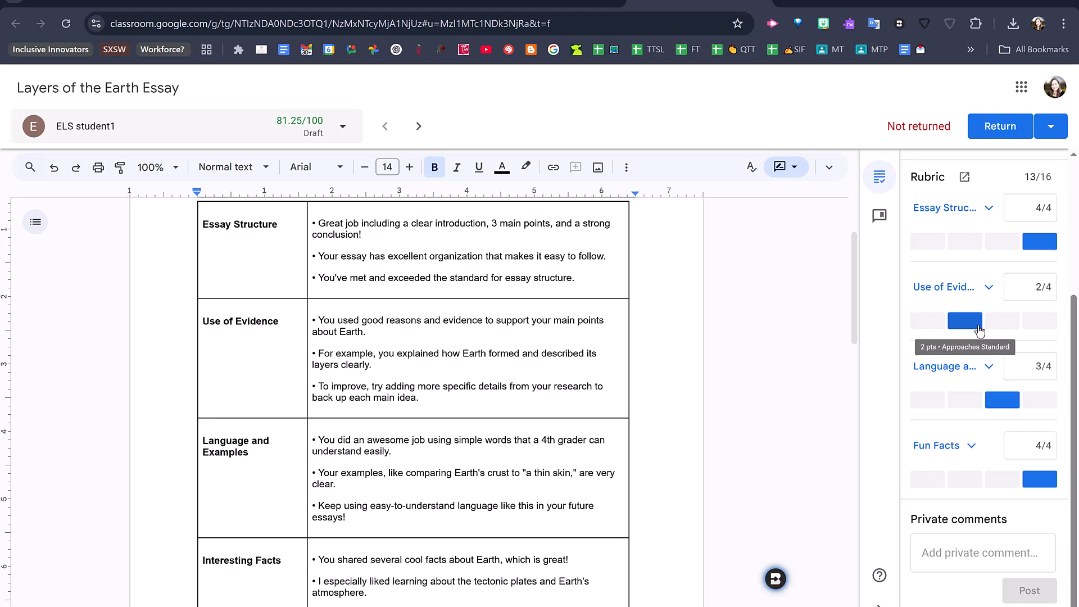
- Run Inspect Writing on the student's essay, examining the paste and edit replay and the AI writing estimate
scroll(431, 401, "down", 2)
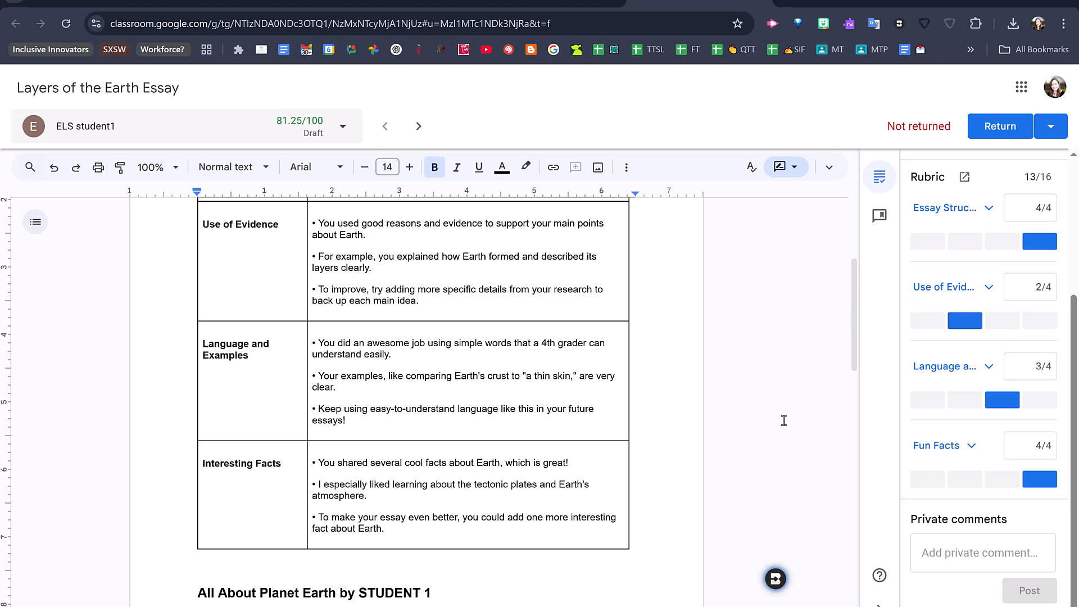
left_click(775, 579)
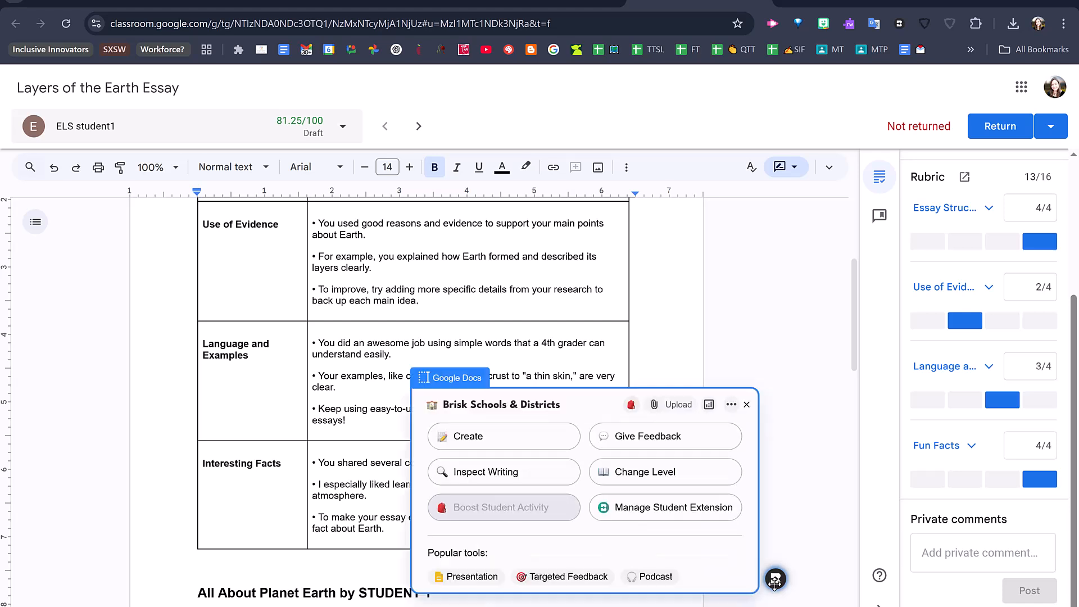
left_click(491, 475)
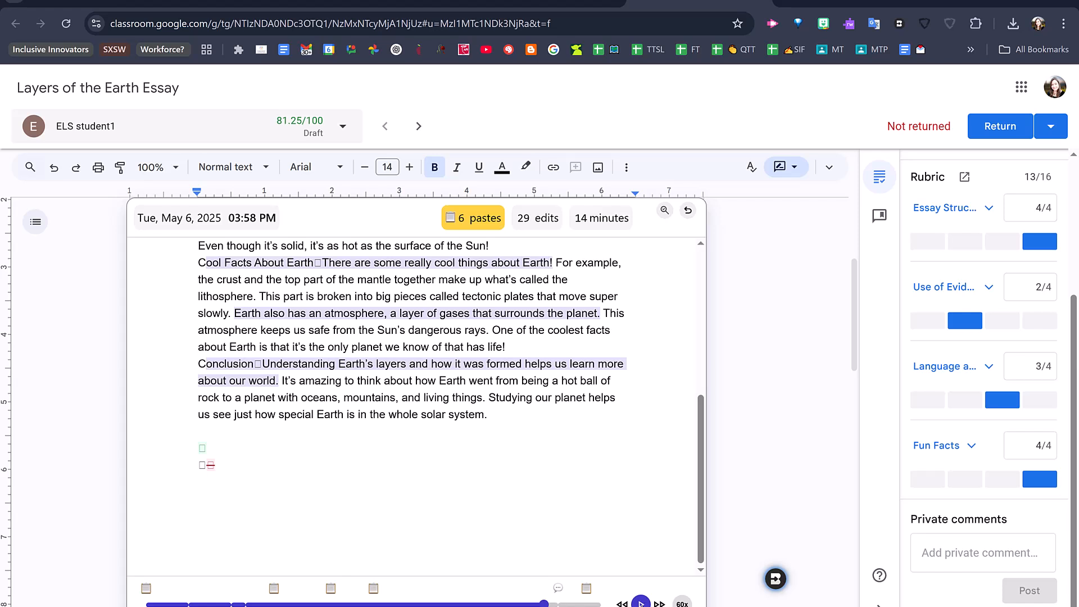
left_click(666, 214)
left_click(665, 212)
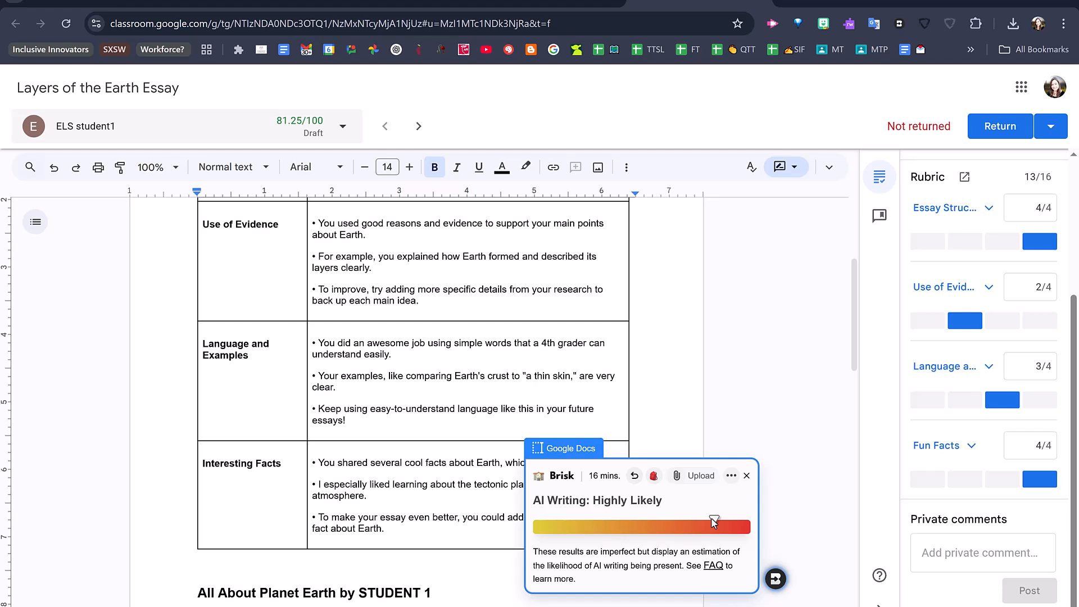
left_click(746, 476)
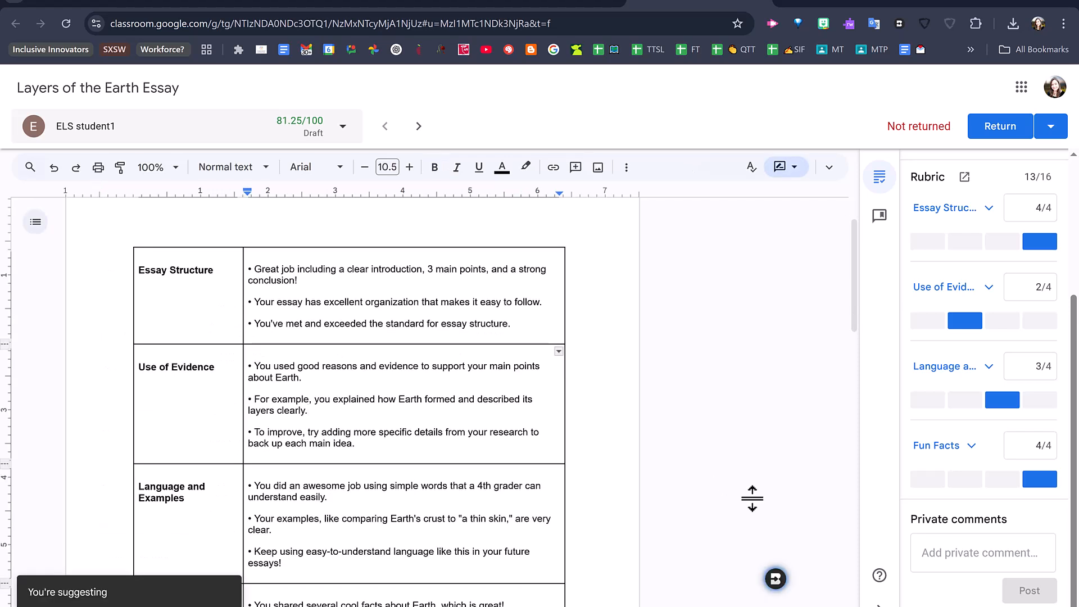
- Open Feedback Insights in Brisk and review the class's areas of strength and areas of growth
scroll(752, 498, "down", 1)
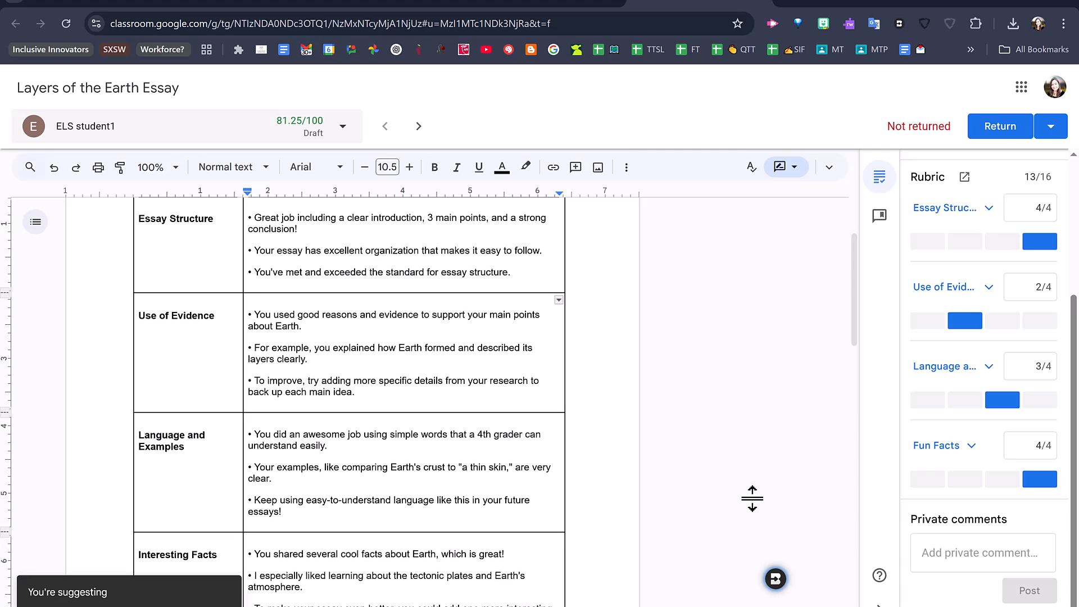
left_click(776, 578)
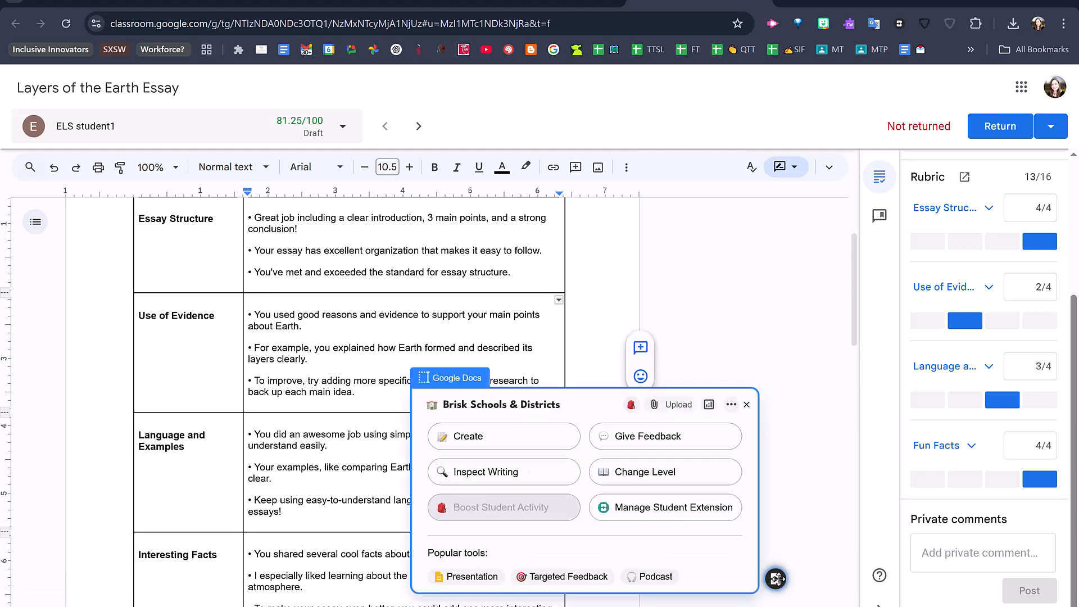
left_click(709, 404)
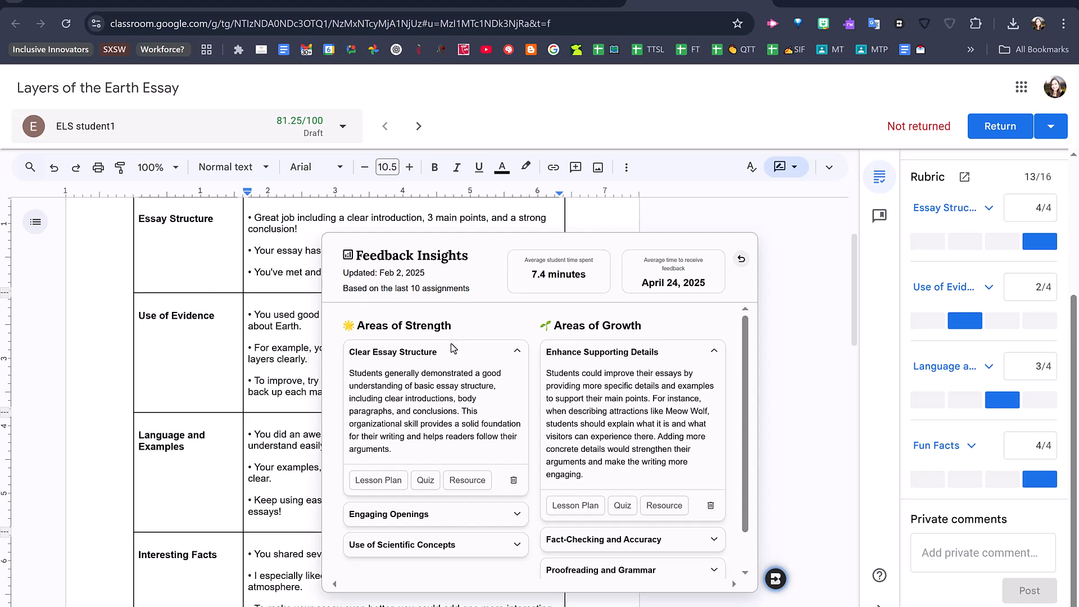
scroll(449, 360, "down", 2)
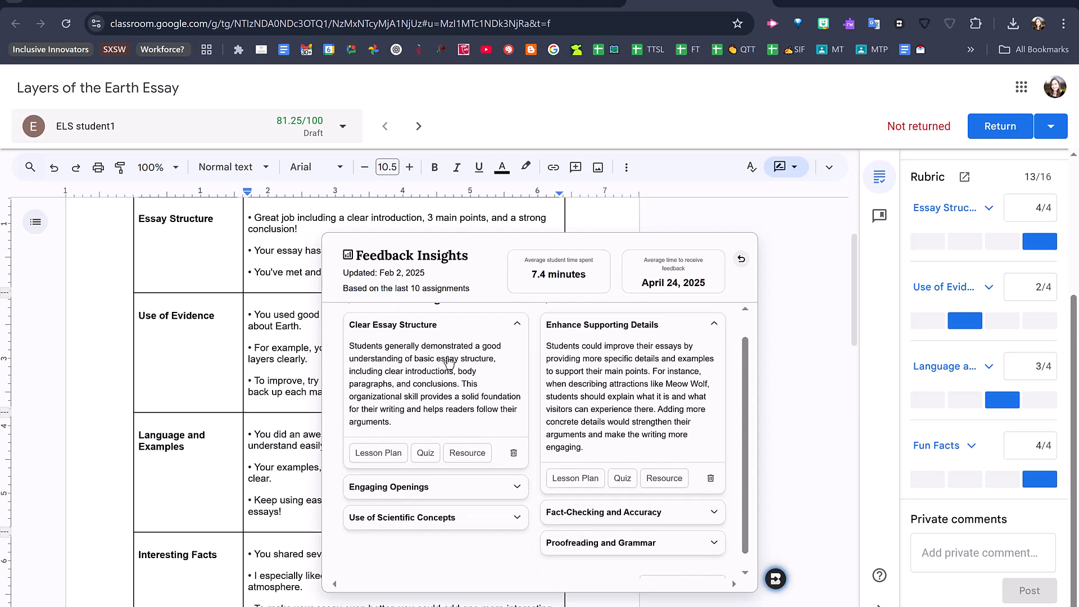
scroll(427, 326, "up", 2)
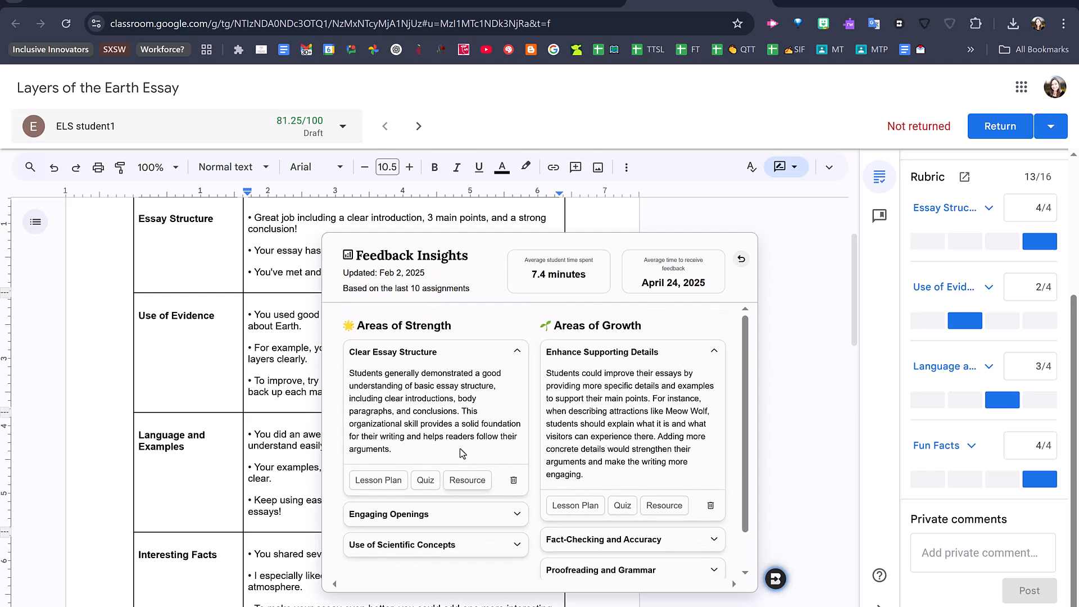
scroll(634, 420, "down", 1)
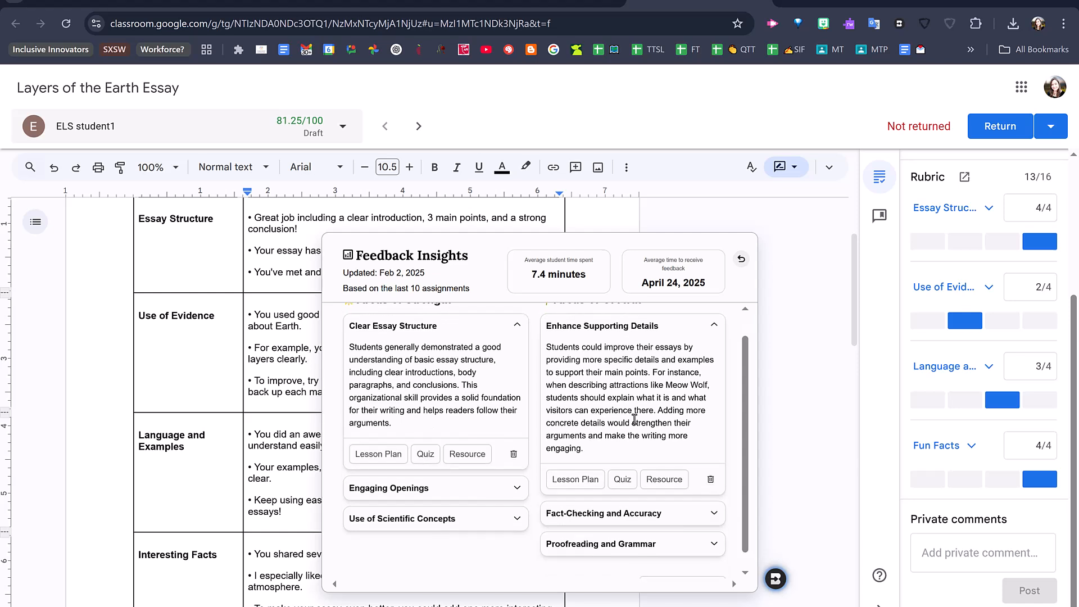
scroll(634, 419, "up", 1)
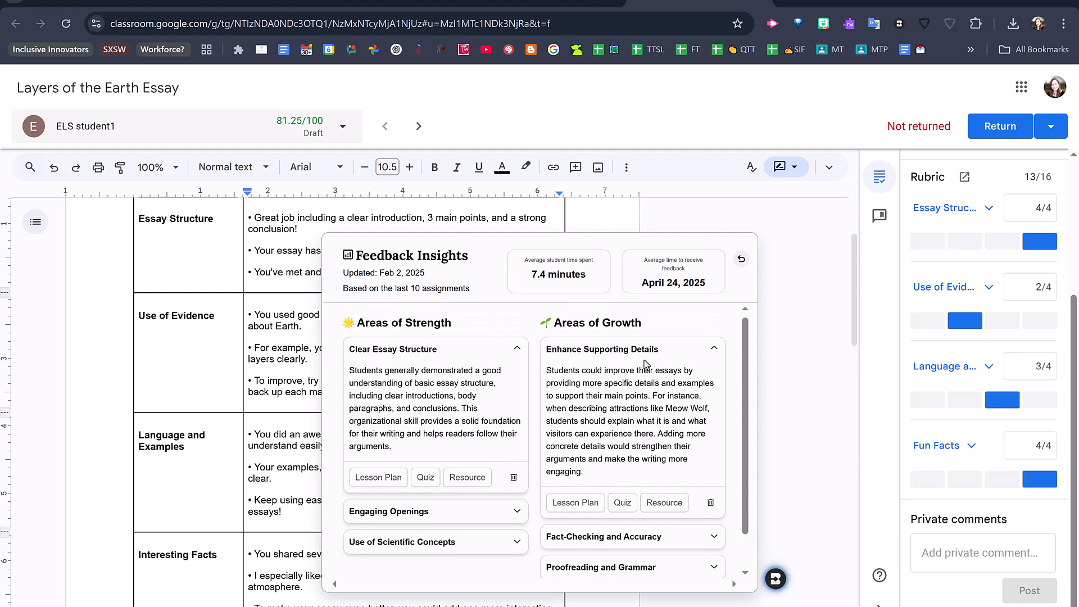
- Generate a quiz document for the Enhance Supporting Details growth area on finding main ideas and details in short passages and adding supporting details to writing
left_click(622, 503)
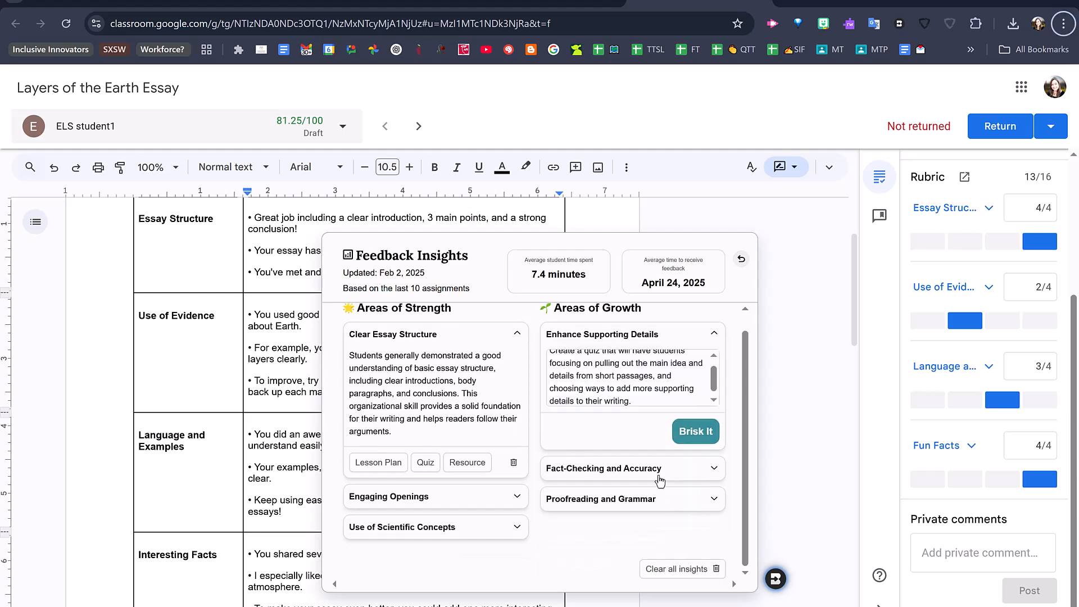
scroll(668, 394, "up", 1)
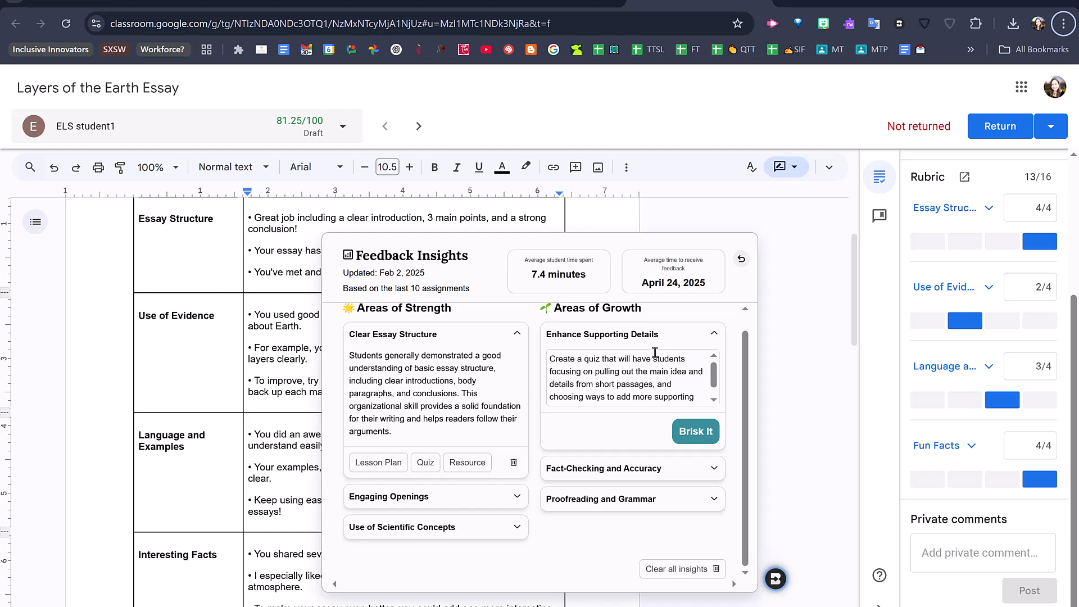
left_click(695, 435)
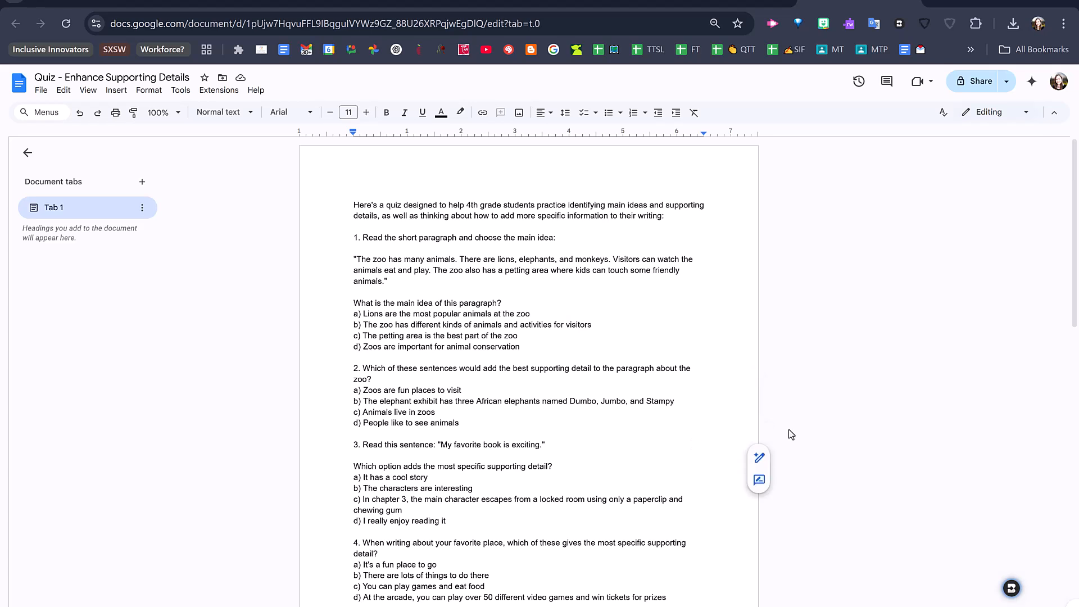
- Generate a five-question 4th grade multiple choice quiz as a new Google Form from this page's questions and answers, and open the form's settings
left_click(1012, 587)
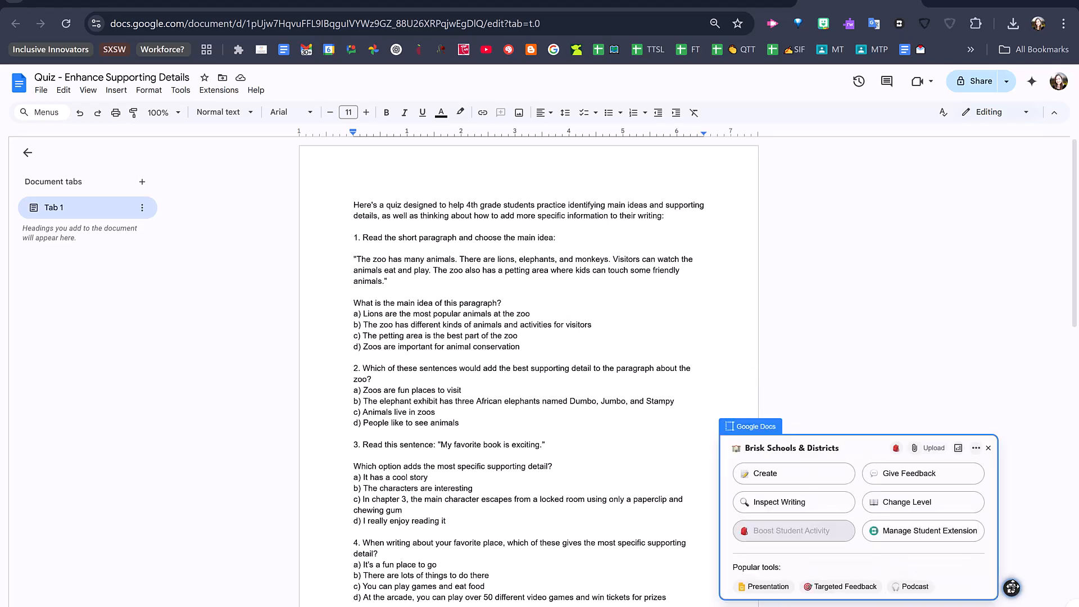
left_click(753, 477)
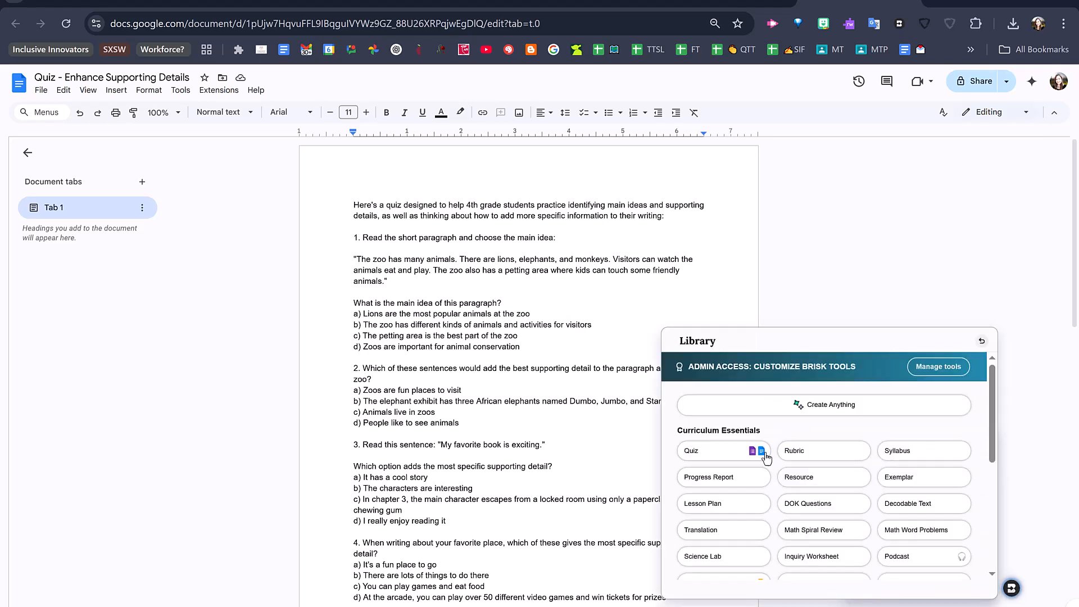
left_click(745, 457)
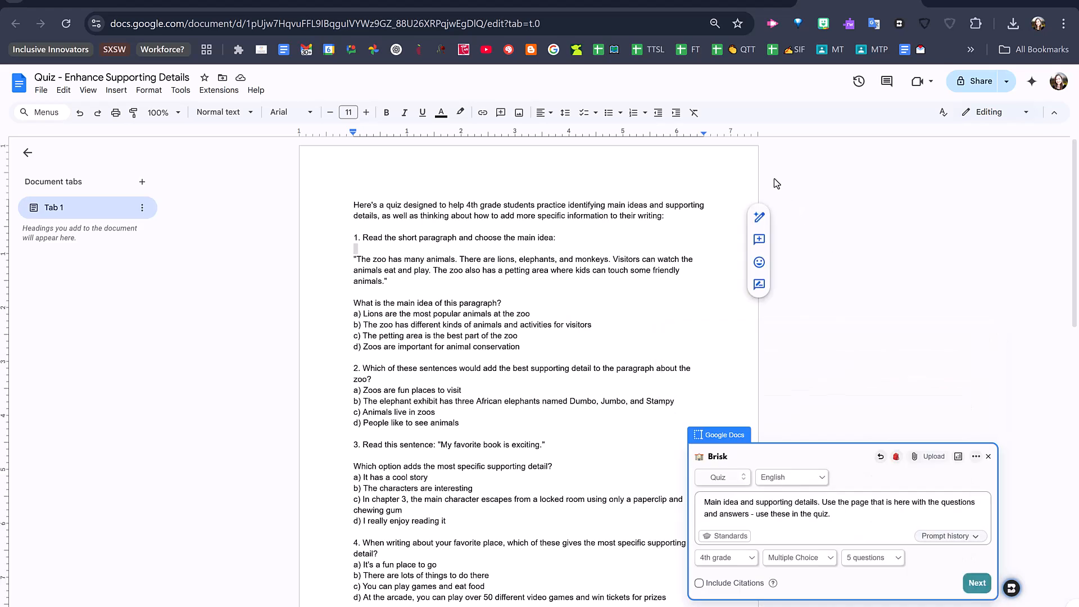
left_click(967, 584)
left_click(904, 481)
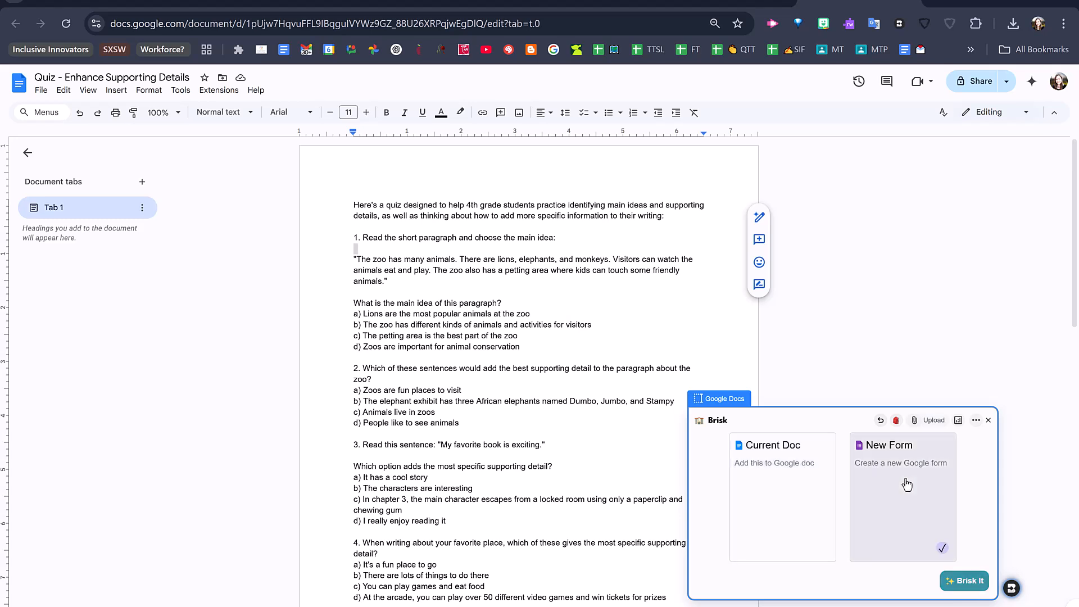
left_click(967, 593)
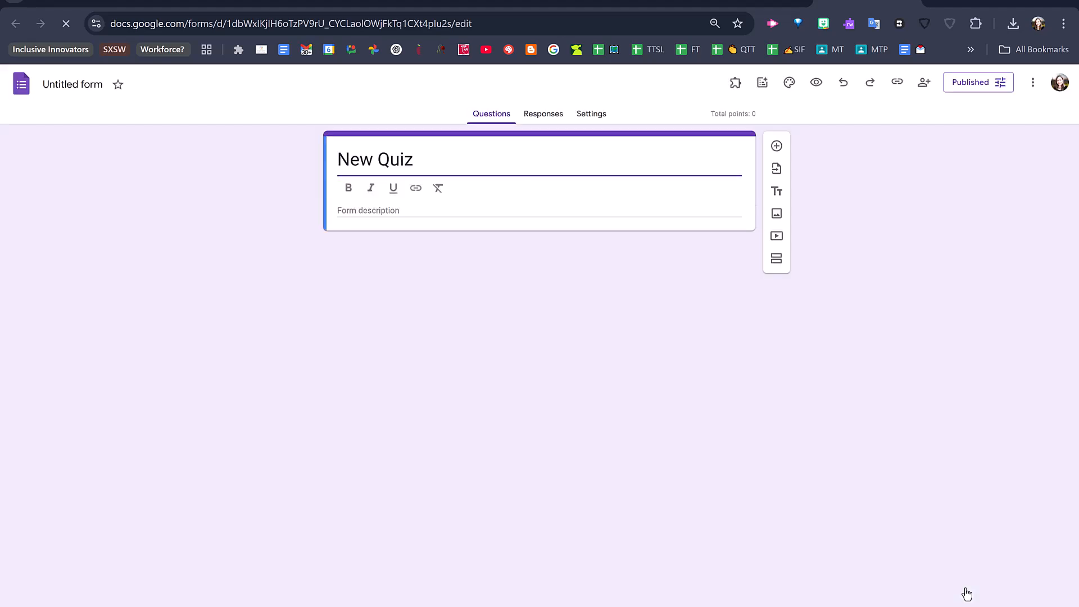
left_click(537, 114)
left_click(590, 115)
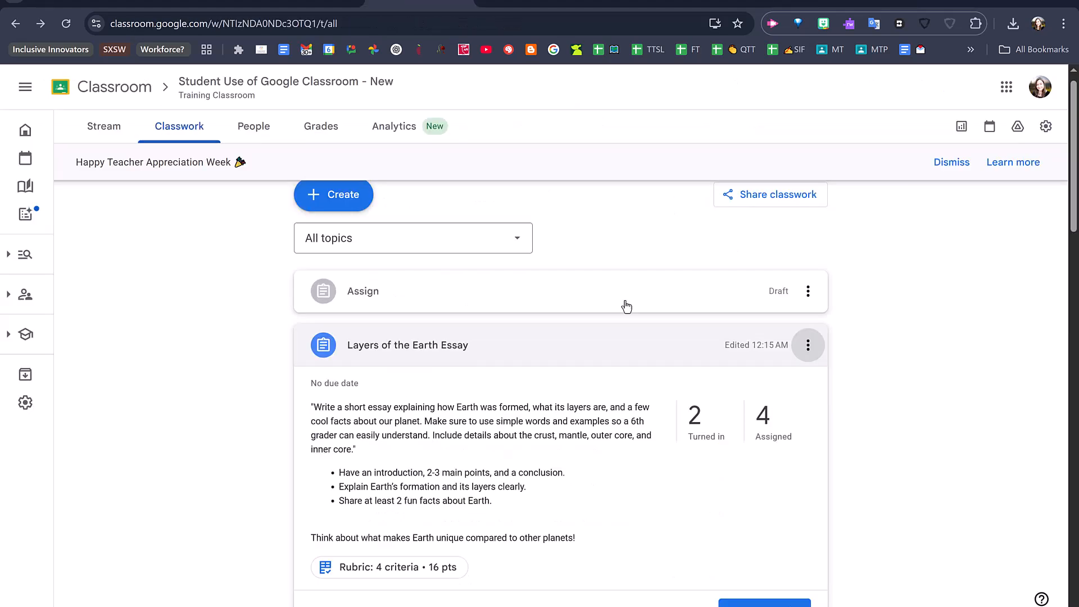
- Create a Classroom quiz assignment titled "Main Ideas and details quiz" with the Zoo Main Idea & Details form from Drive as its attachment
left_click(329, 203)
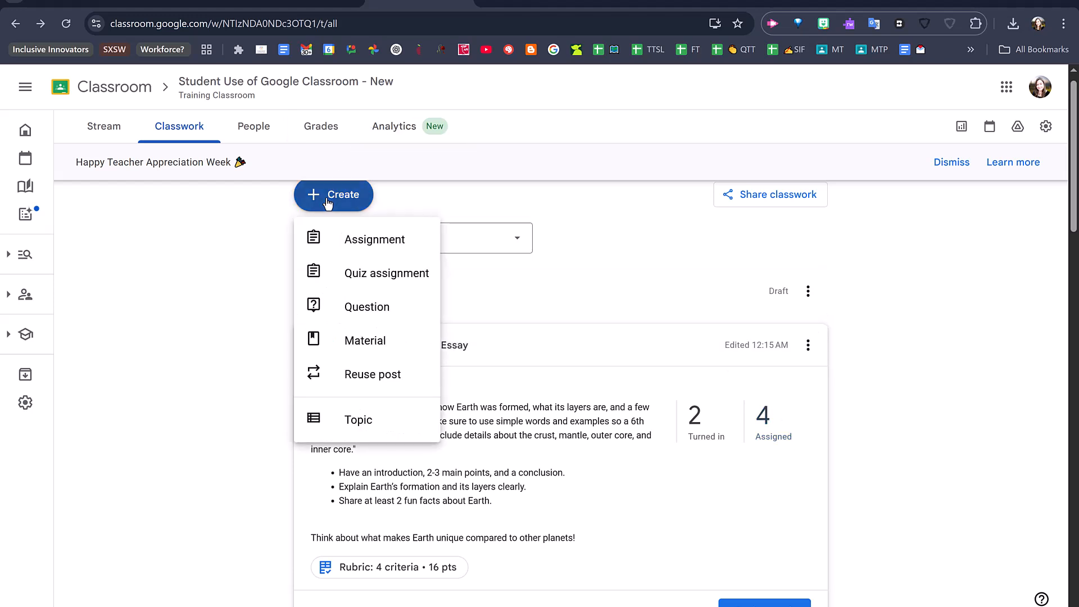
left_click(334, 275)
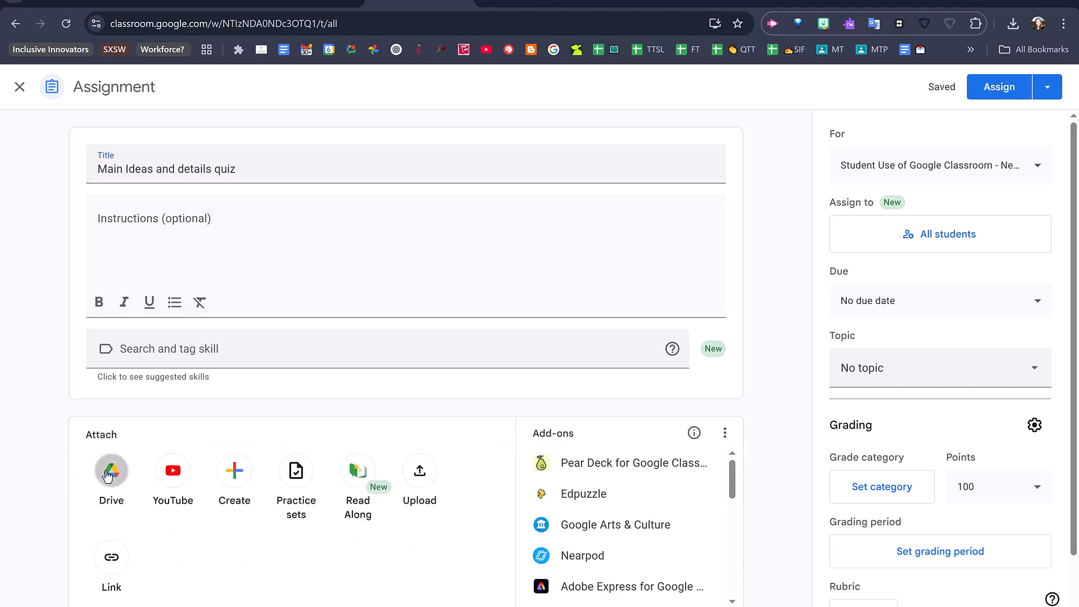
left_click(109, 474)
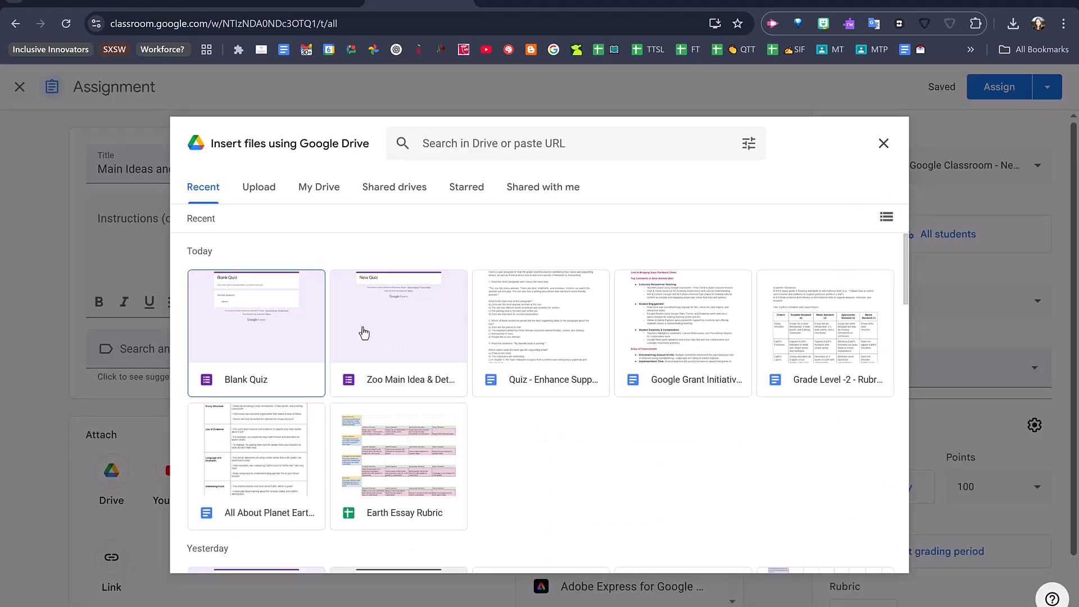
left_click(414, 362)
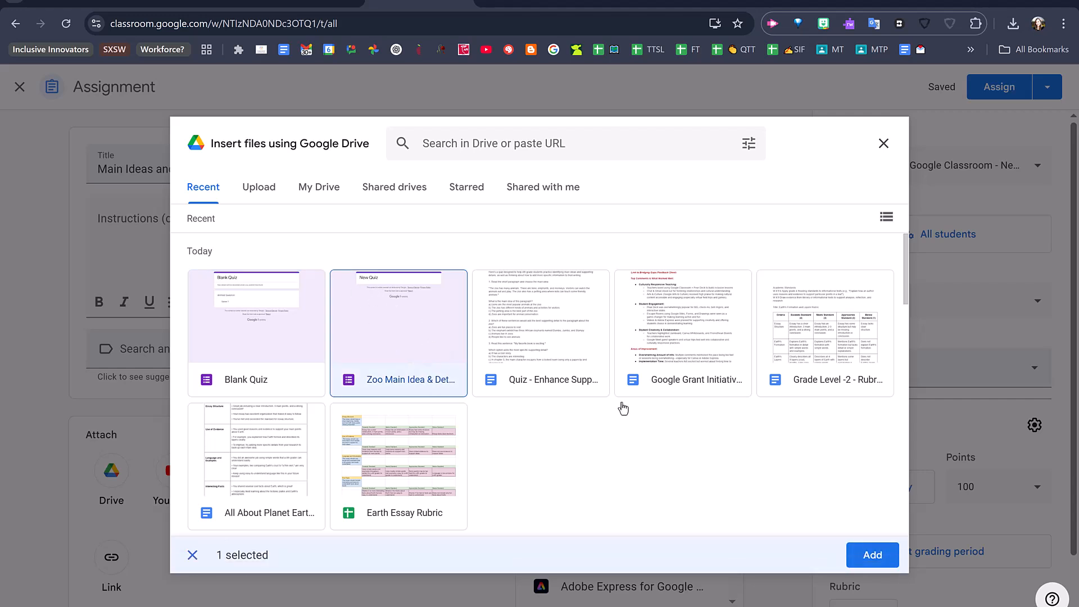
left_click(886, 557)
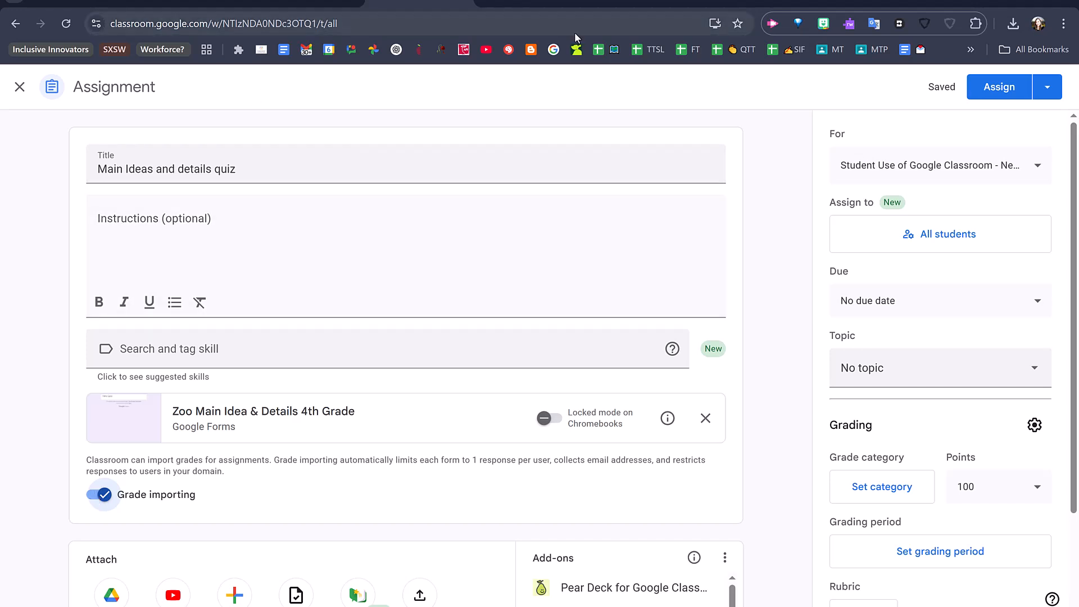
left_click(502, 2)
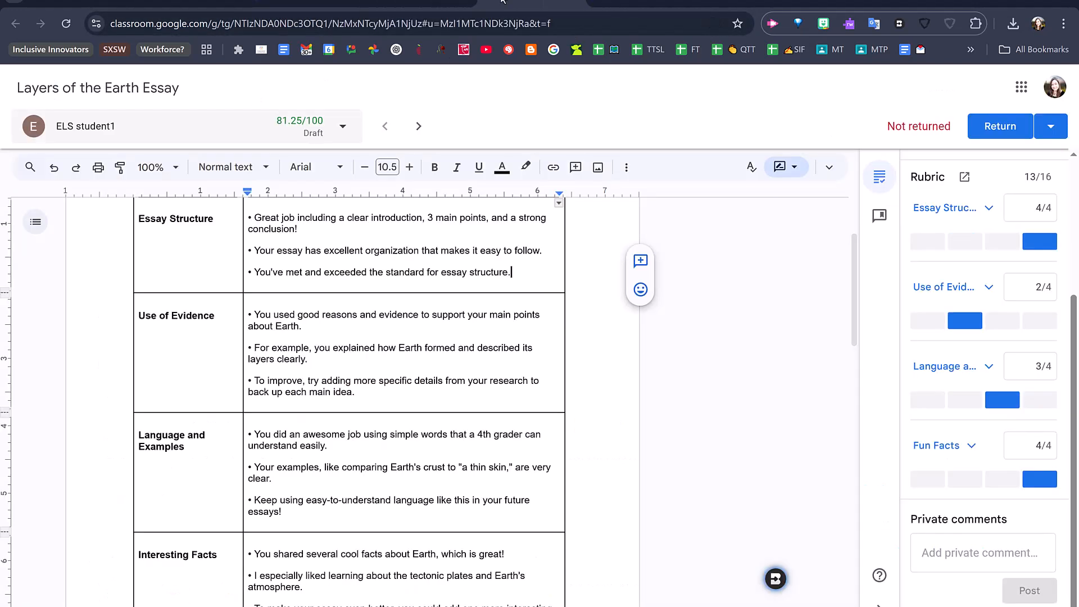
left_click(776, 578)
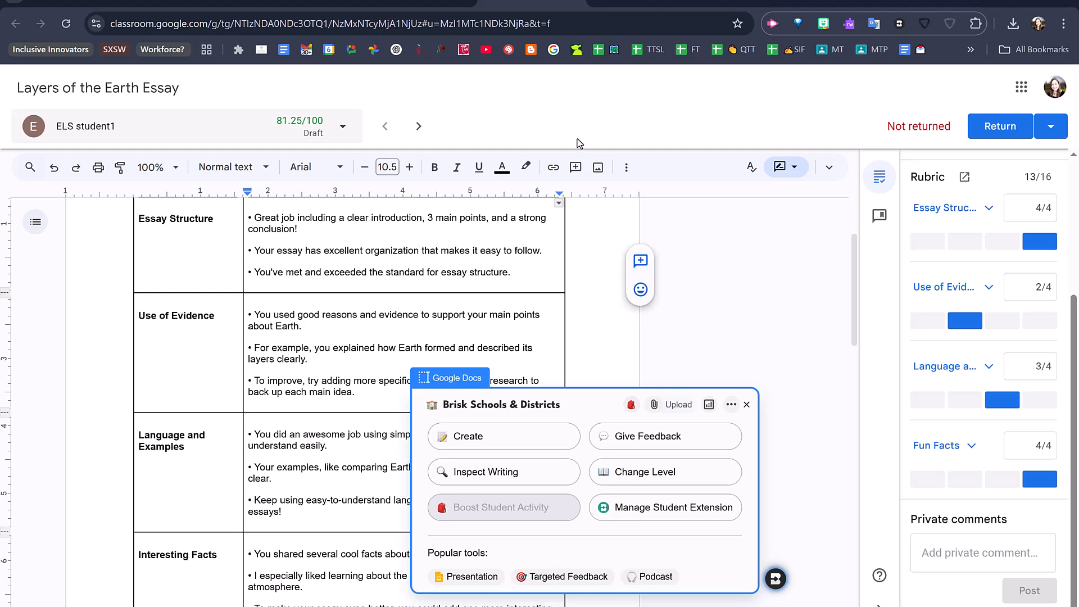
left_click(413, 2)
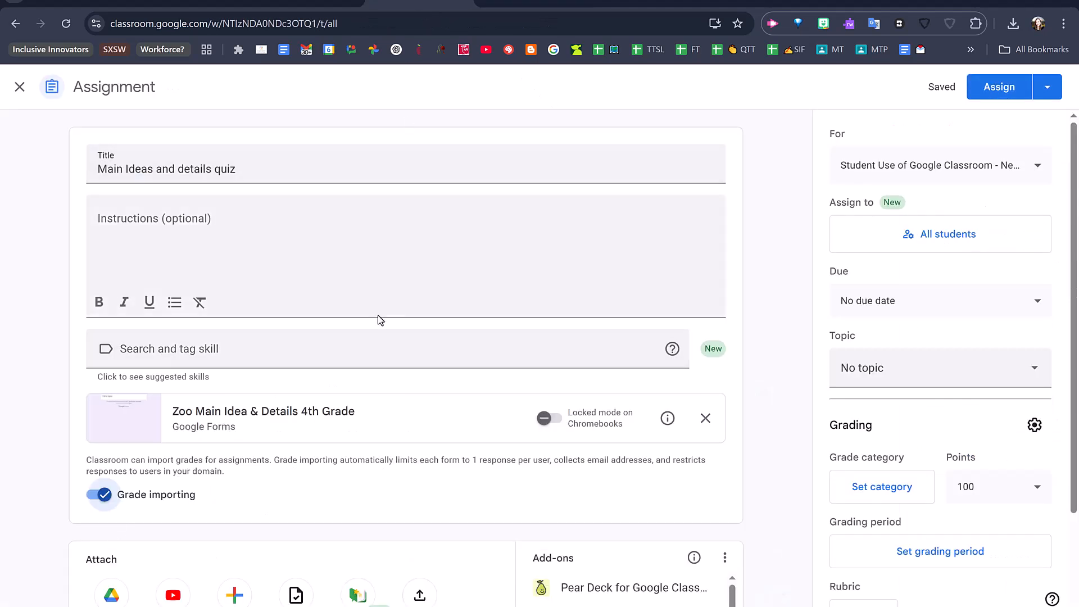
- Assign the Main Ideas and details quiz to all students immediately
left_click(1047, 86)
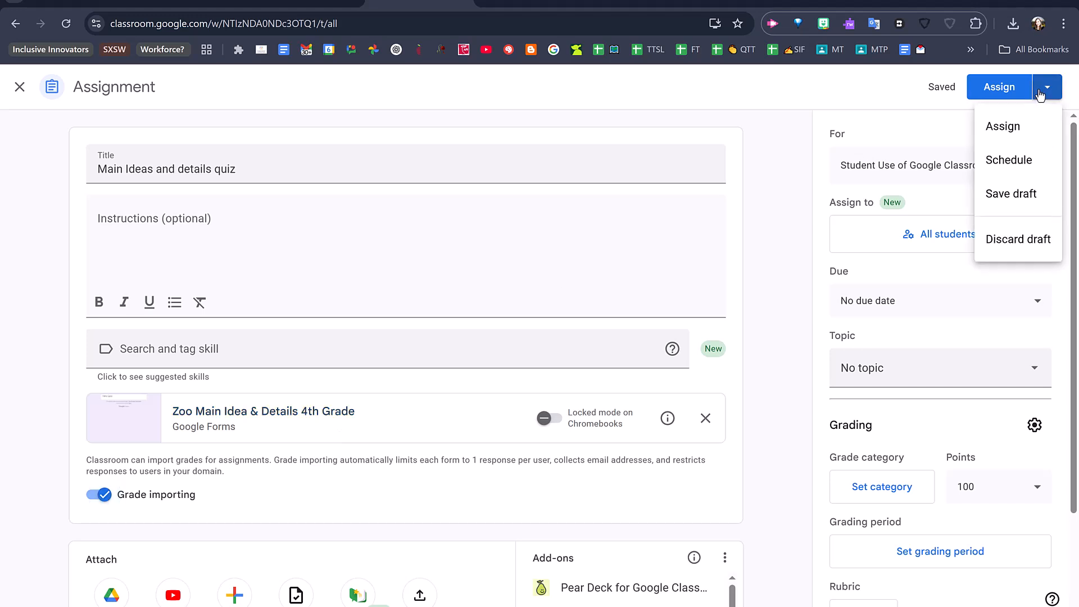
left_click(1002, 128)
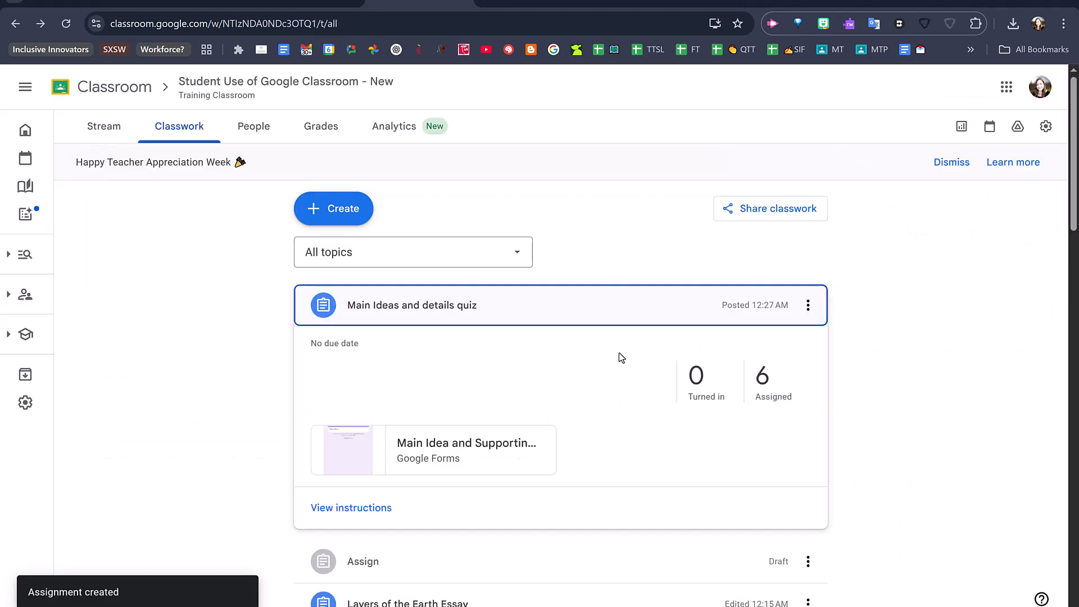